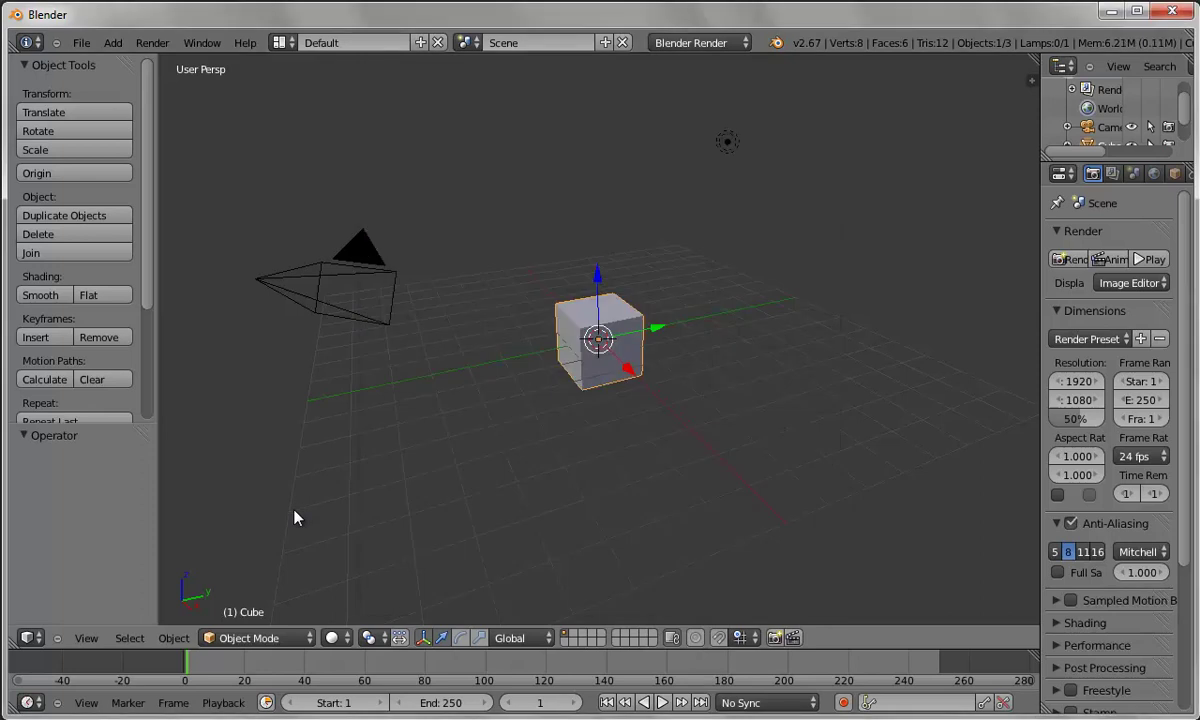
- Delete the default cube and add a Monkey mesh in its place
key(x)
click(719, 513)
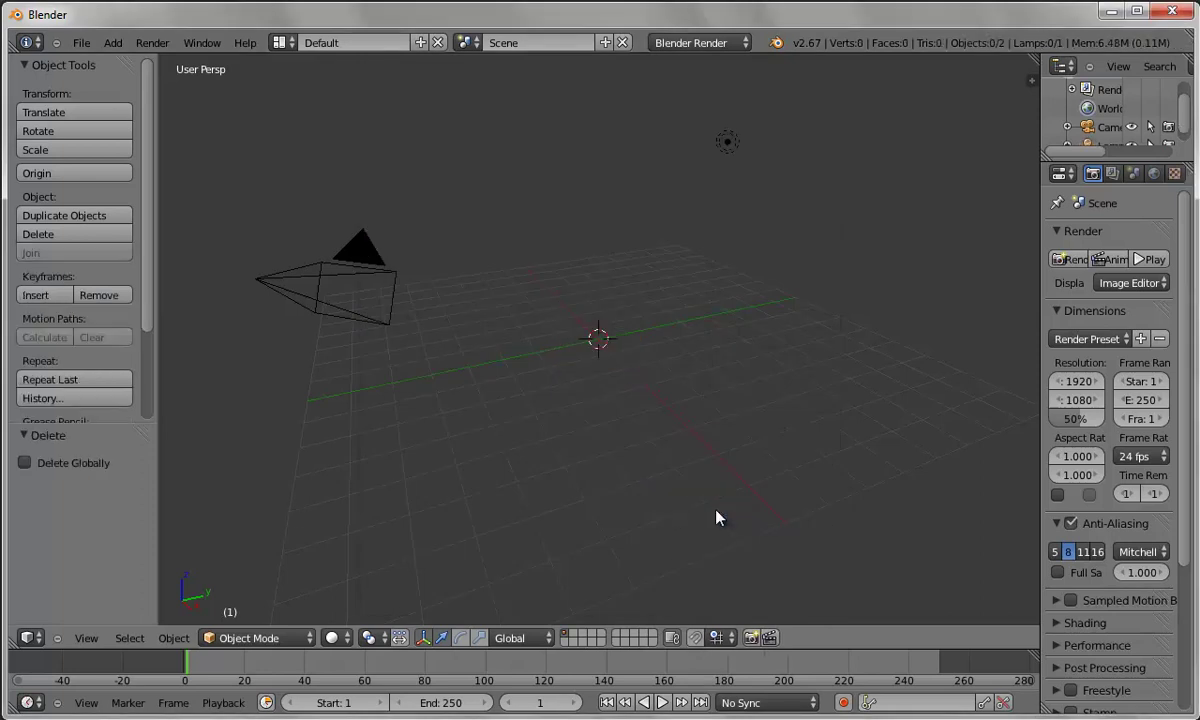
click(113, 43)
mouse_move(130, 66)
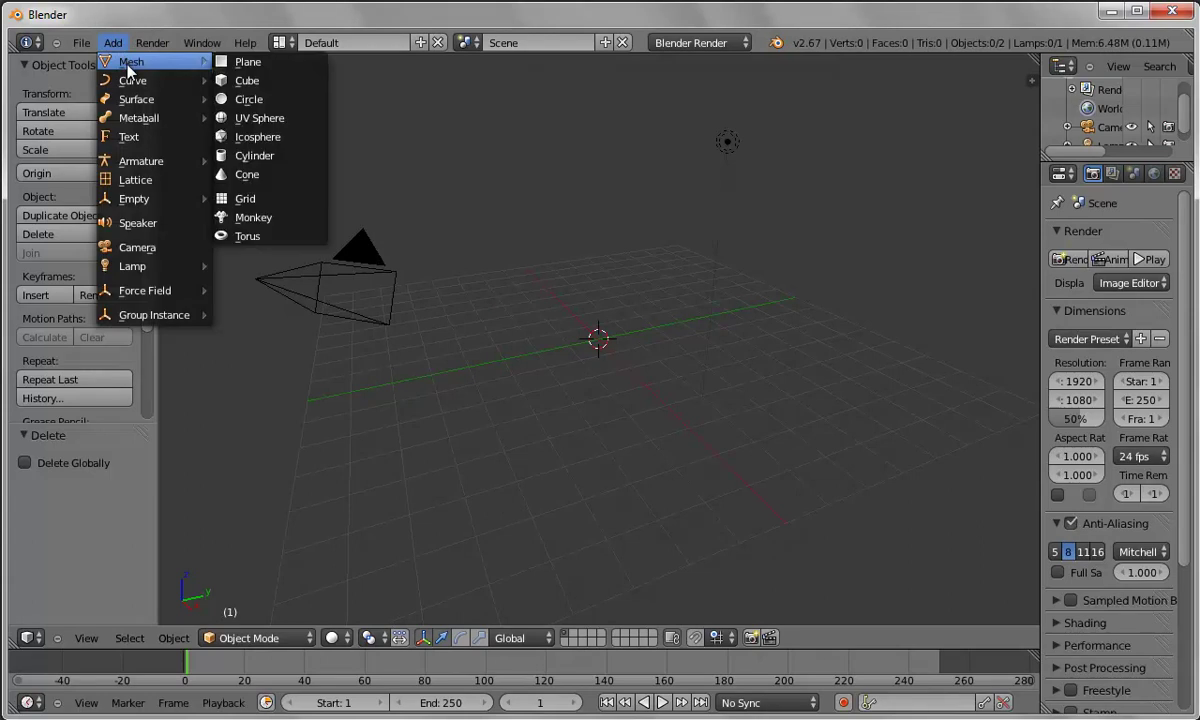
click(266, 218)
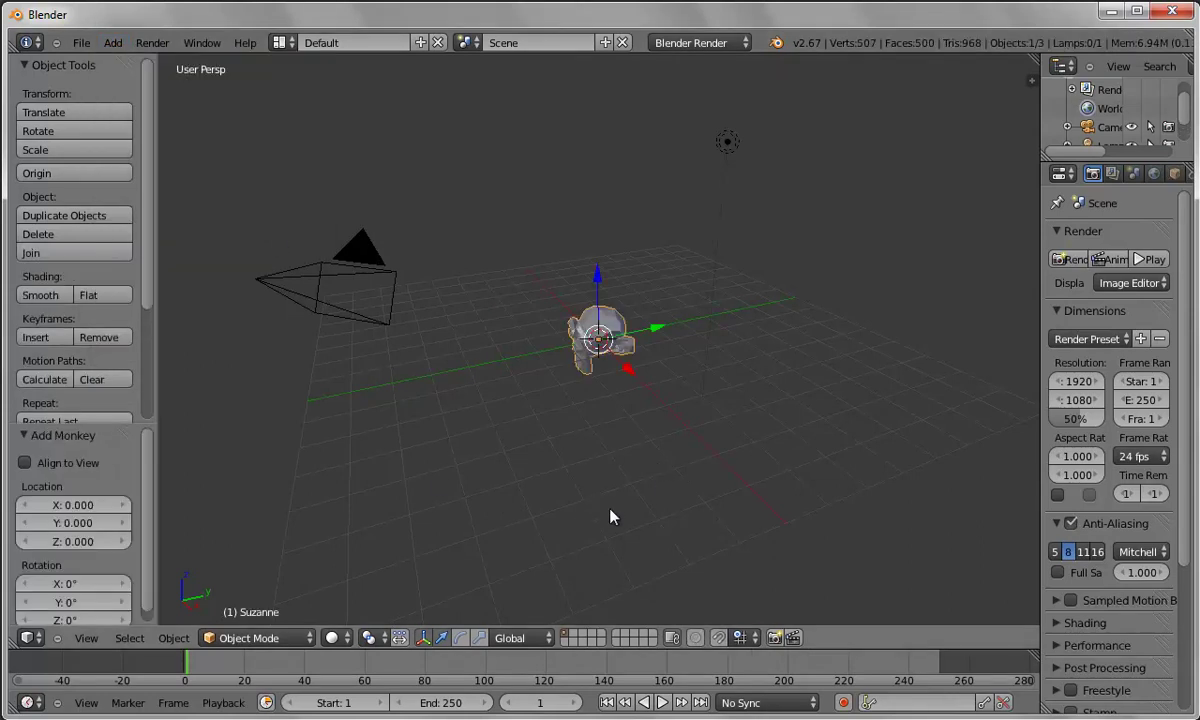
- Apply smooth shading to the monkey head
scroll(611, 512, up, 6)
middle_drag(611, 509, 785, 480)
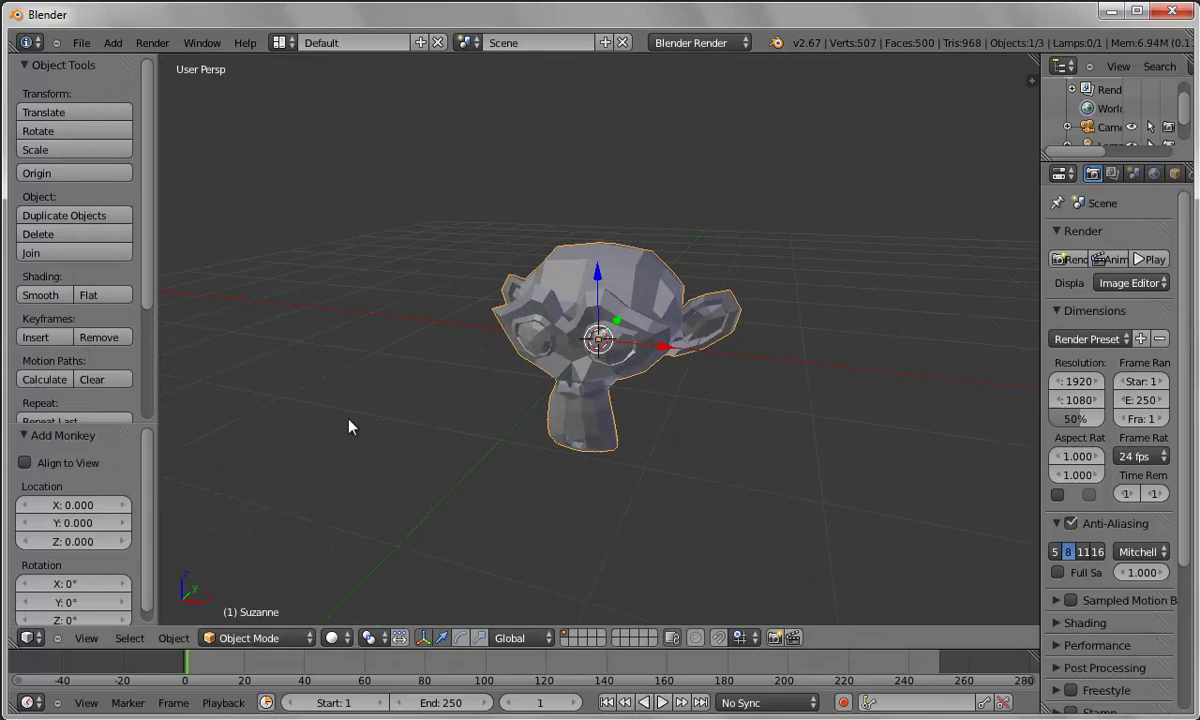
click(42, 295)
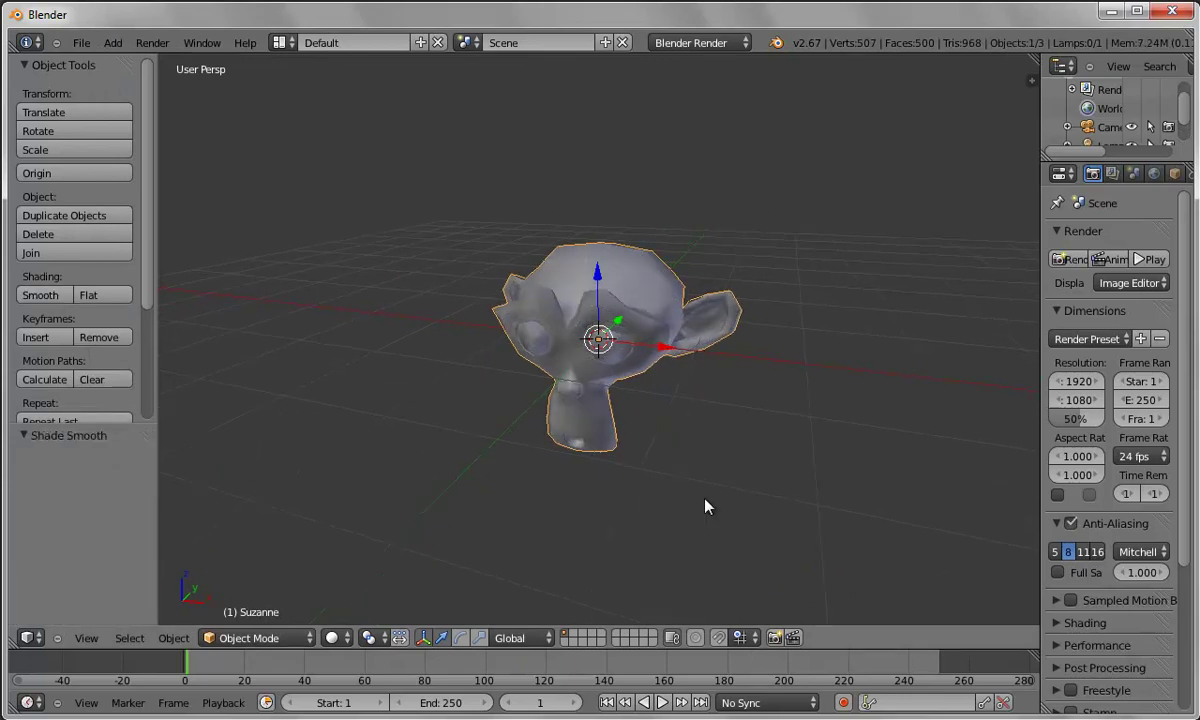
middle_drag(705, 504, 678, 507)
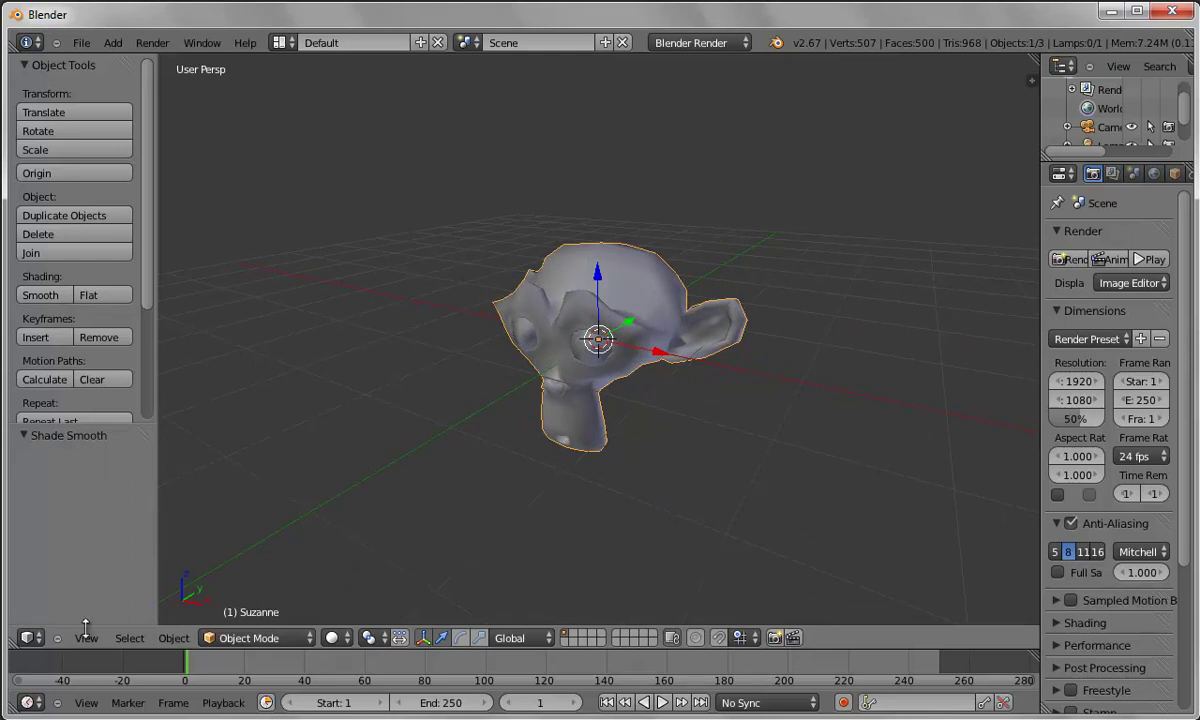
- Apply the Quick Fur effect to the monkey head and render the image
click(177, 640)
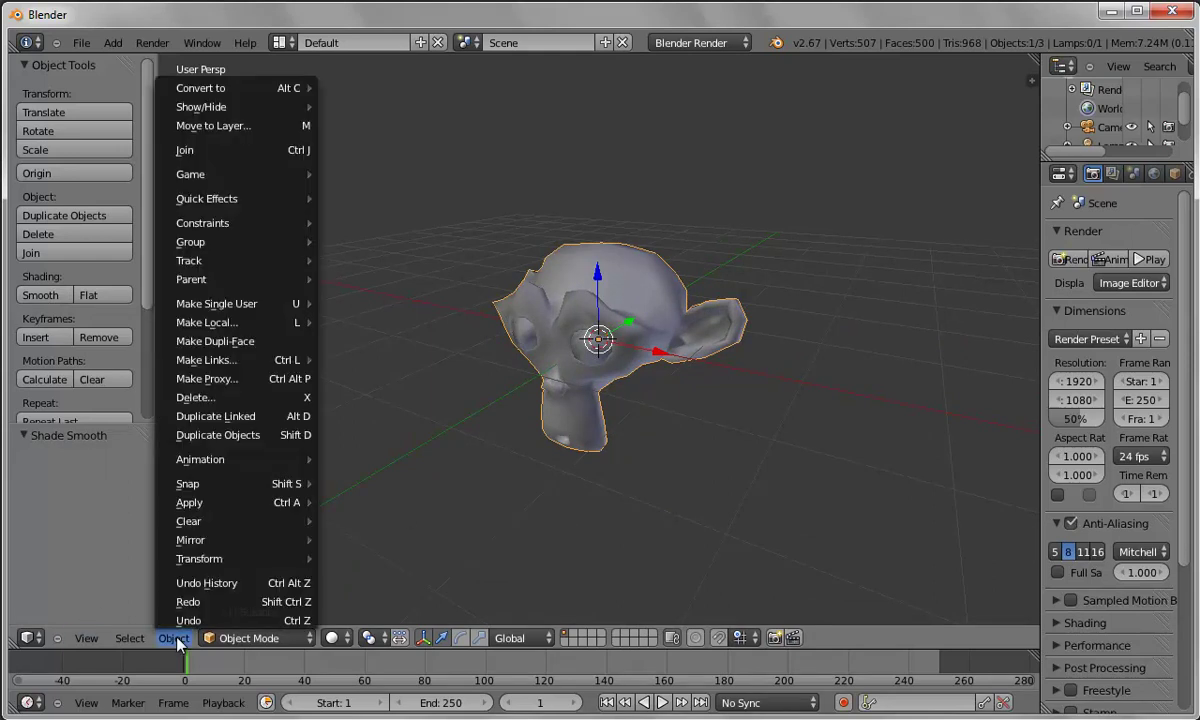
mouse_move(240, 198)
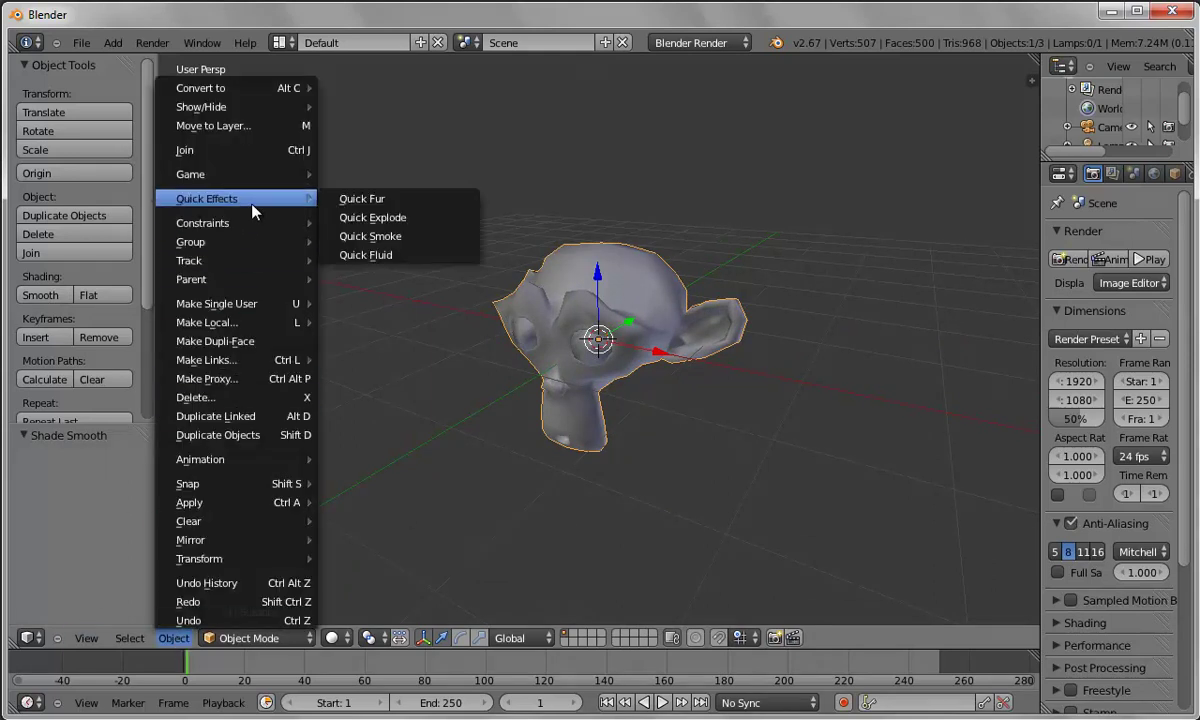
click(356, 203)
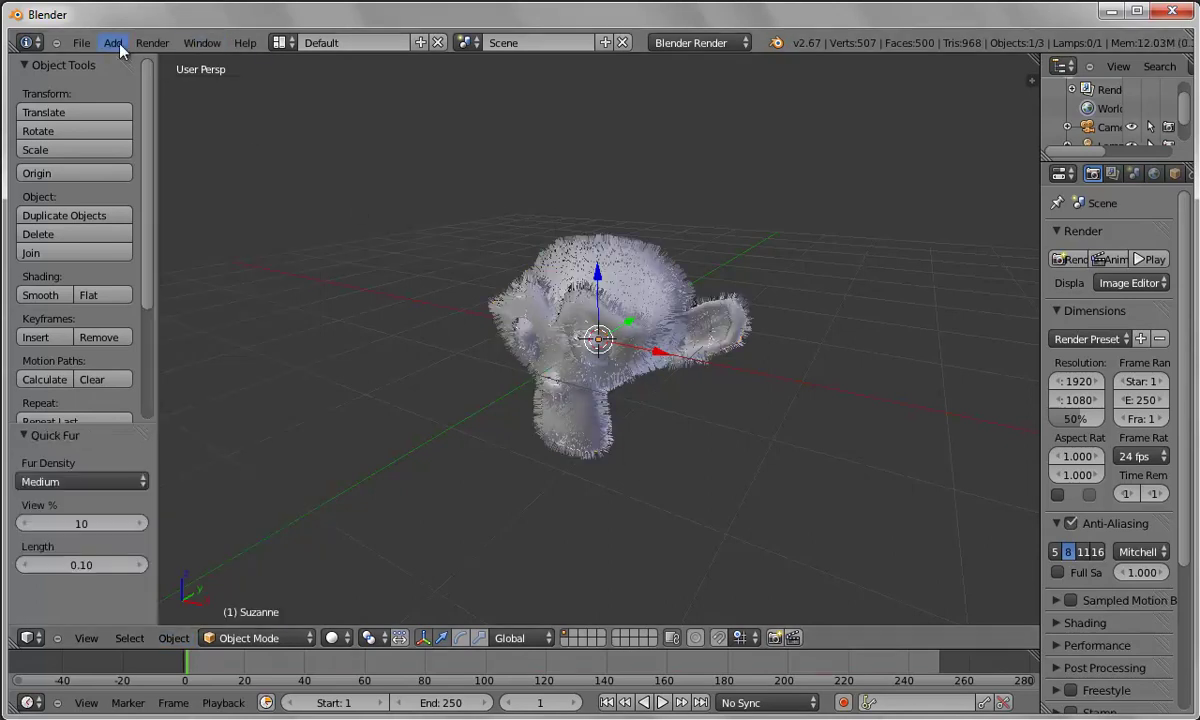
click(152, 43)
click(163, 66)
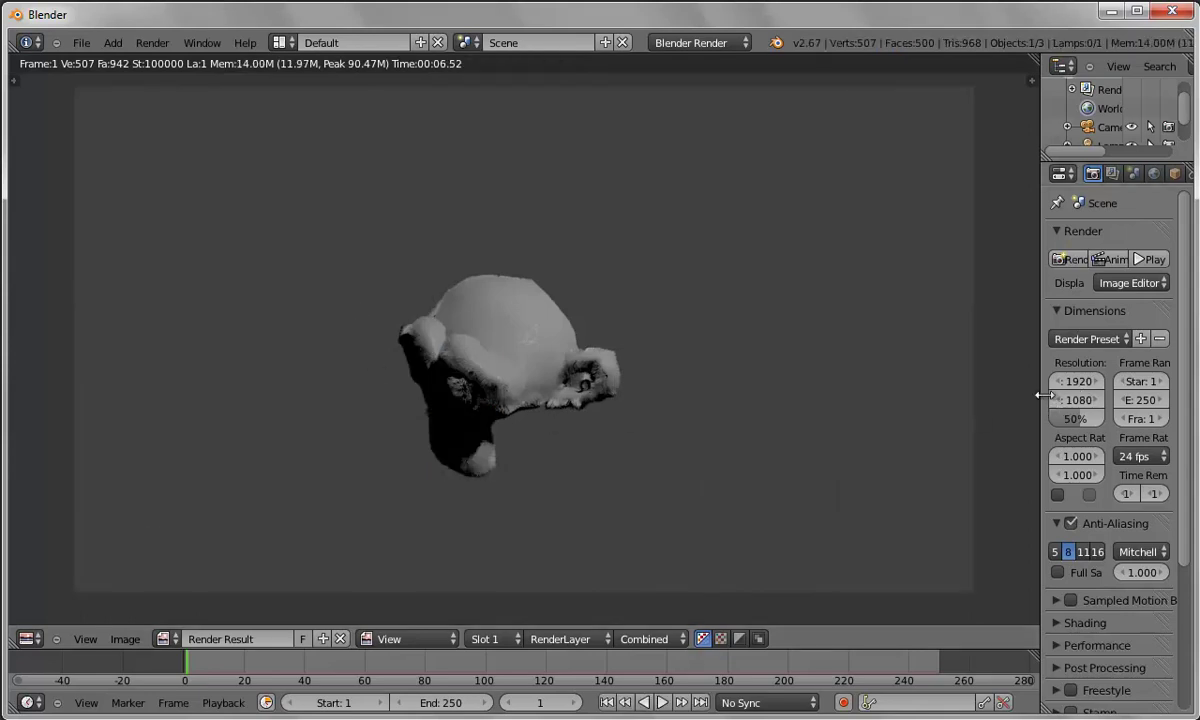
- Enable Ambient Occlusion in the world settings and render the furry monkey again
drag(1040, 396, 916, 396)
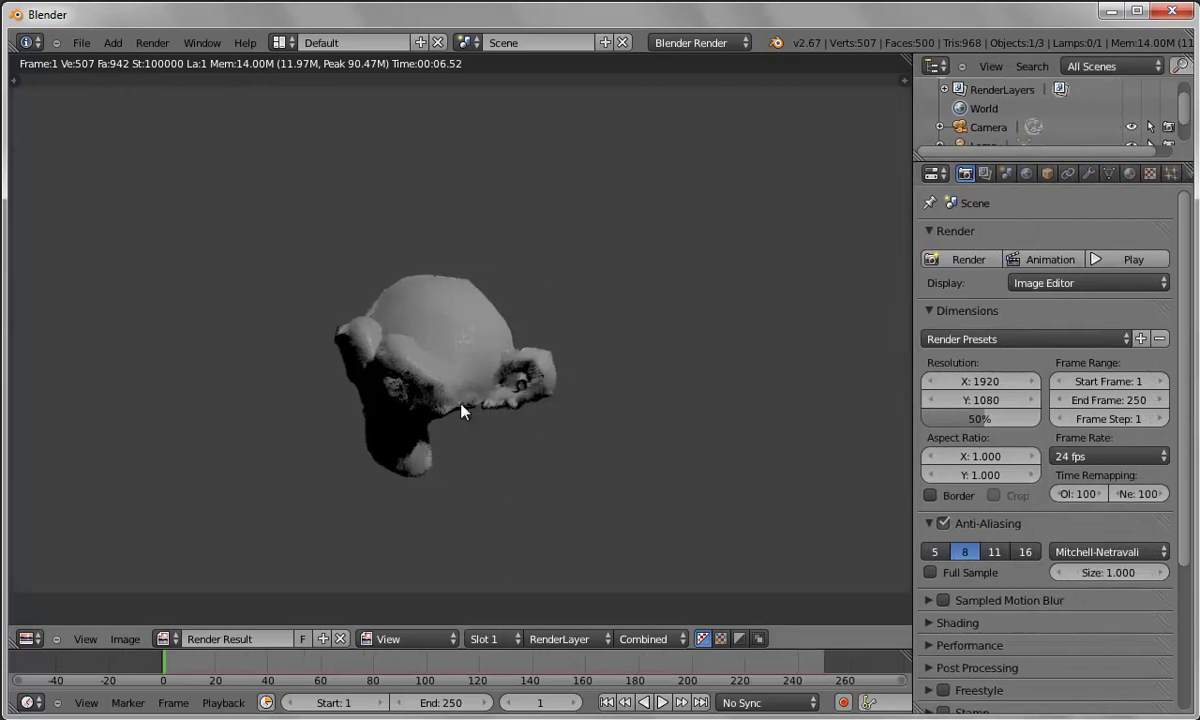
click(1026, 175)
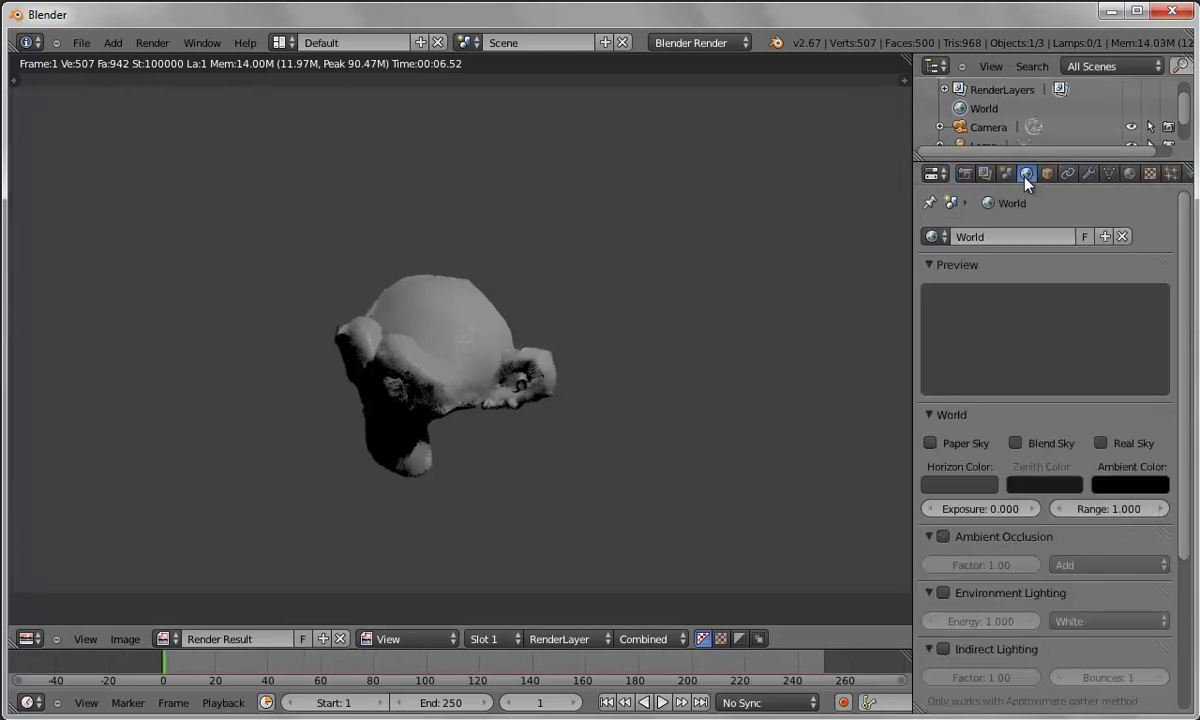
click(944, 537)
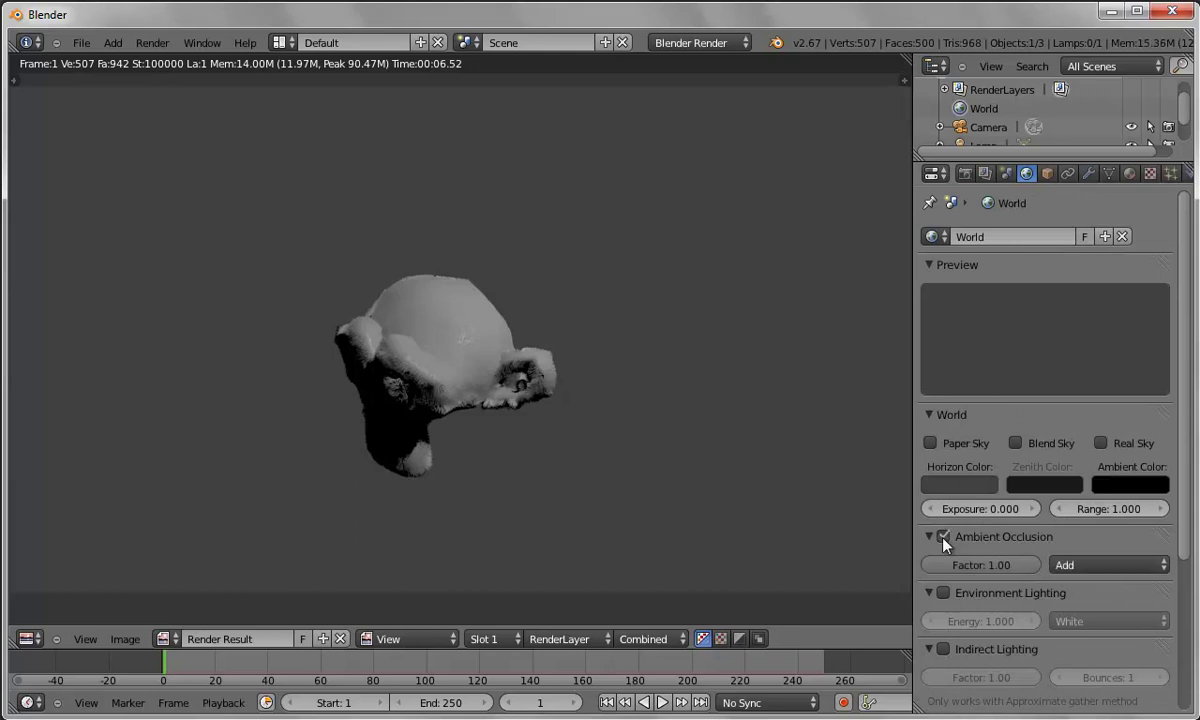
click(152, 42)
click(160, 61)
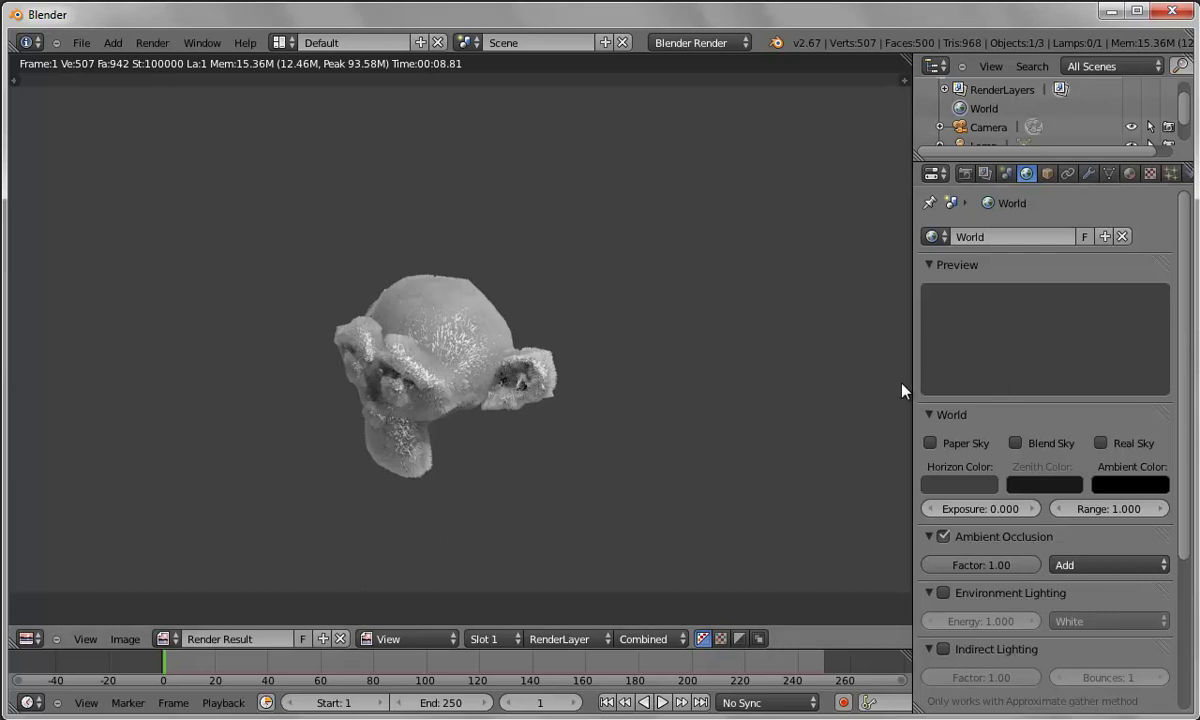
- Change the Fur Material's diffuse color to a dark orange-brown
click(1130, 175)
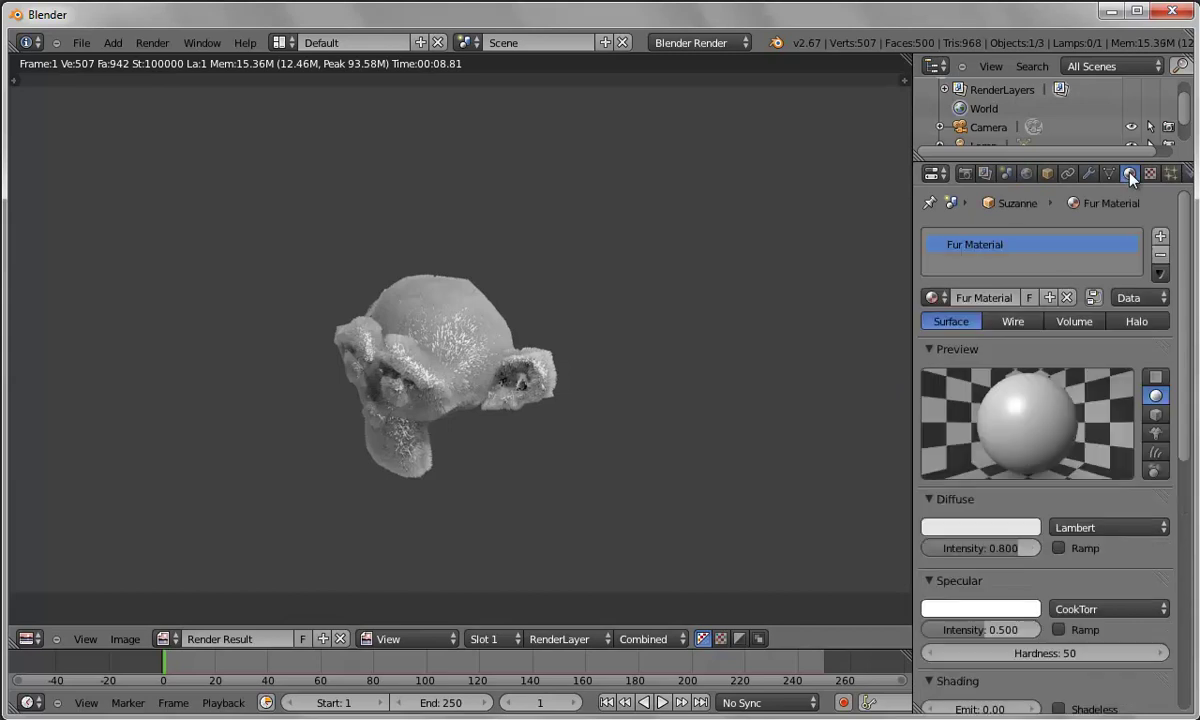
click(981, 530)
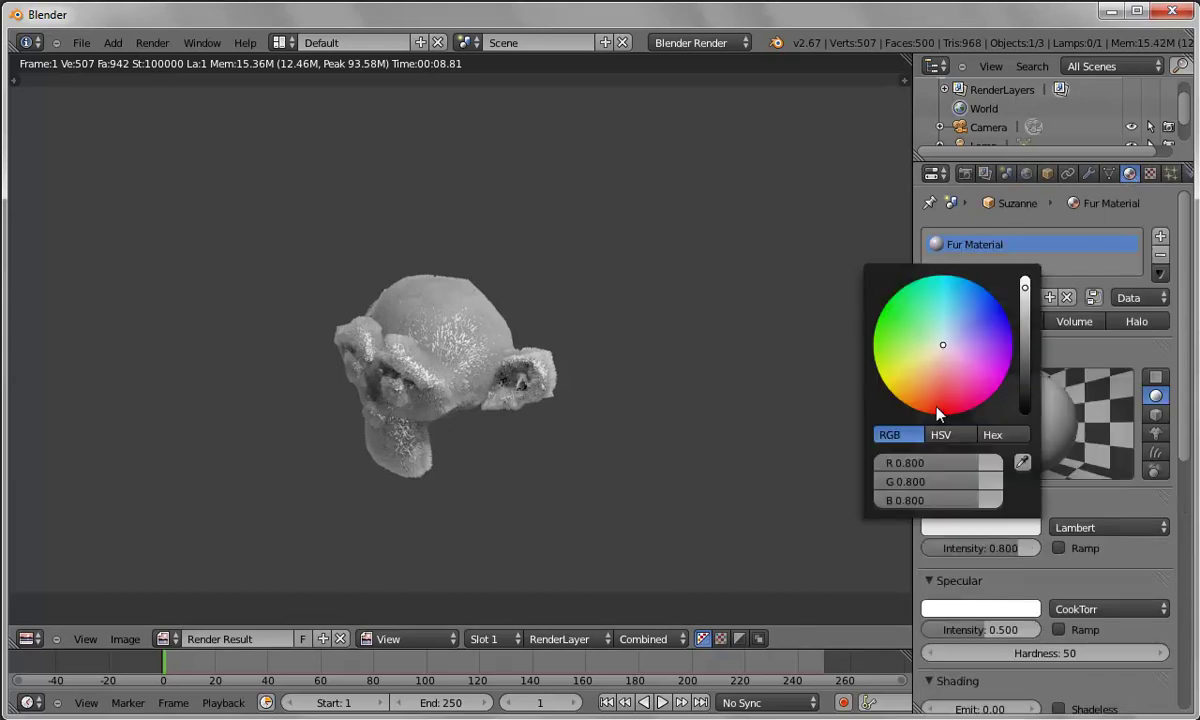
click(936, 406)
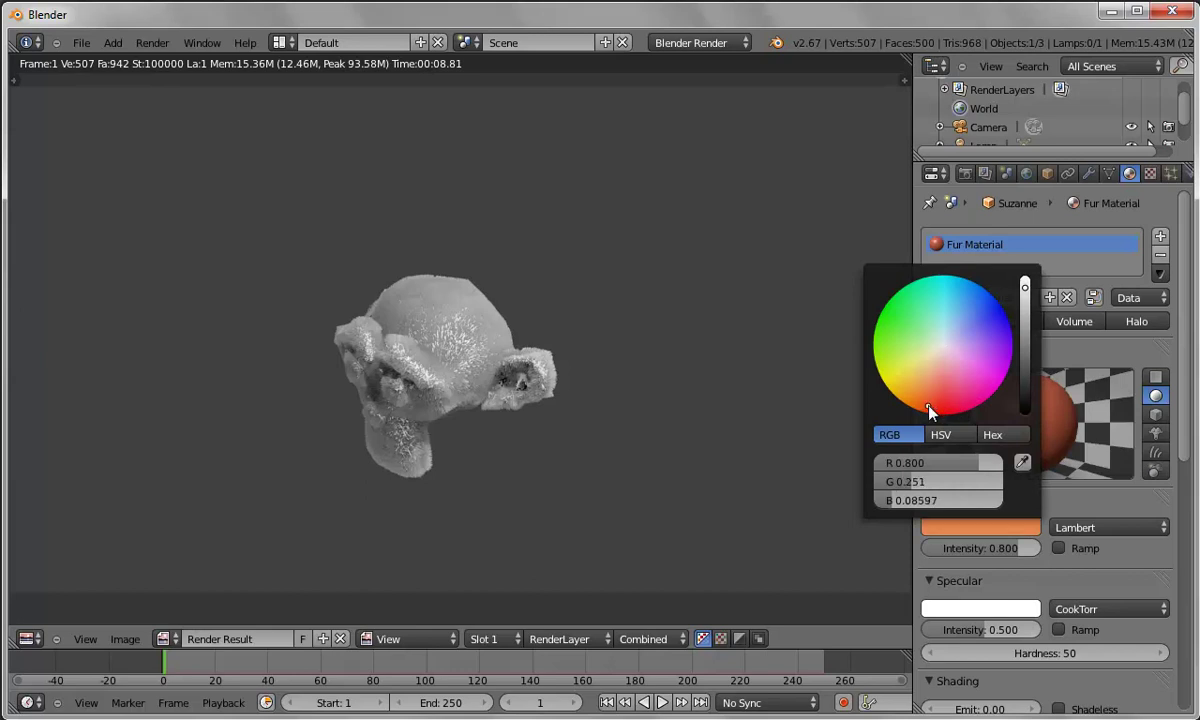
click(940, 434)
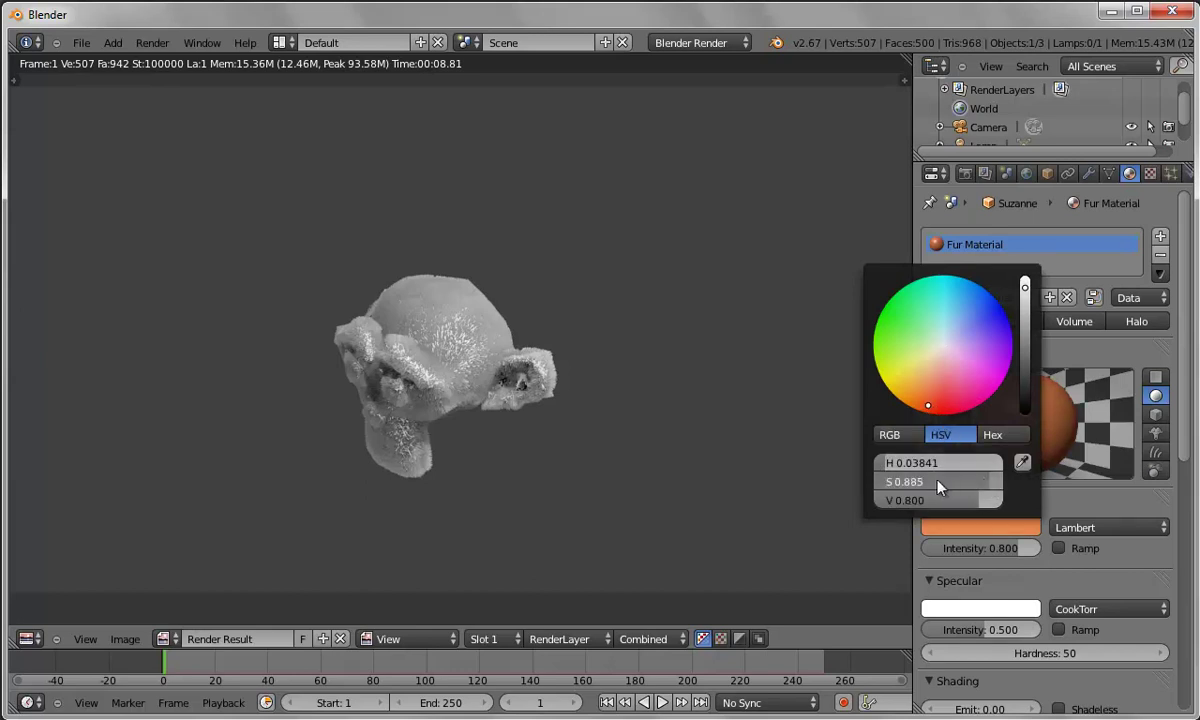
drag(988, 485, 850, 503)
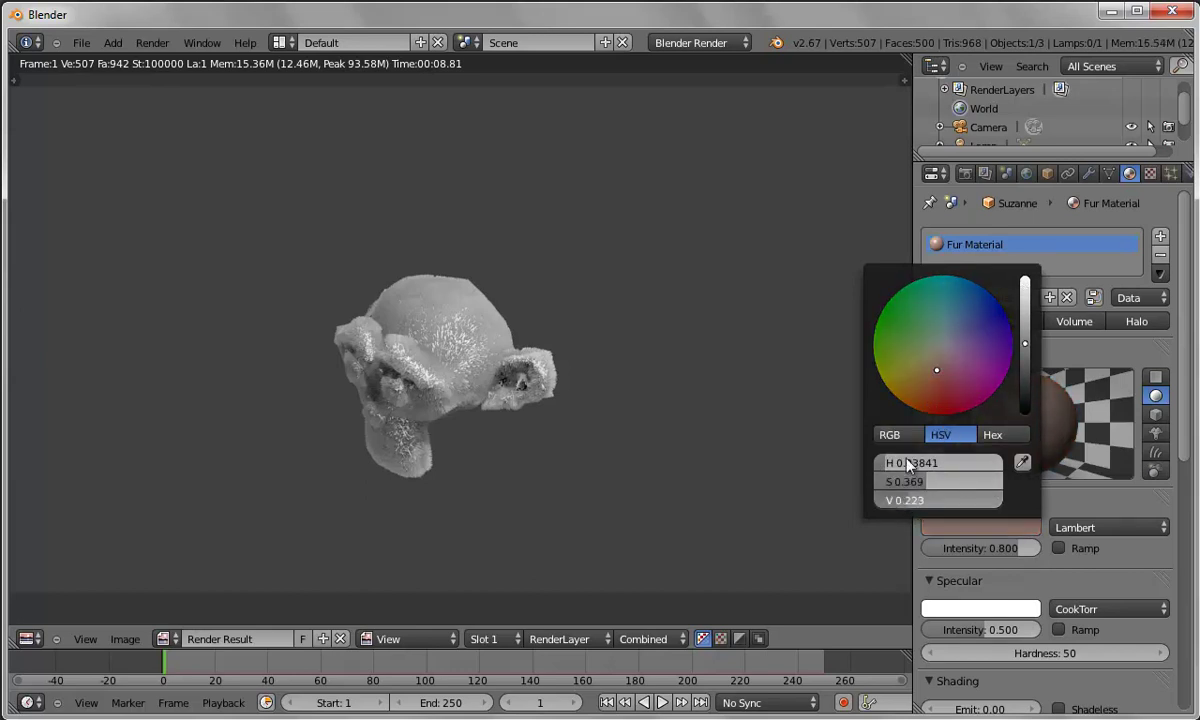
drag(921, 482, 985, 485)
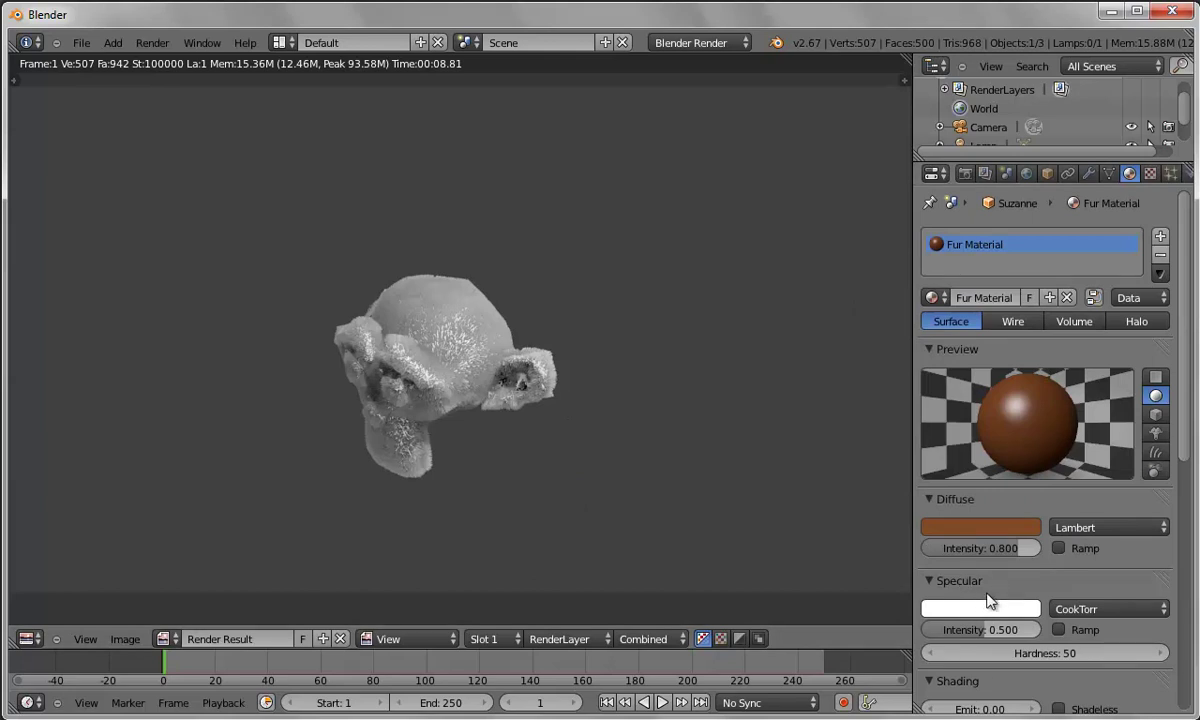
- Set the Fur Material's specular shader to Phong with intensity 0.1 and hardness 10
click(1098, 609)
click(1088, 568)
click(979, 632)
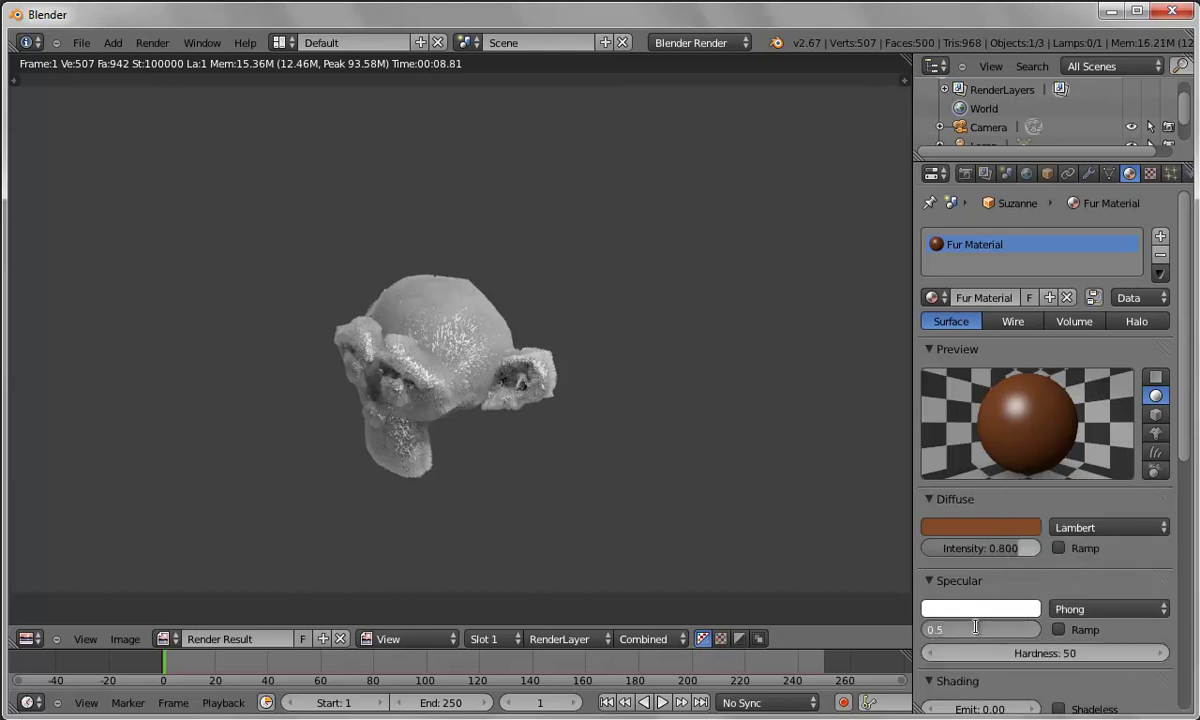
text(0.1)
key(Tab)
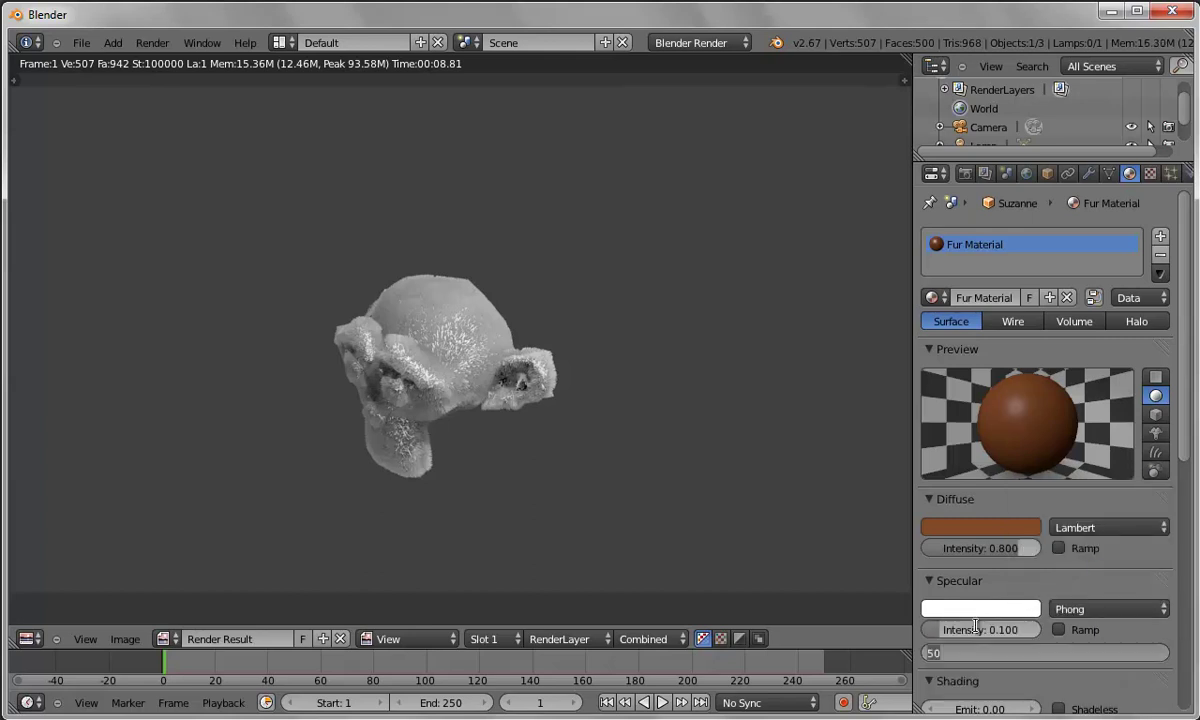
text(10)
key(shift+Tab)
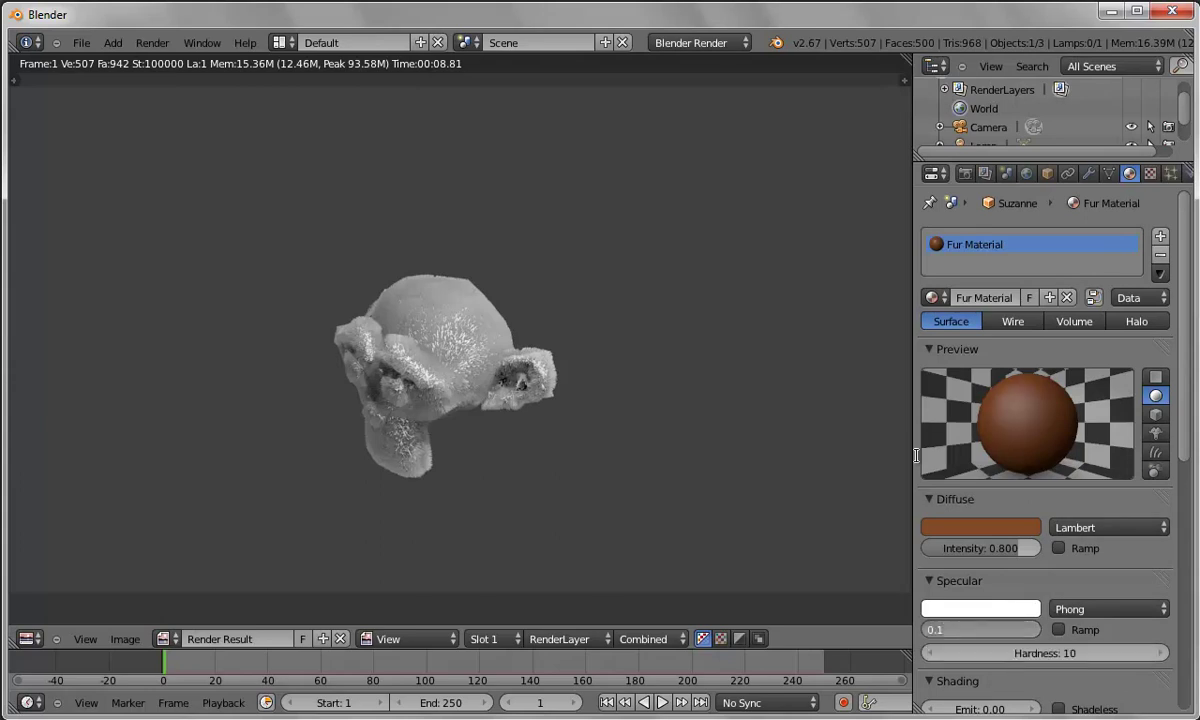
- Render the monkey with the brown Phong fur material
click(152, 43)
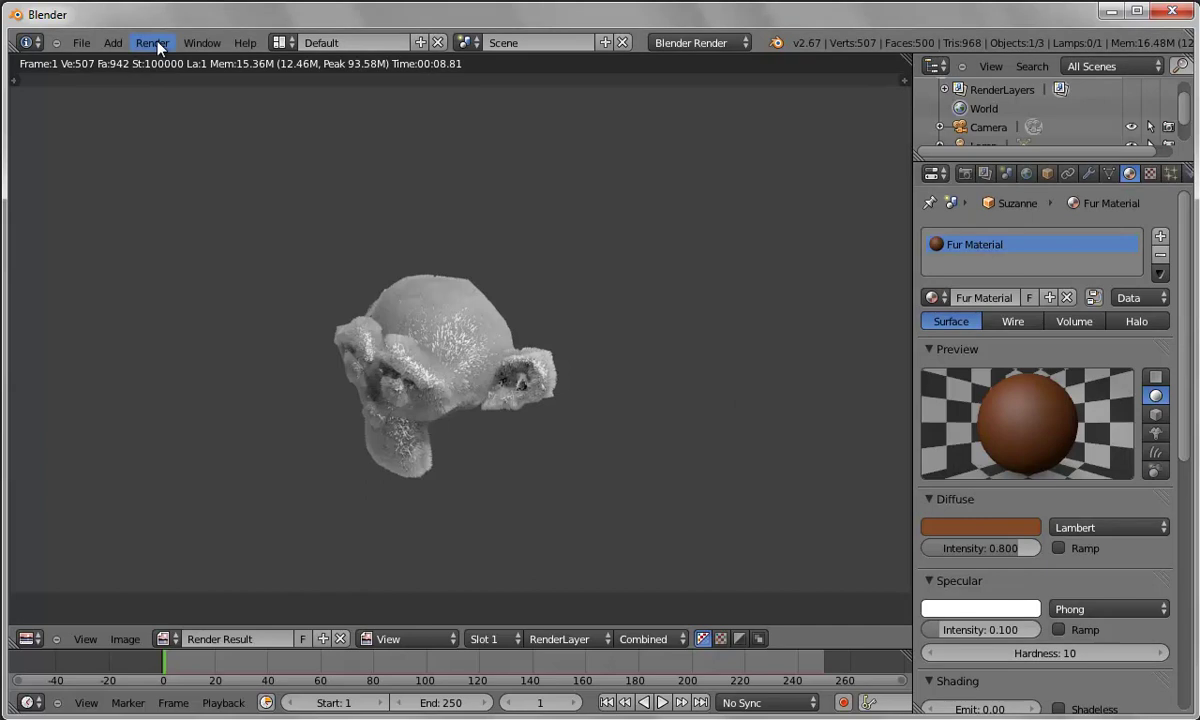
click(153, 43)
click(160, 64)
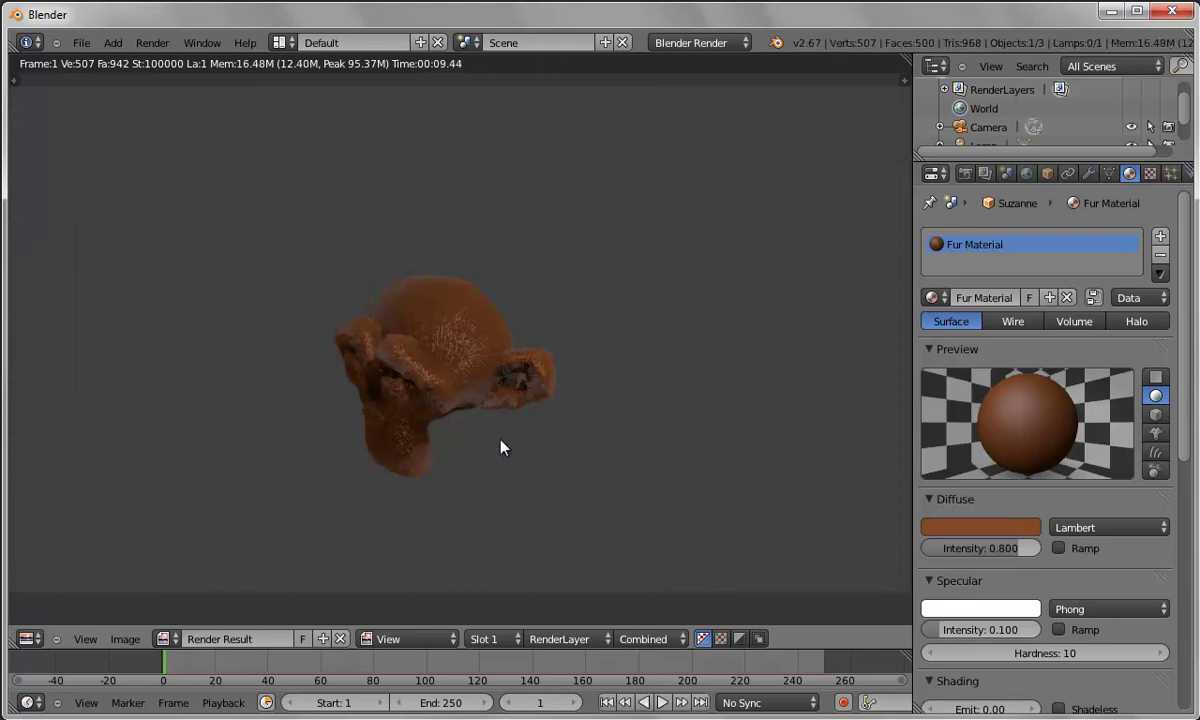
- Lower the Fur Material's specular intensity to 0 and render the image again
drag(940, 637, 850, 589)
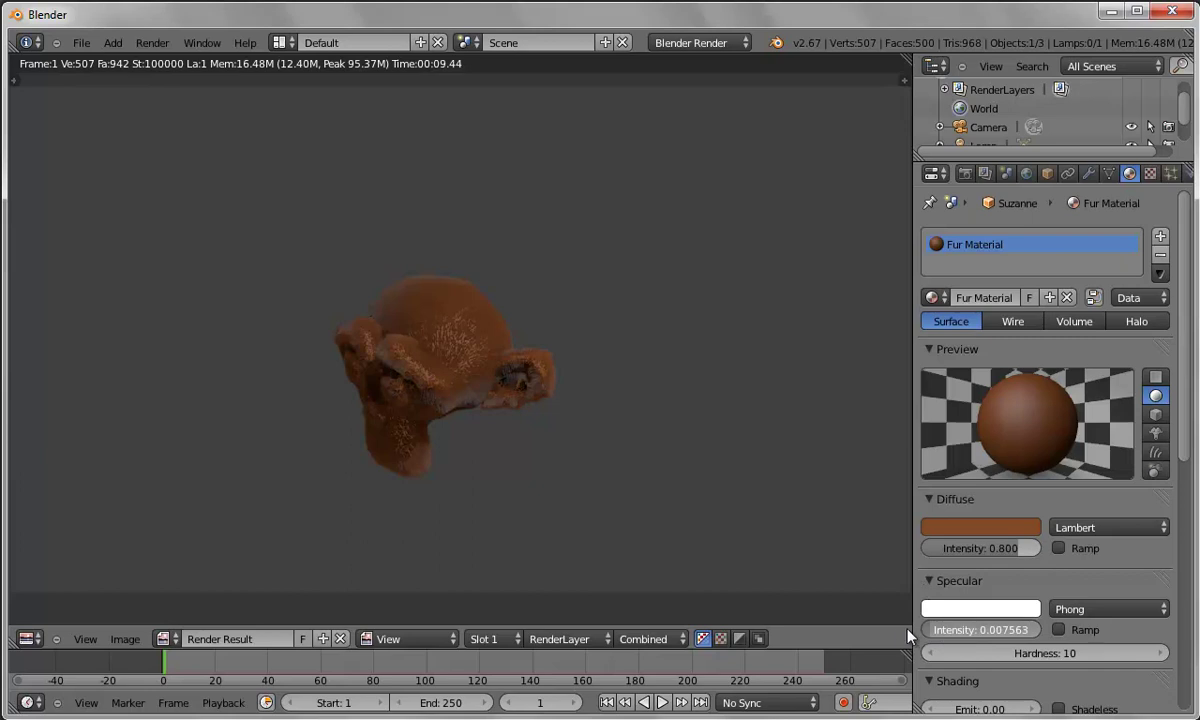
click(152, 43)
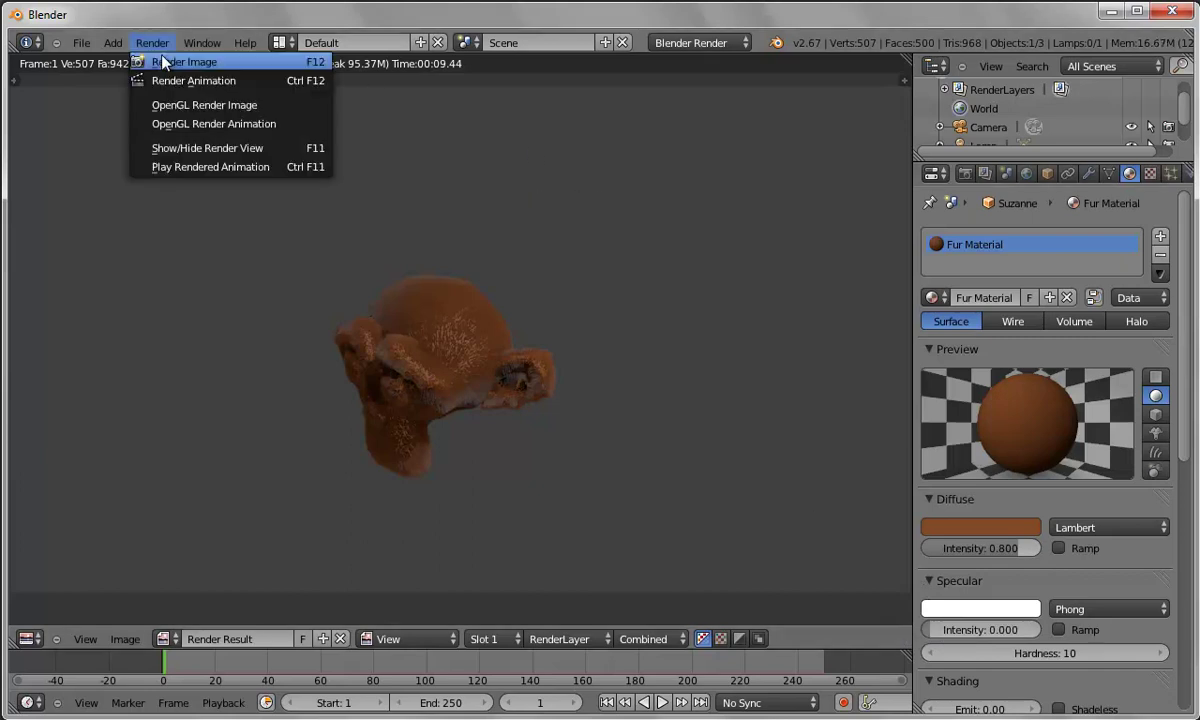
click(166, 68)
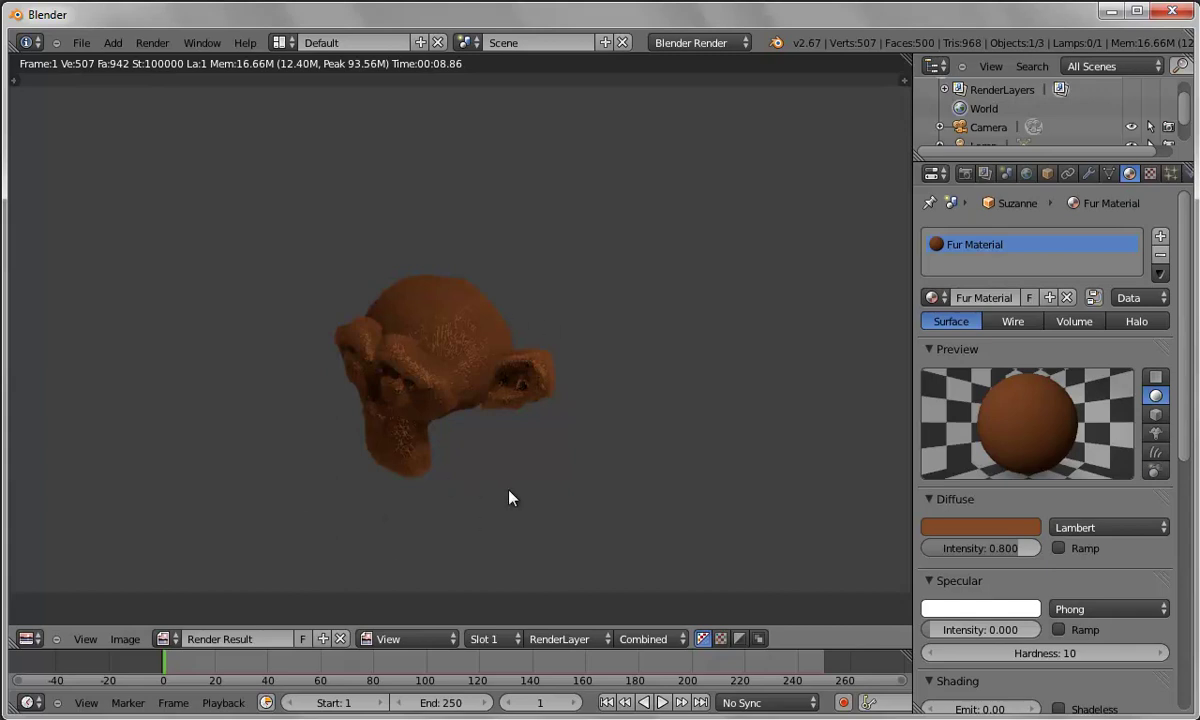
- Load the factory settings to start a fresh scene and delete the default cube
click(81, 42)
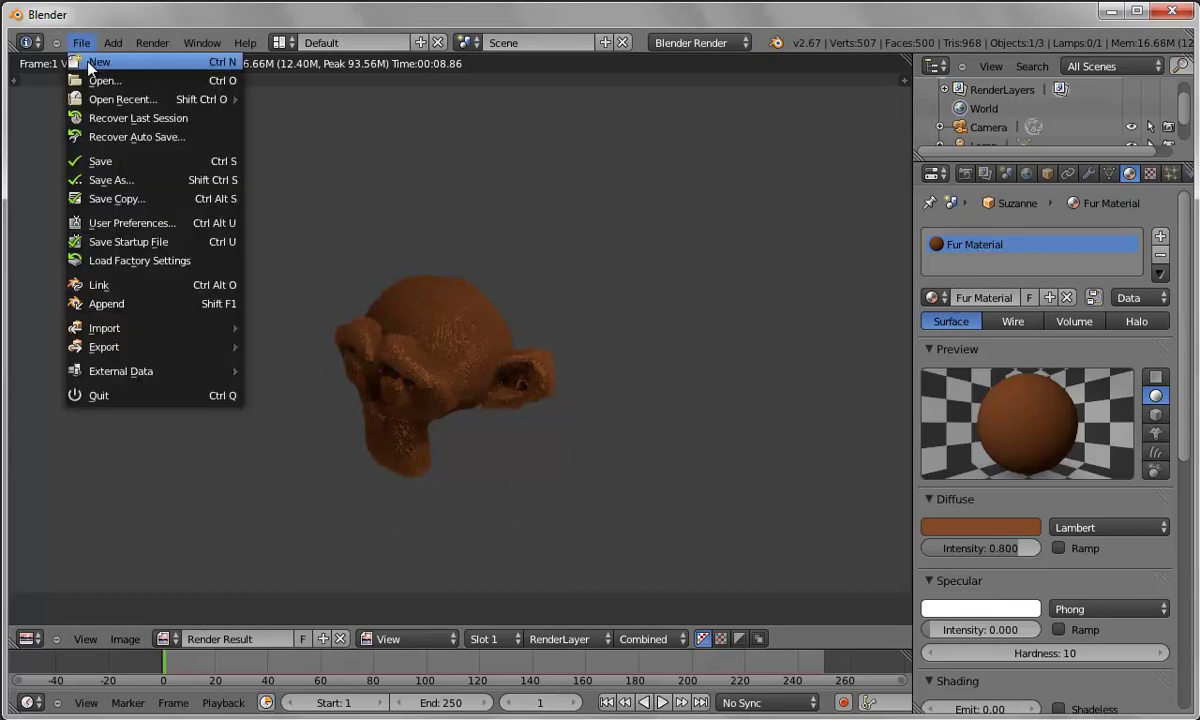
click(120, 260)
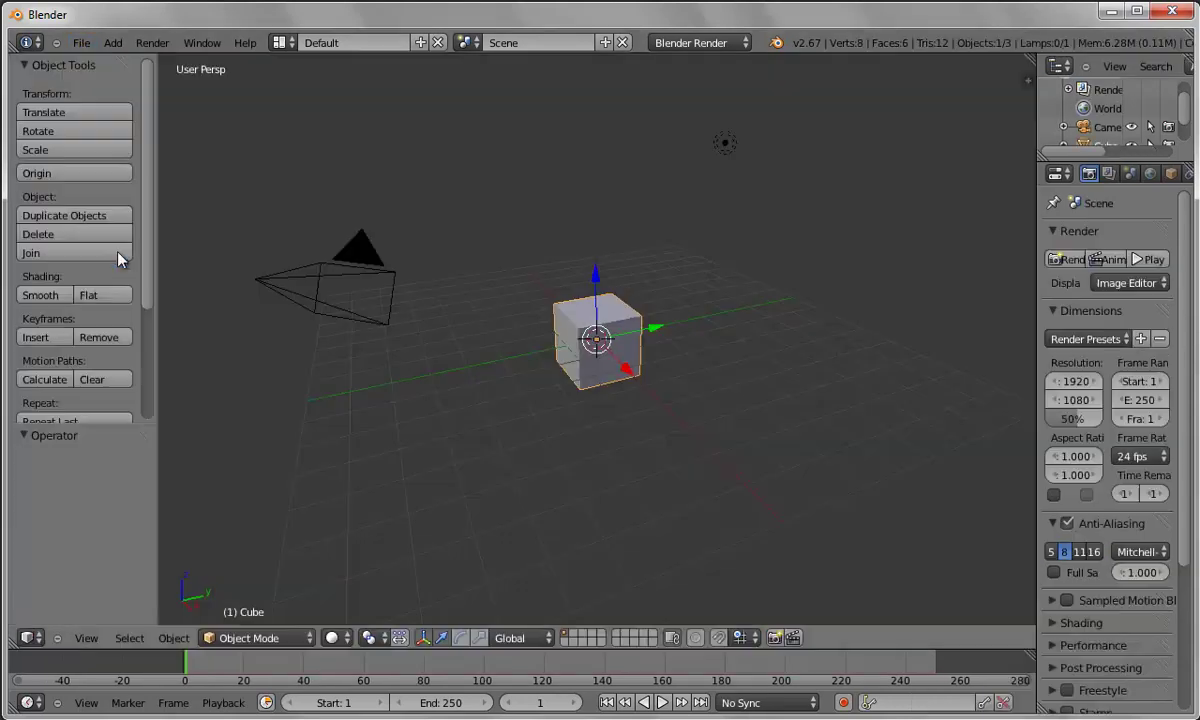
key(x)
click(616, 458)
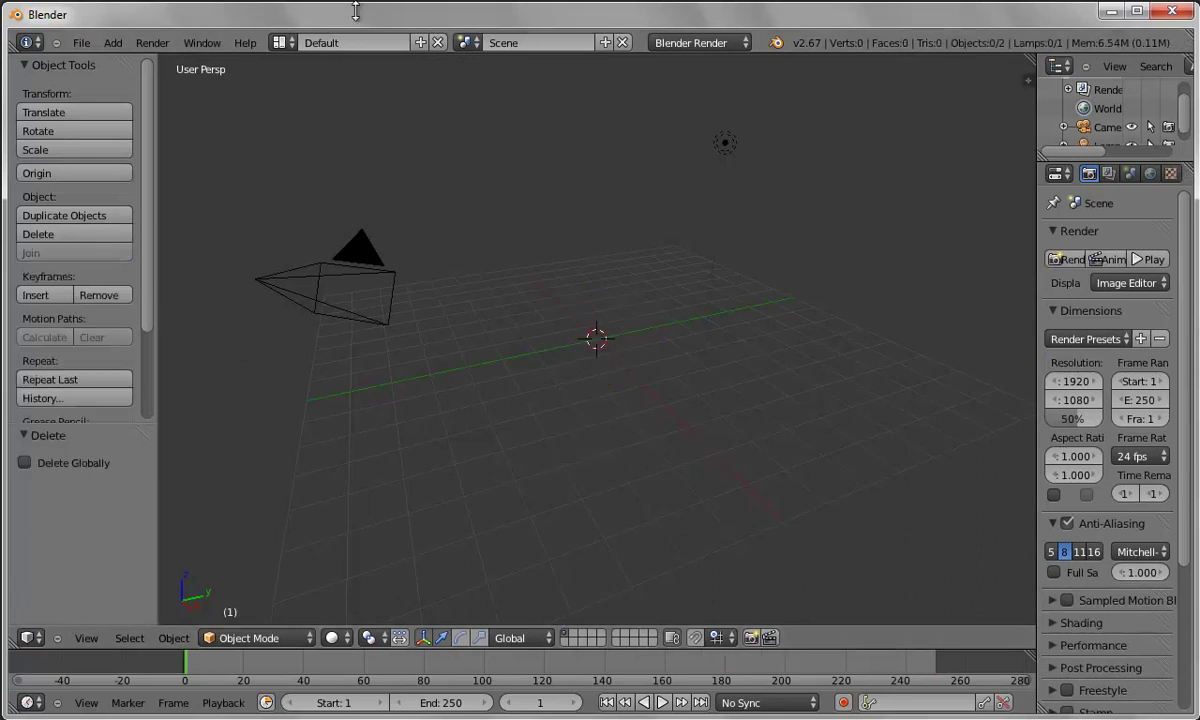
- Add a UV sphere with 32 segments and 16 rings and apply smooth shading to it
click(113, 42)
mouse_move(118, 62)
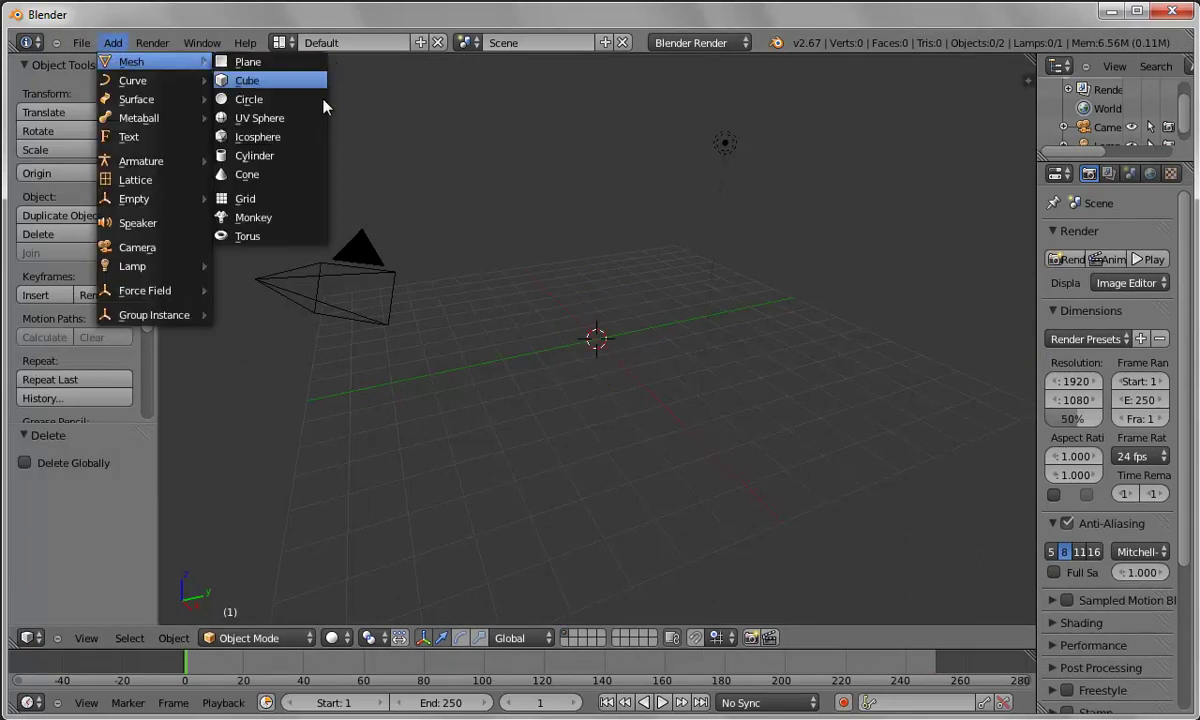
click(285, 117)
scroll(719, 397, up, 4)
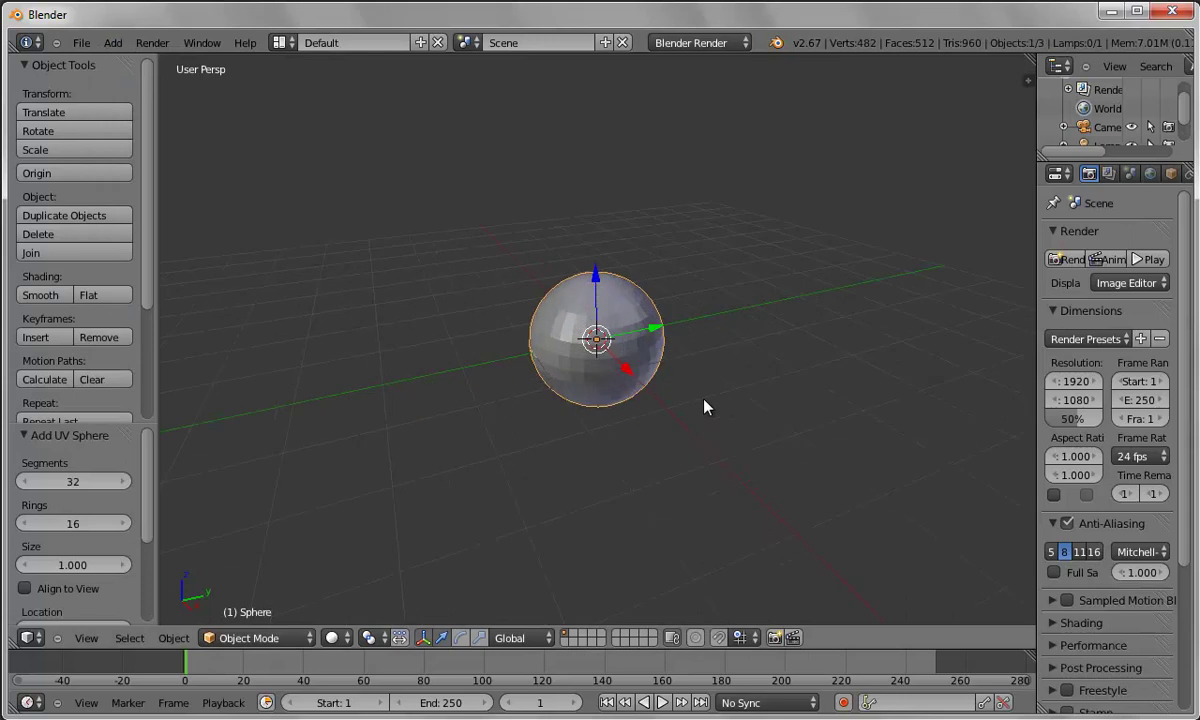
click(40, 295)
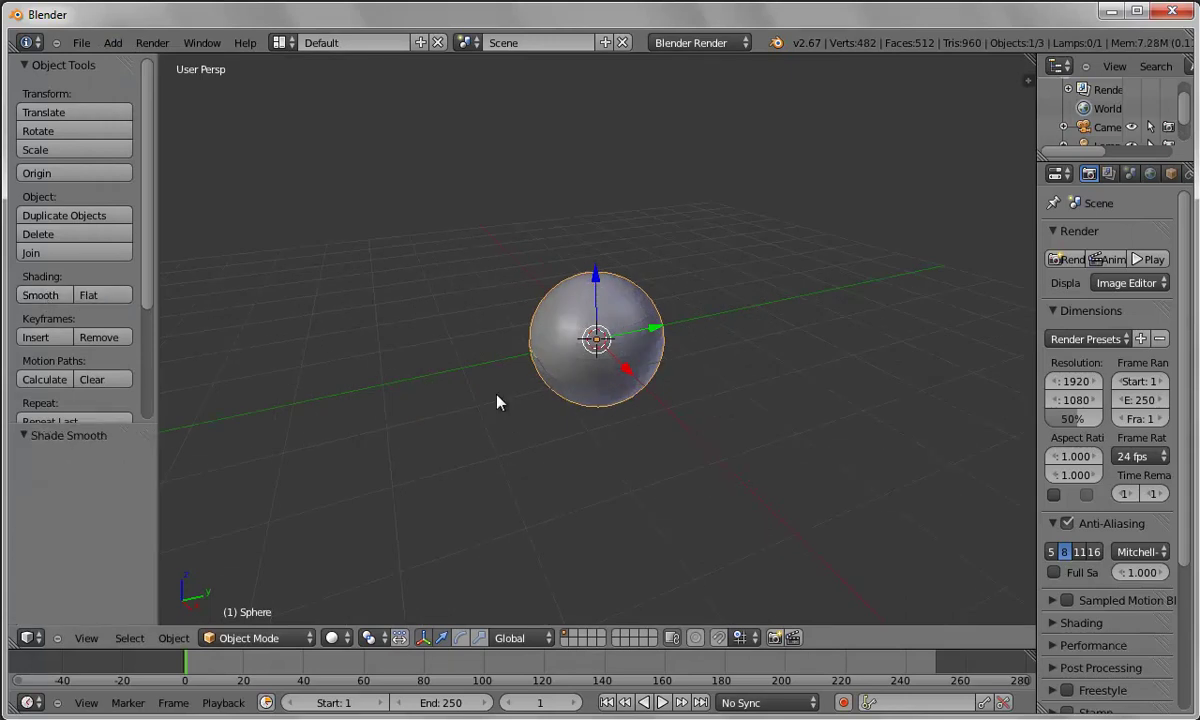
- Enter Edit Mode on the sphere in the right orthographic view and deselect all of its vertices
click(268, 638)
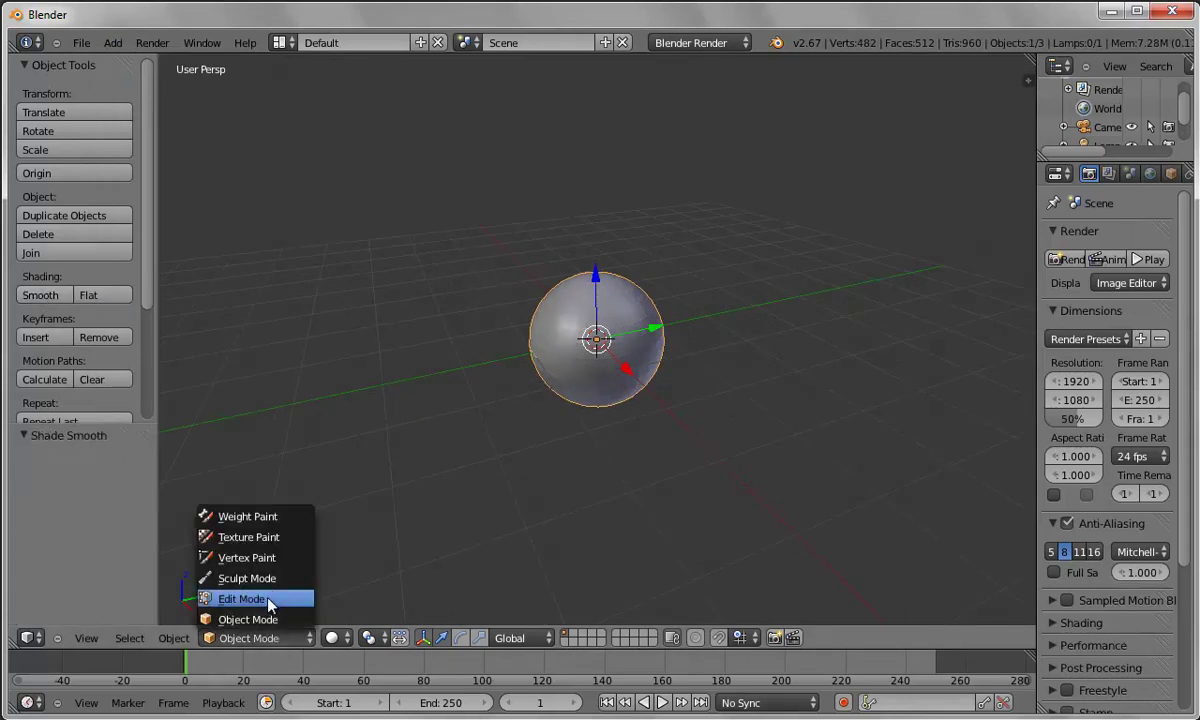
click(241, 599)
key(KP_1)
key(KP_3)
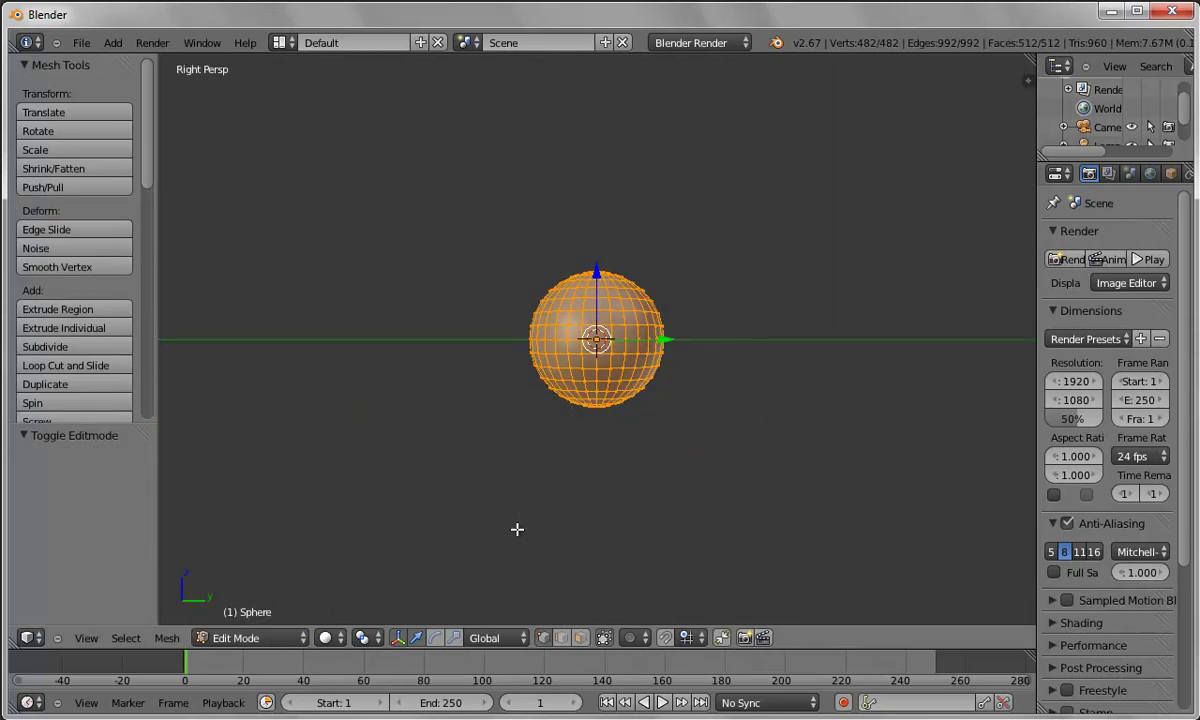
key(KP_5)
scroll(660, 528, up, 3)
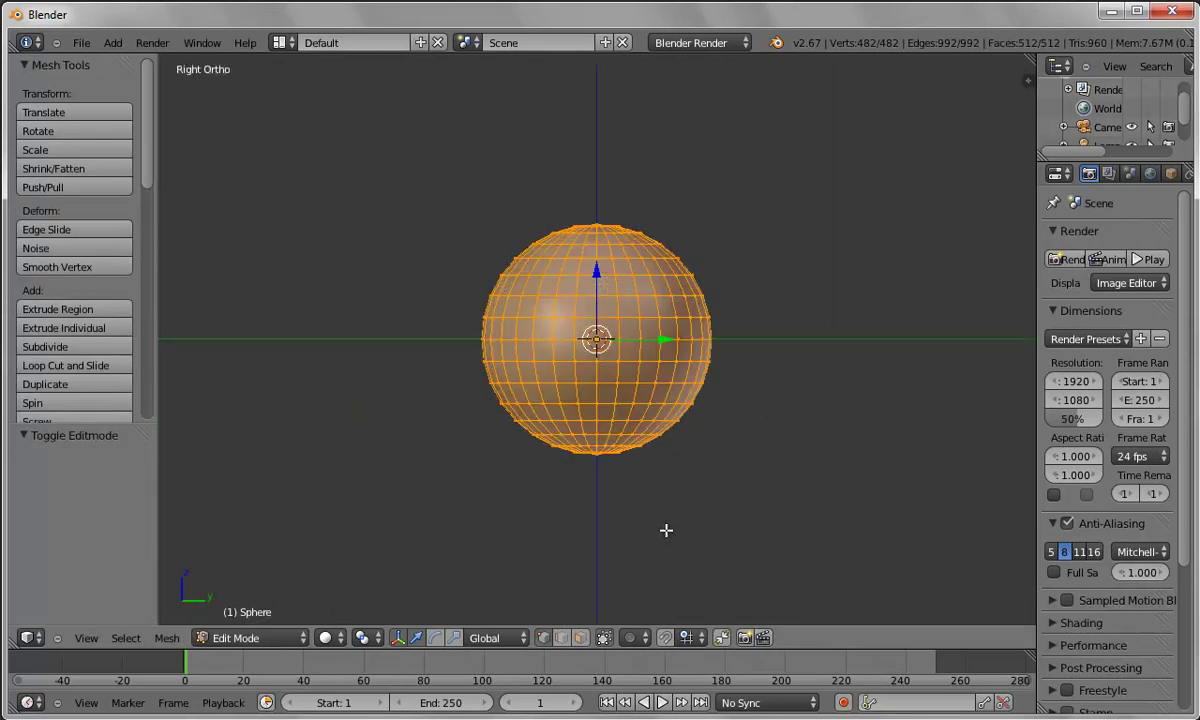
key(a)
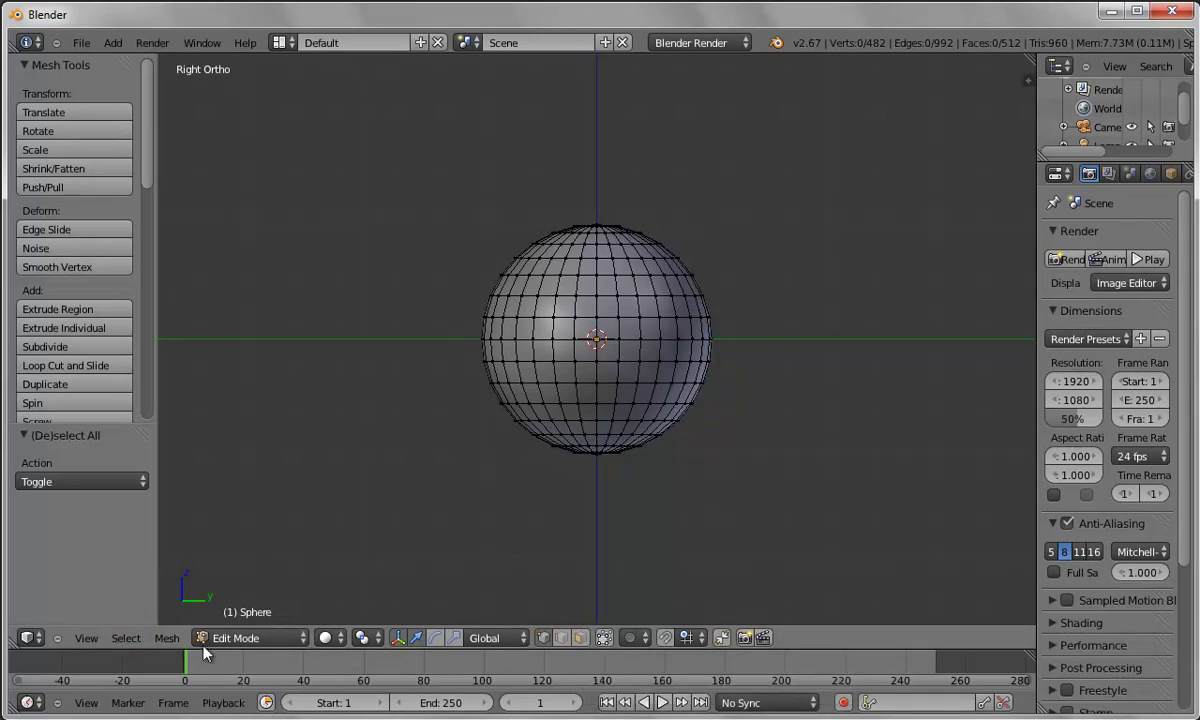
- Circle-select the vertices across the sphere's upper cap and down its back side to mark out the scalp area
click(89, 639)
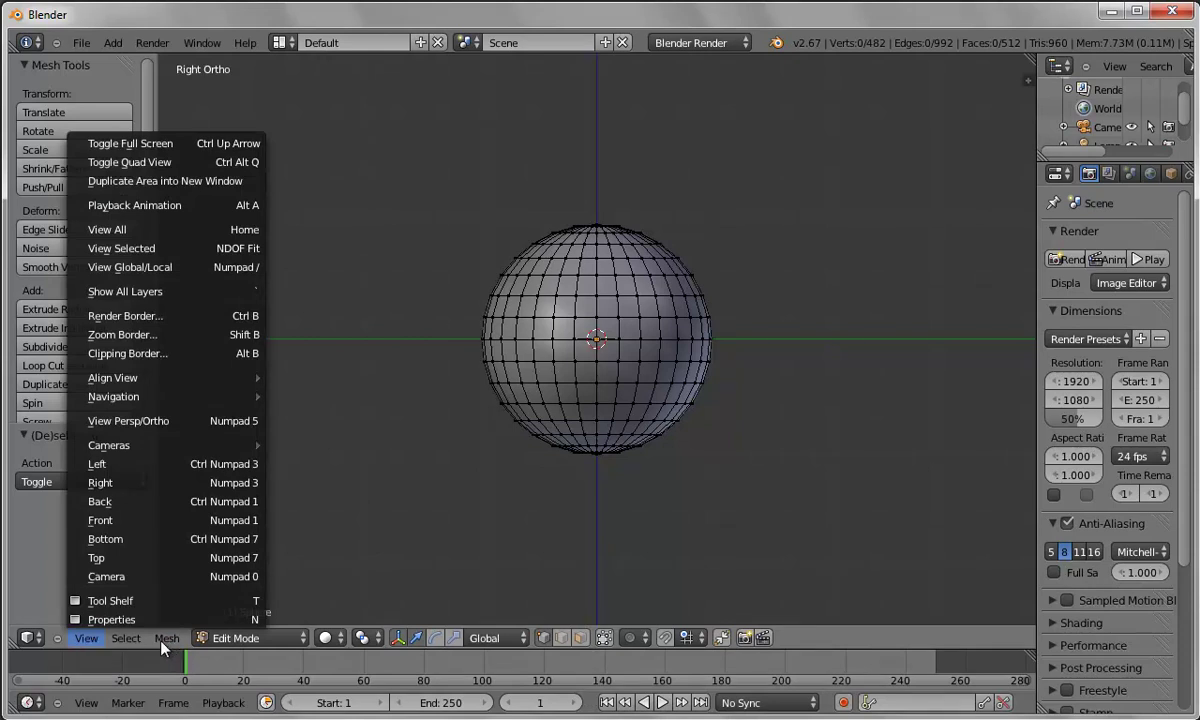
mouse_move(130, 639)
click(160, 601)
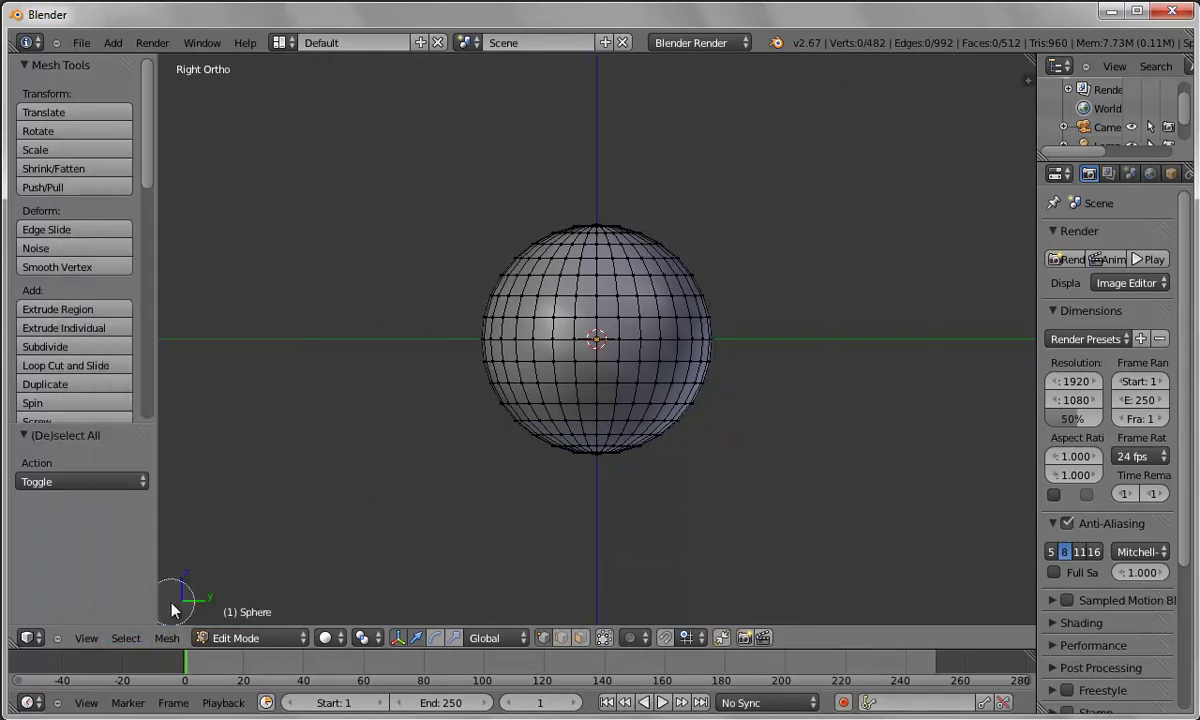
mouse_move(516, 235)
mouse_down()
mouse_move(630, 236)
mouse_move(663, 258)
mouse_move(650, 295)
mouse_move(655, 375)
mouse_move(668, 335)
mouse_move(640, 265)
mouse_move(532, 246)
mouse_up()
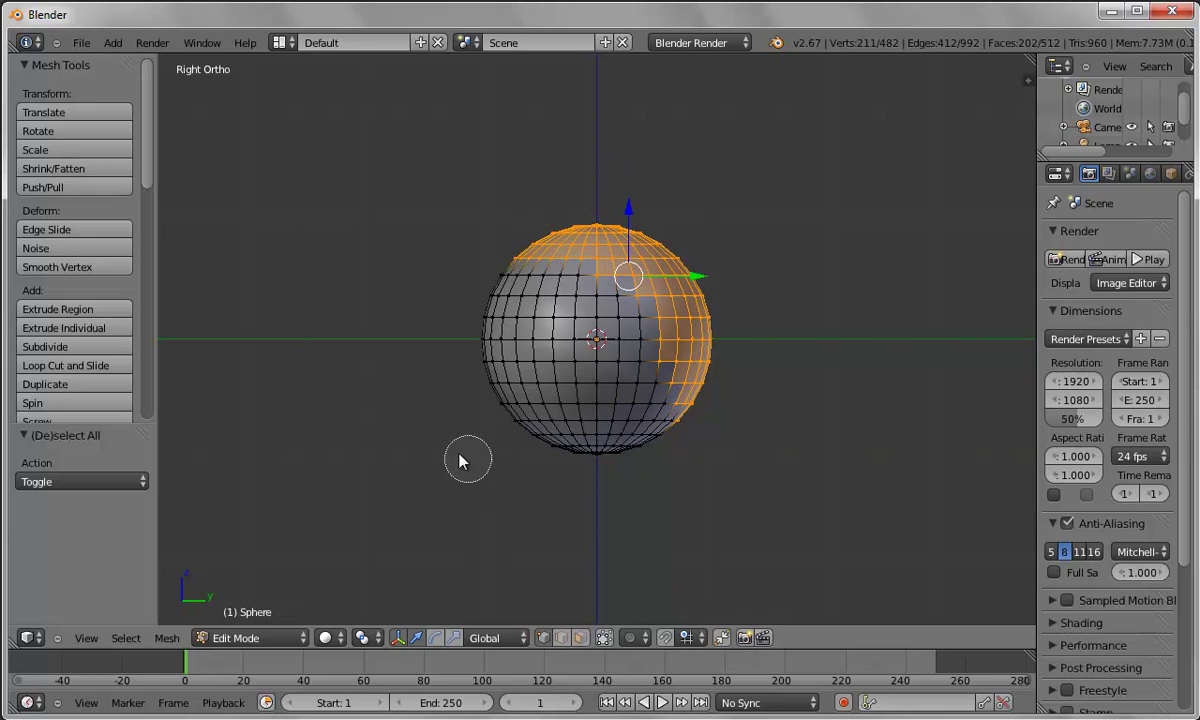
right_click(364, 454)
- Separate the selected scalp vertices into their own object and return to Object Mode
mouse_move(431, 357)
middle_down()
mouse_move(509, 433)
mouse_move(841, 431)
mouse_move(753, 410)
mouse_move(496, 408)
mouse_move(463, 385)
middle_up()
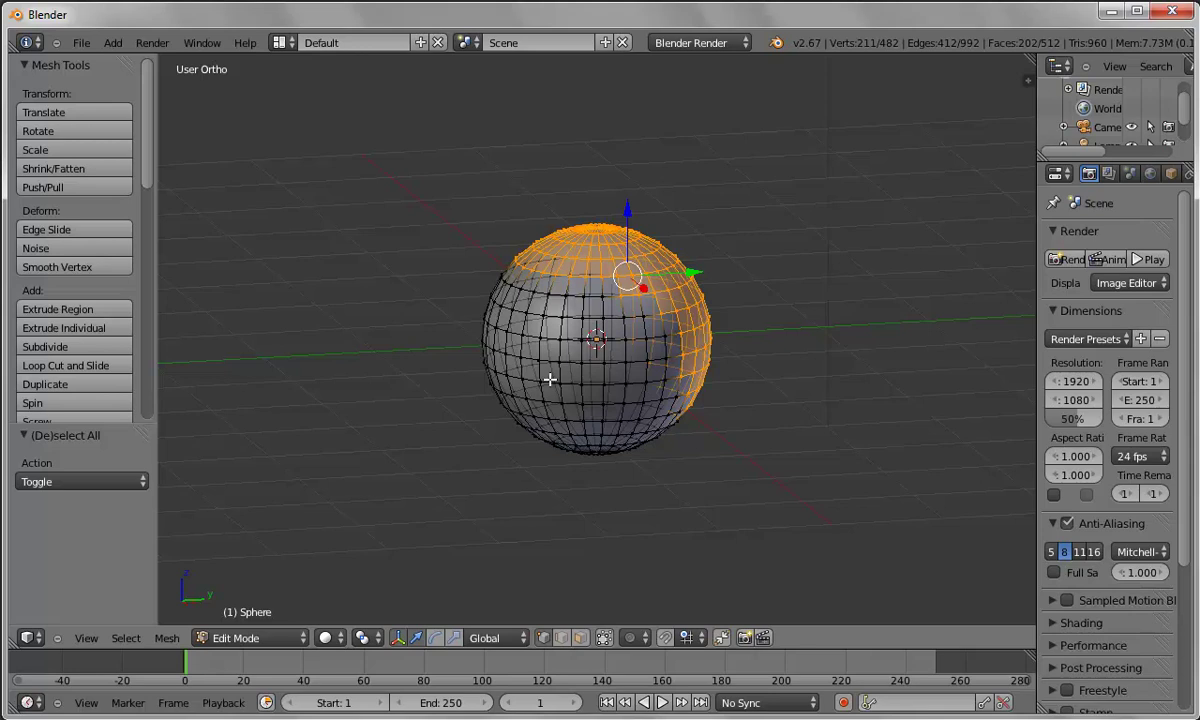
key(KP_5)
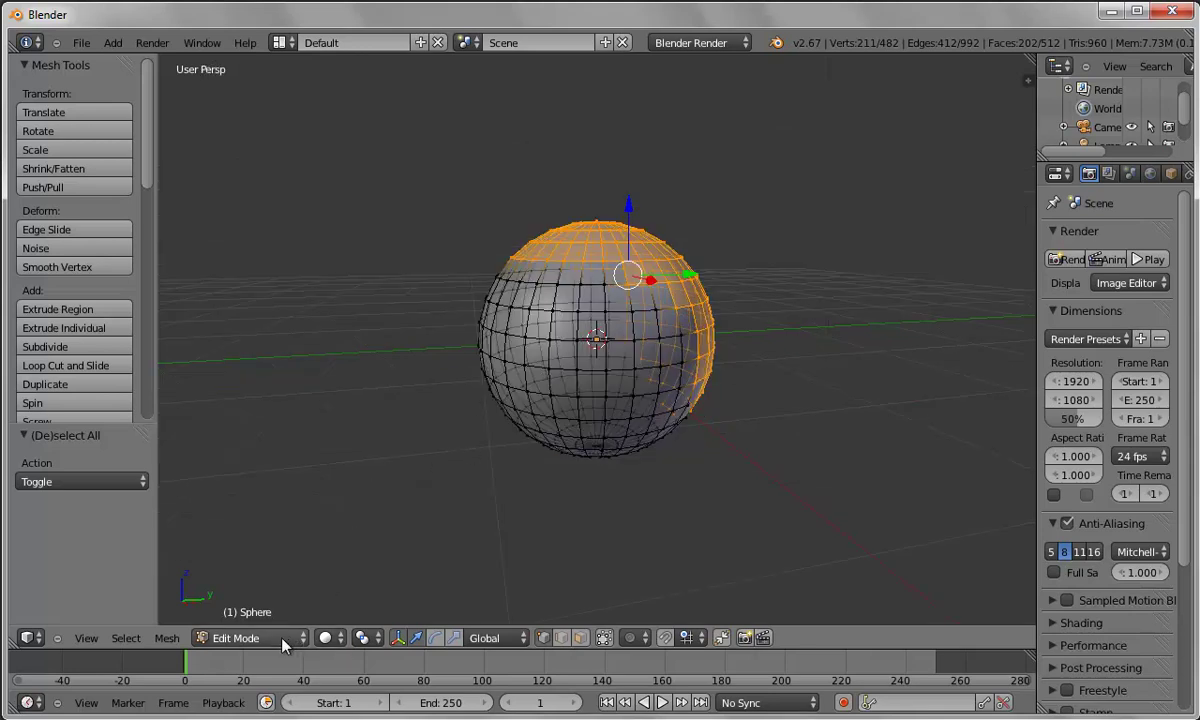
click(235, 639)
click(166, 638)
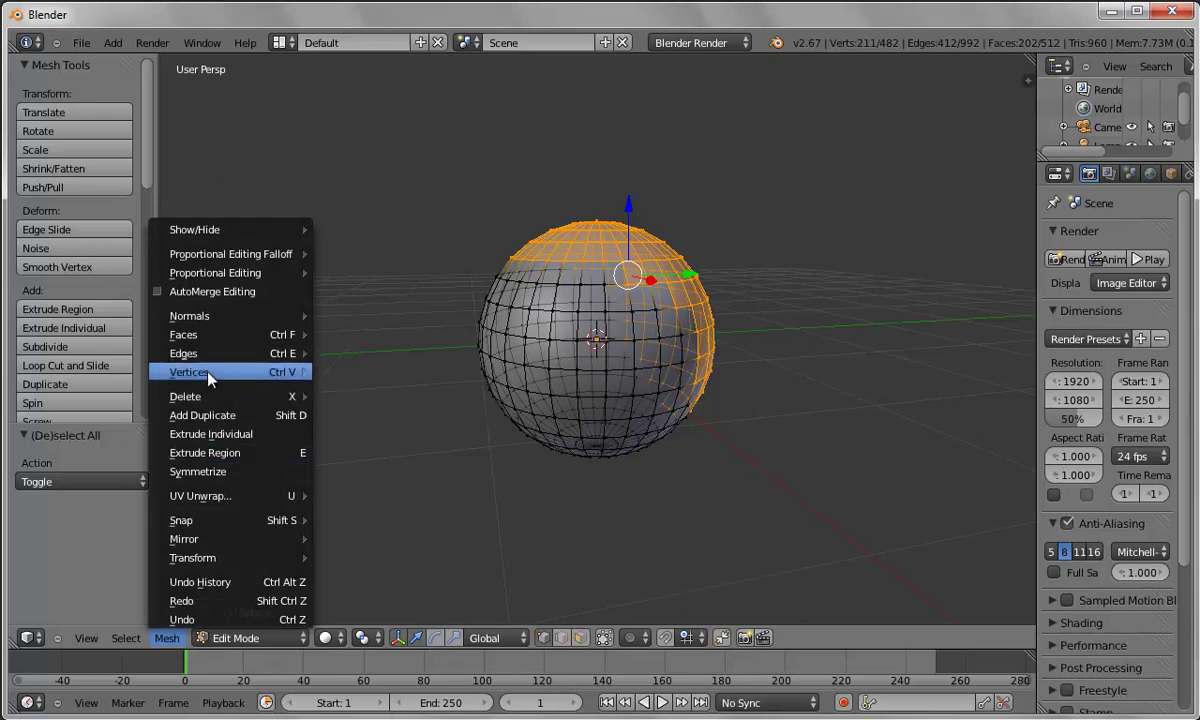
mouse_move(250, 372)
mouse_move(424, 452)
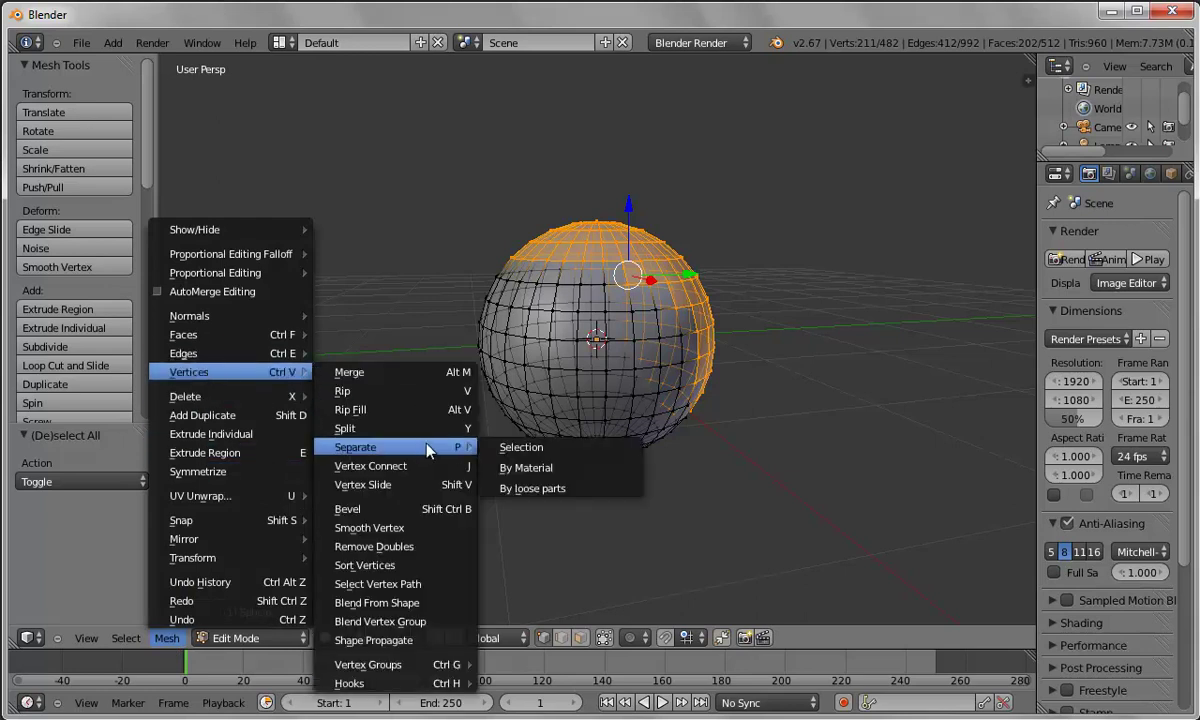
click(518, 447)
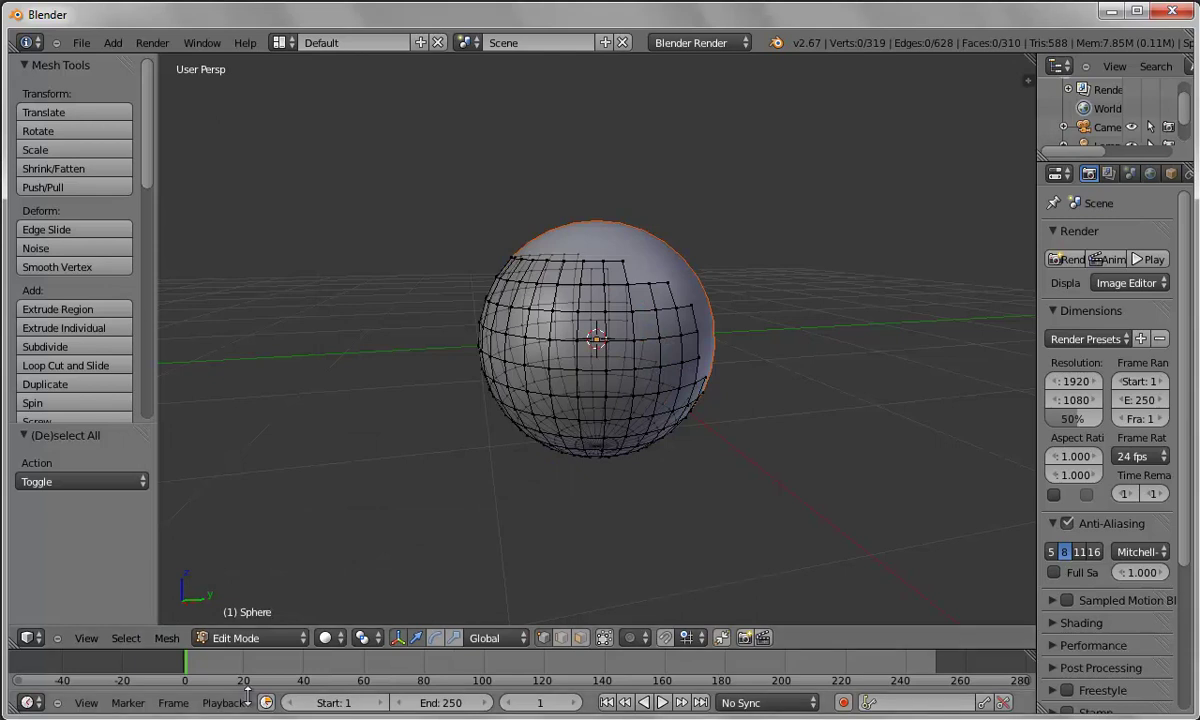
click(252, 637)
click(245, 619)
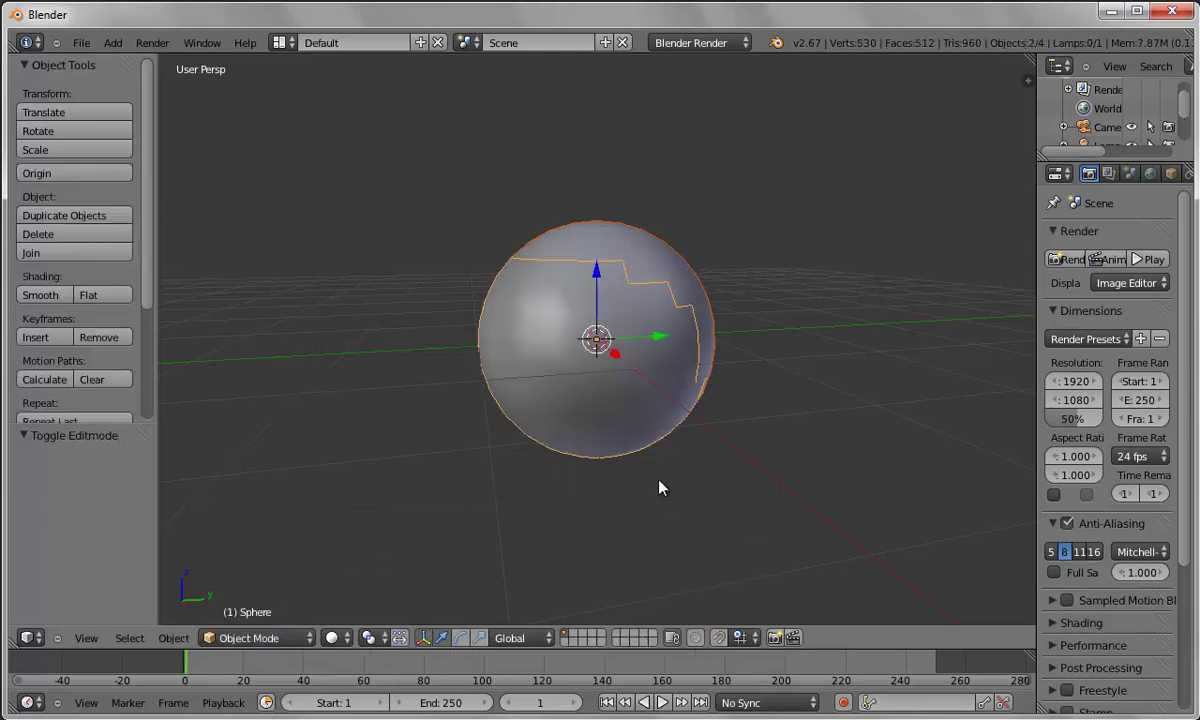
- Select the separated scalp piece and enlarge the Outliner and Properties editors
right_click(641, 264)
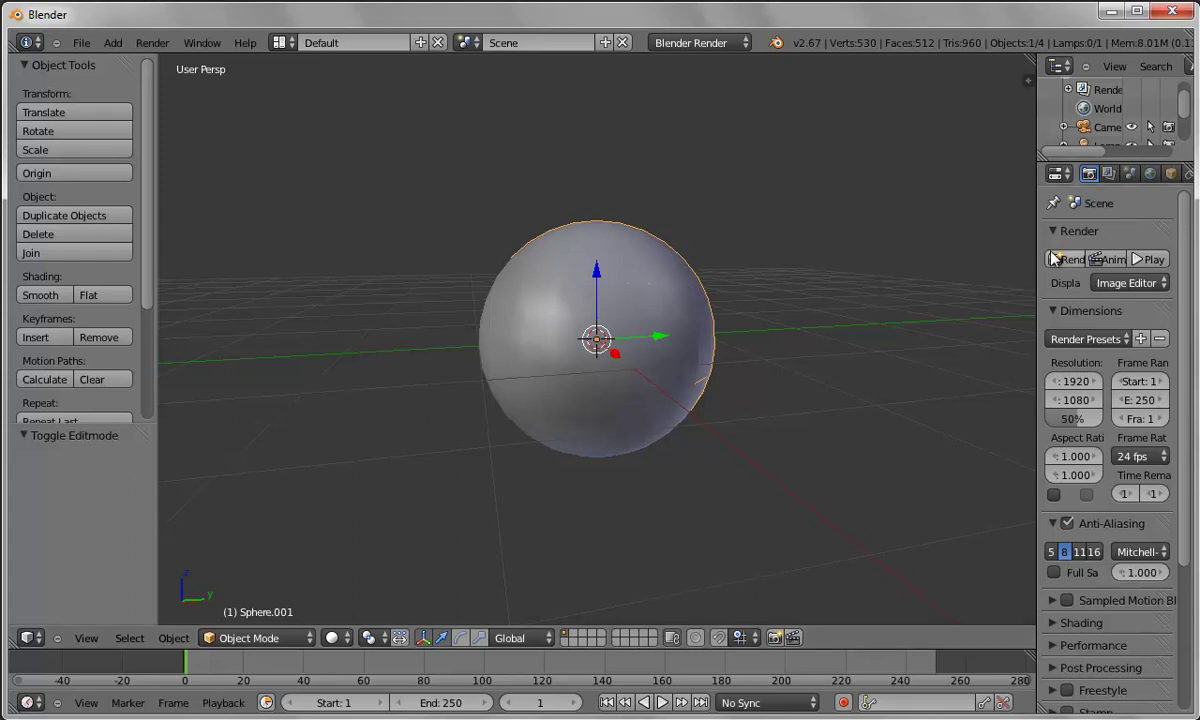
drag(1036, 264, 921, 263)
drag(1091, 157, 1091, 294)
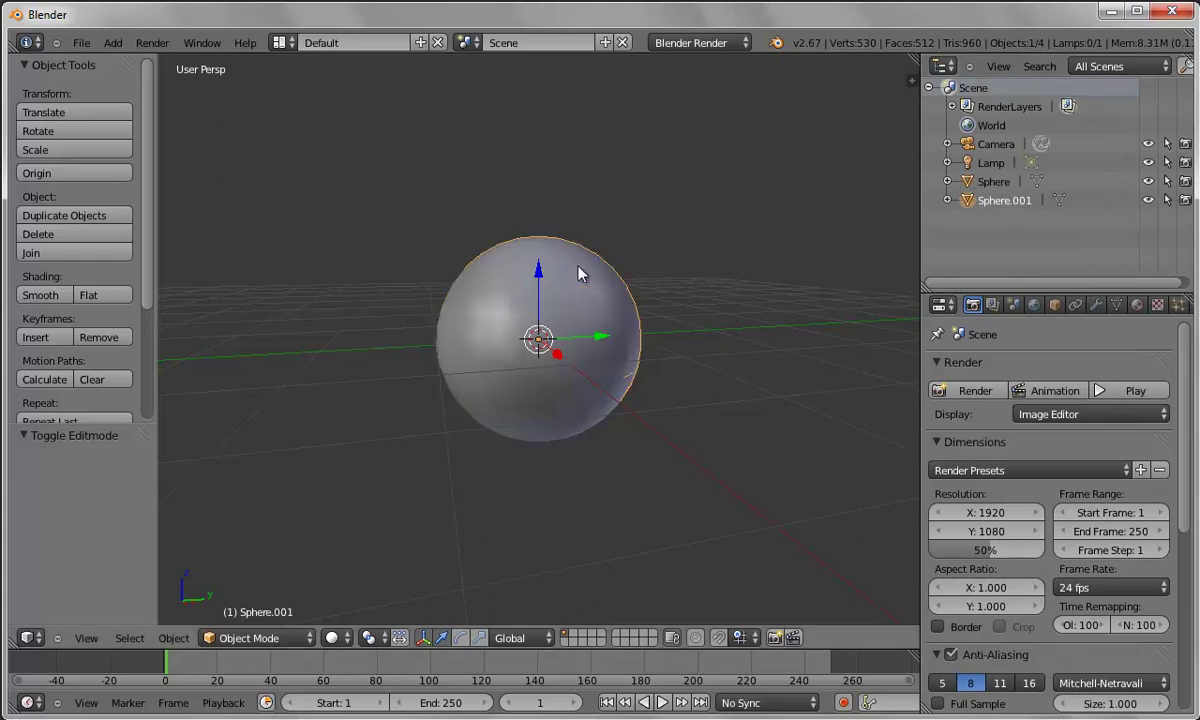
- Duplicate the scalp piece in place and join the copy with the rest of the sphere
key(shift+d)
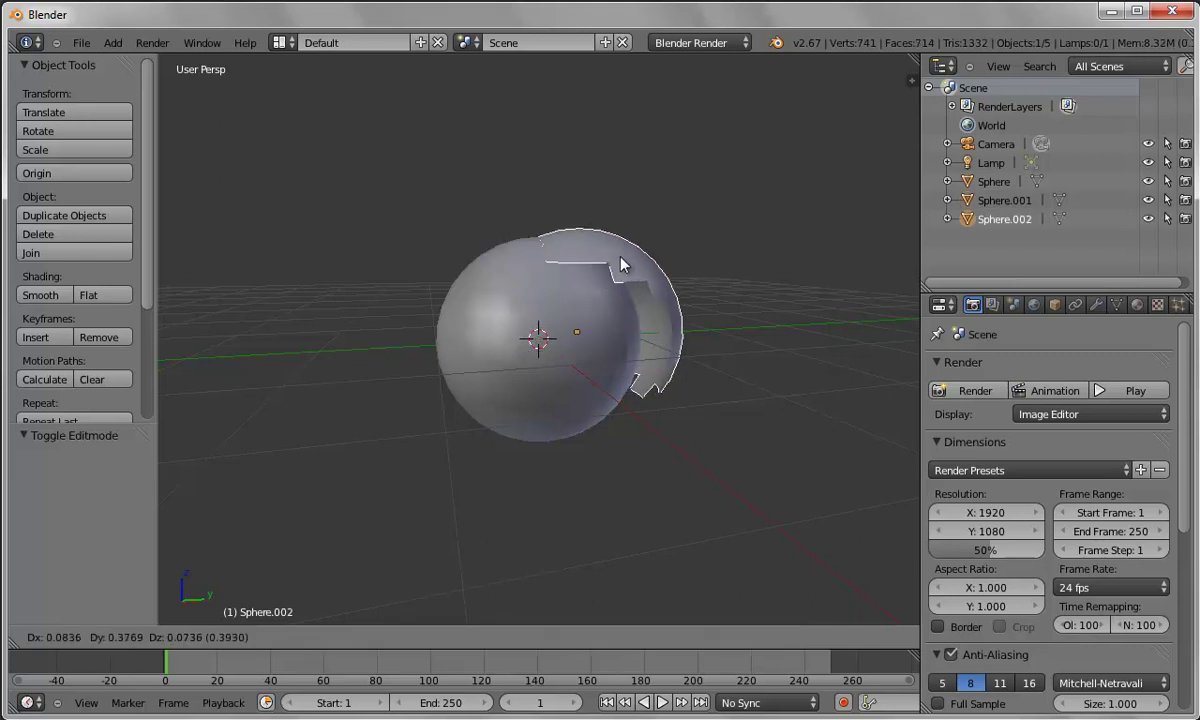
right_click(639, 243)
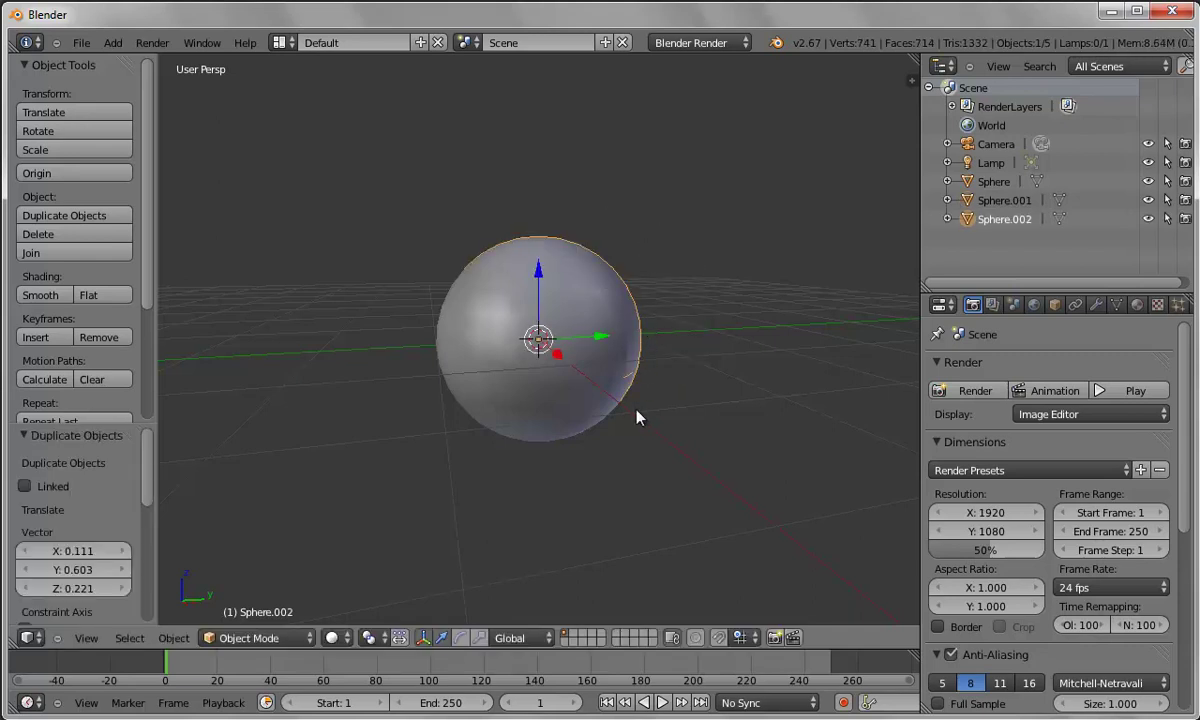
click(1004, 219)
shift+right_click(539, 400)
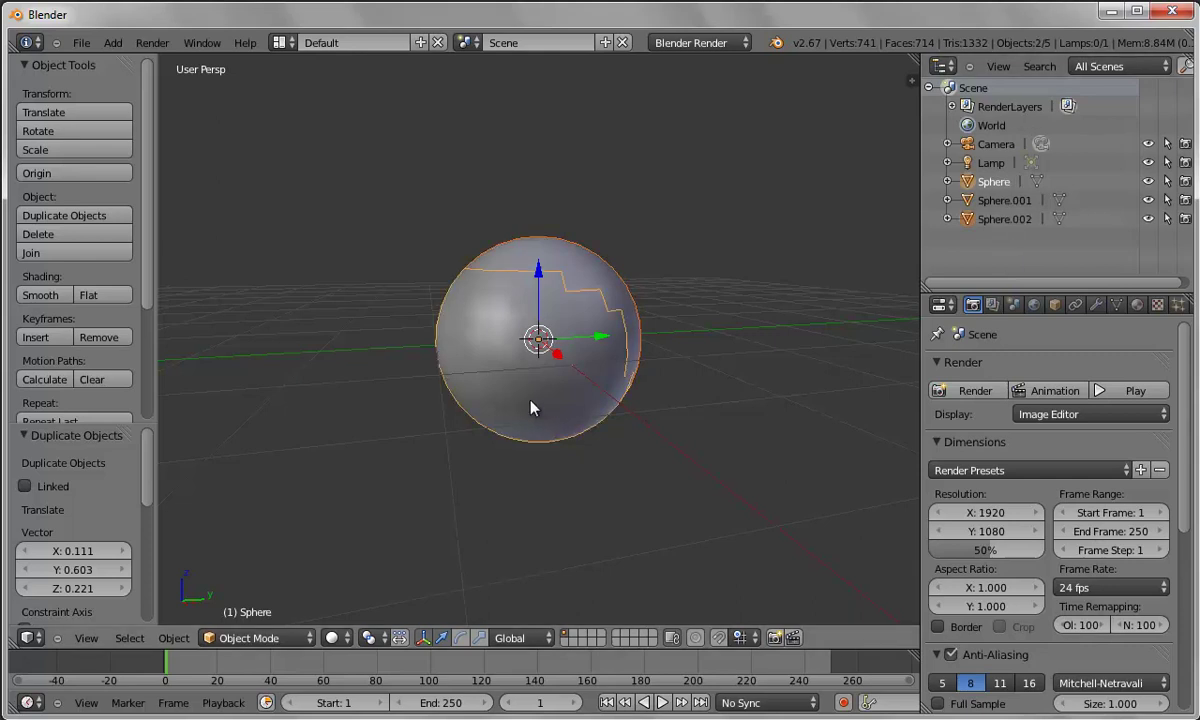
click(168, 639)
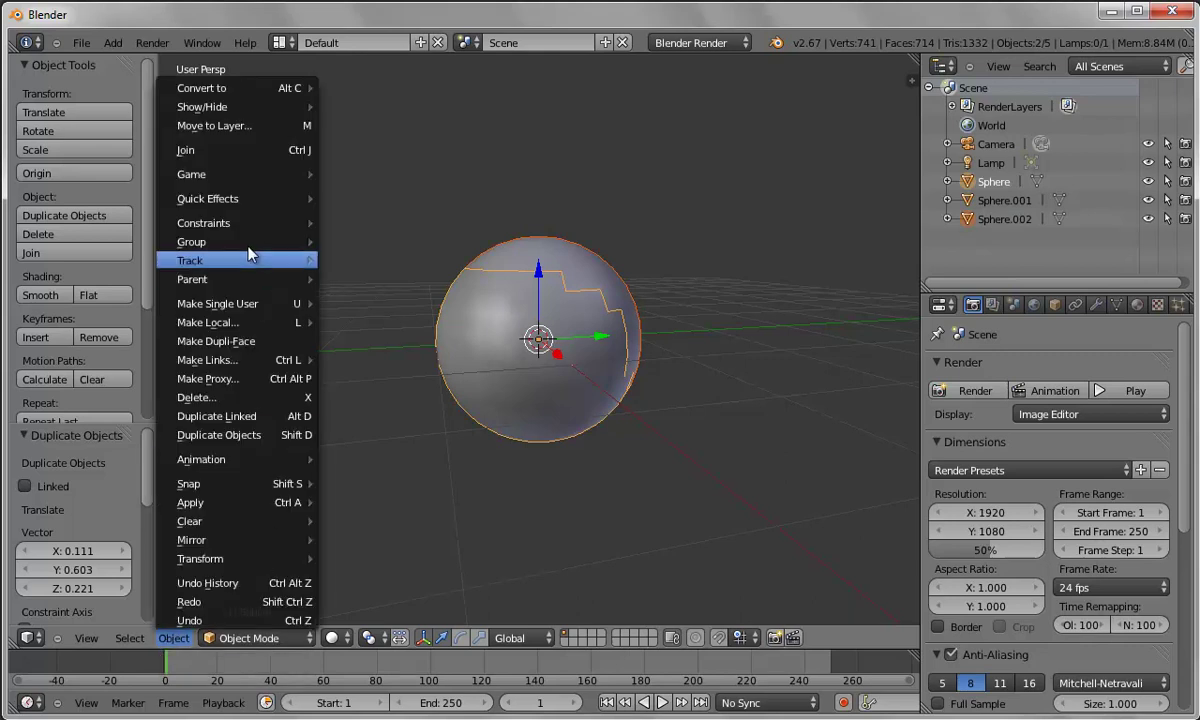
click(226, 151)
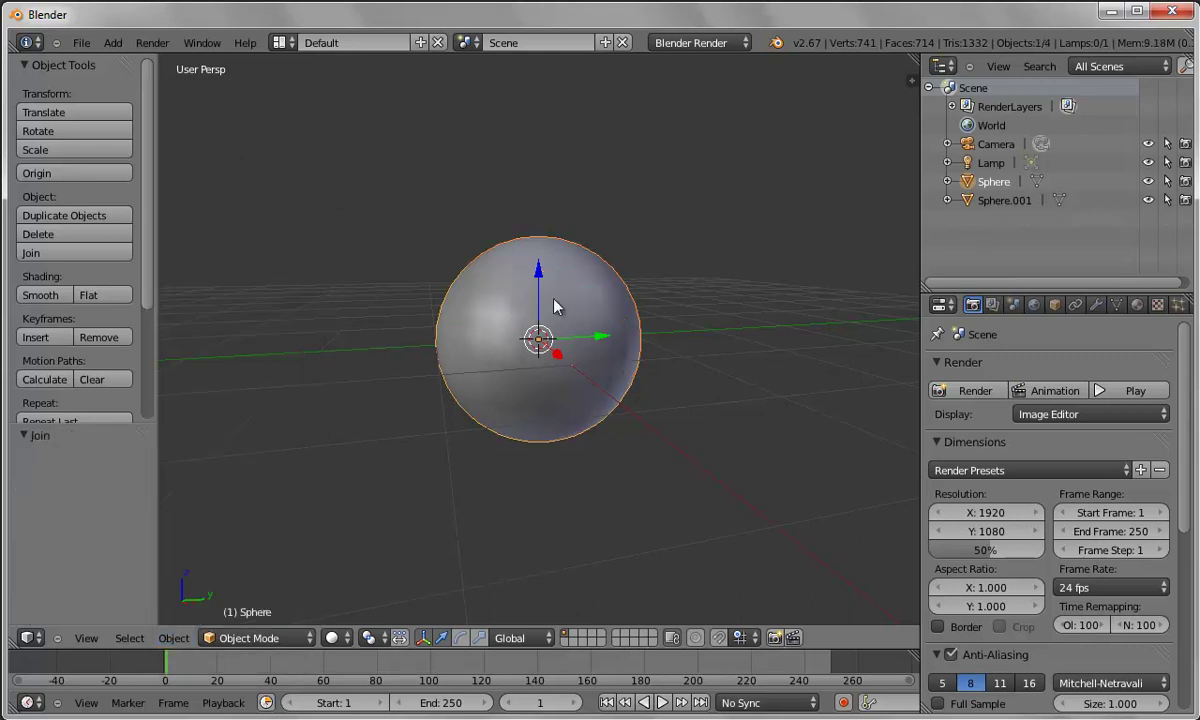
click(1148, 181)
click(1148, 181)
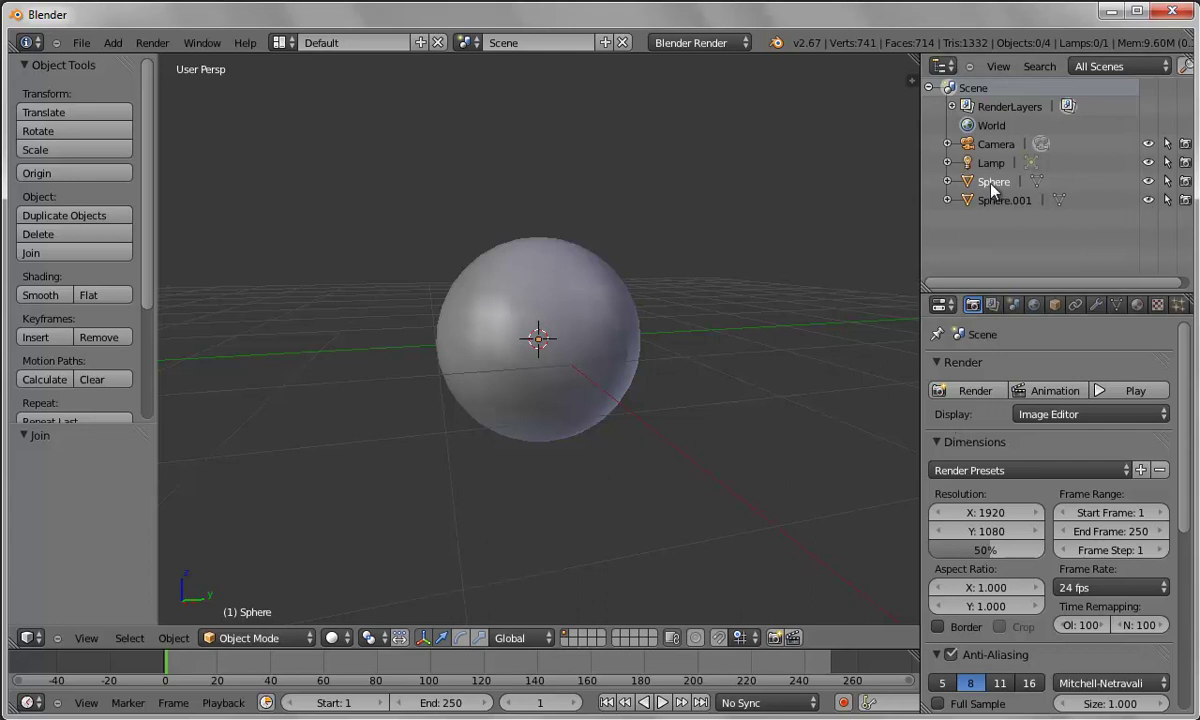
- Add a new material to the joined sphere and give it a light orange, skin-toned diffuse colour
click(1137, 304)
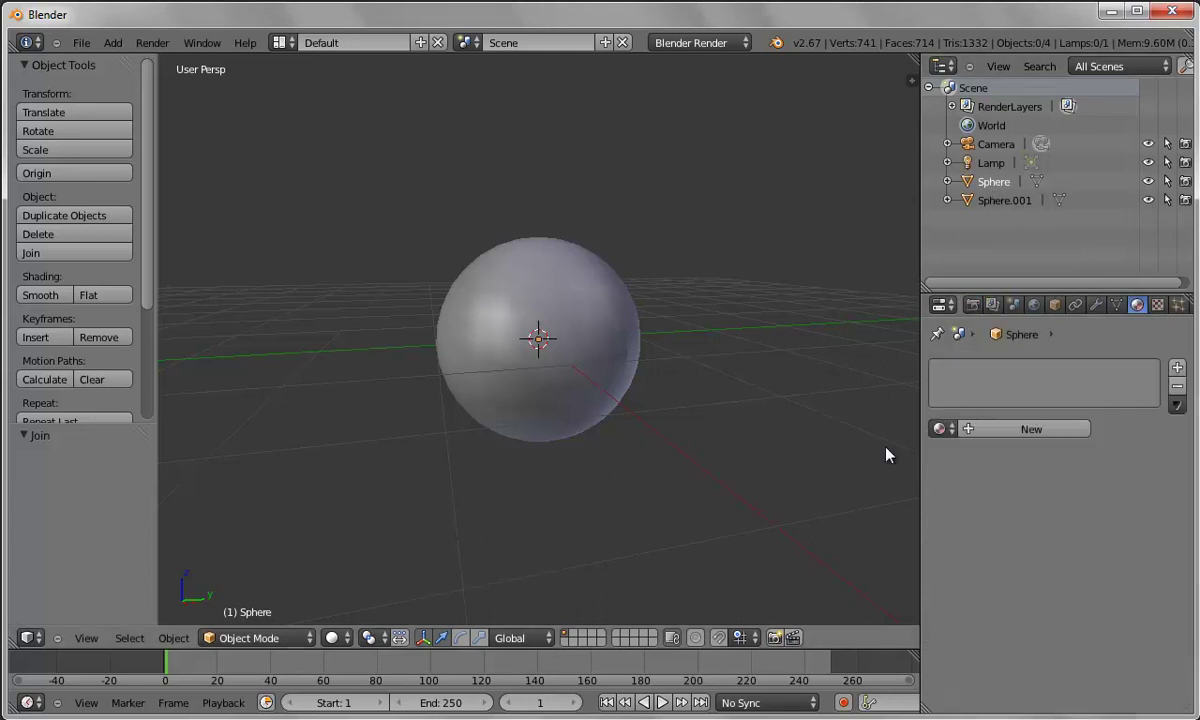
click(1007, 429)
click(995, 659)
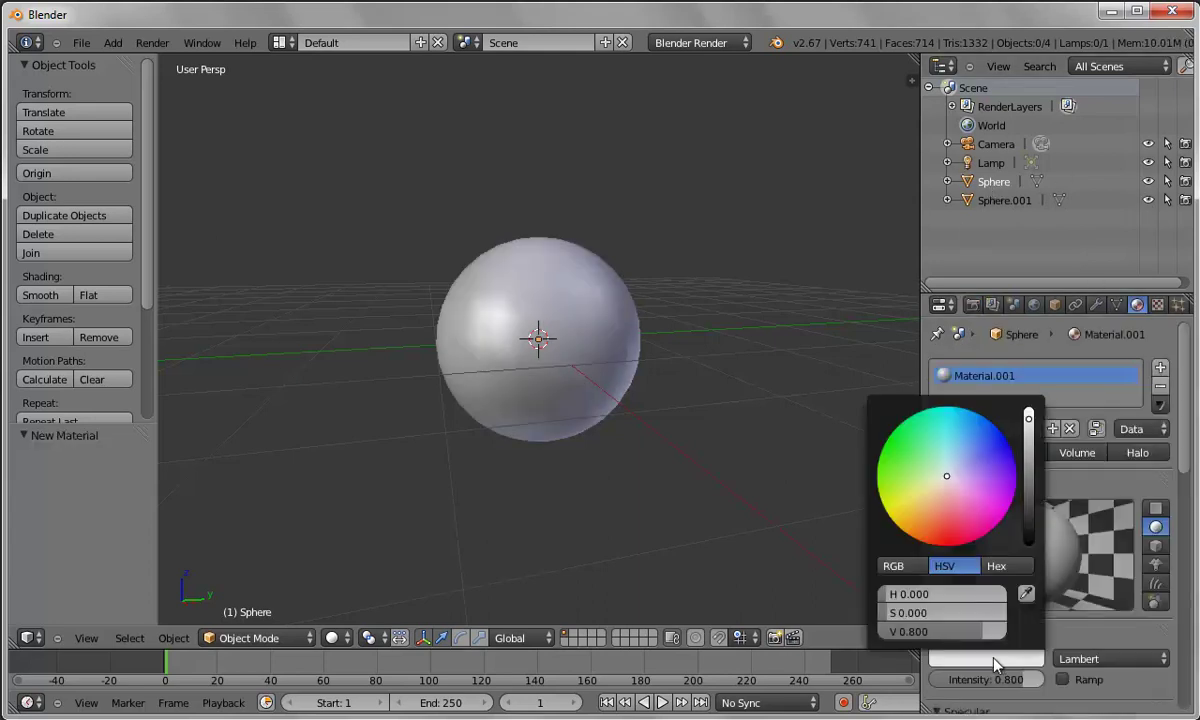
click(931, 532)
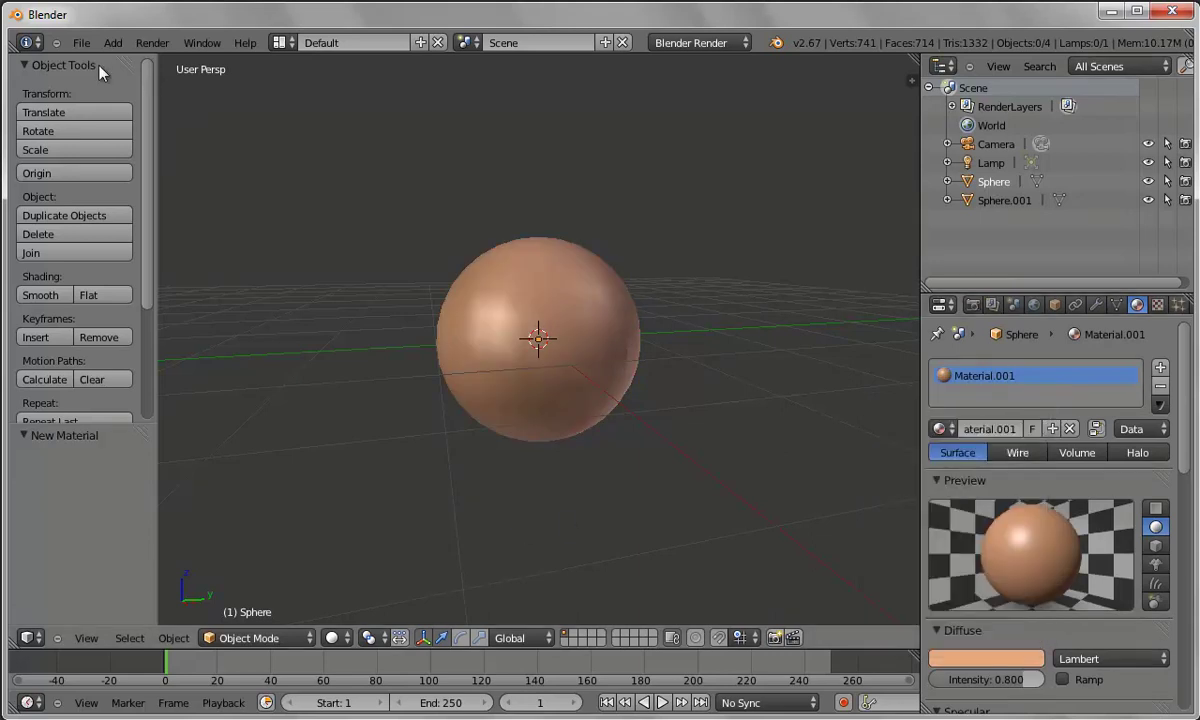
- Render the image to check the skin-coloured sphere and return to the 3D view
click(150, 43)
click(165, 59)
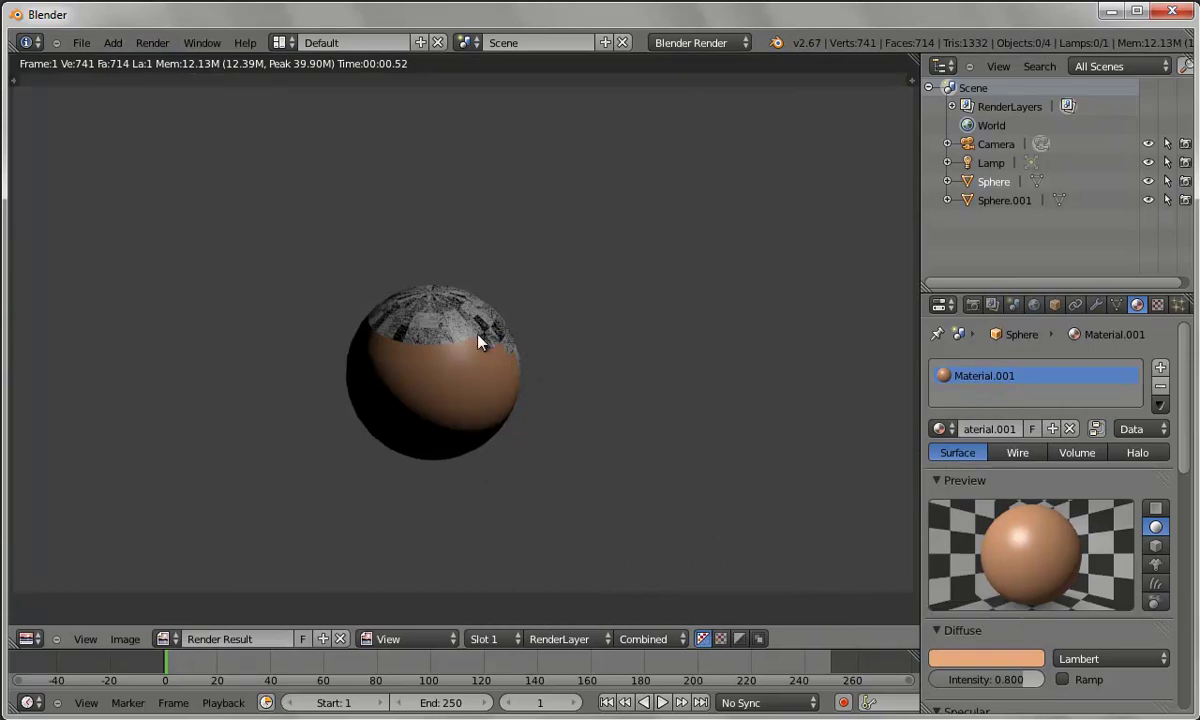
key(Escape)
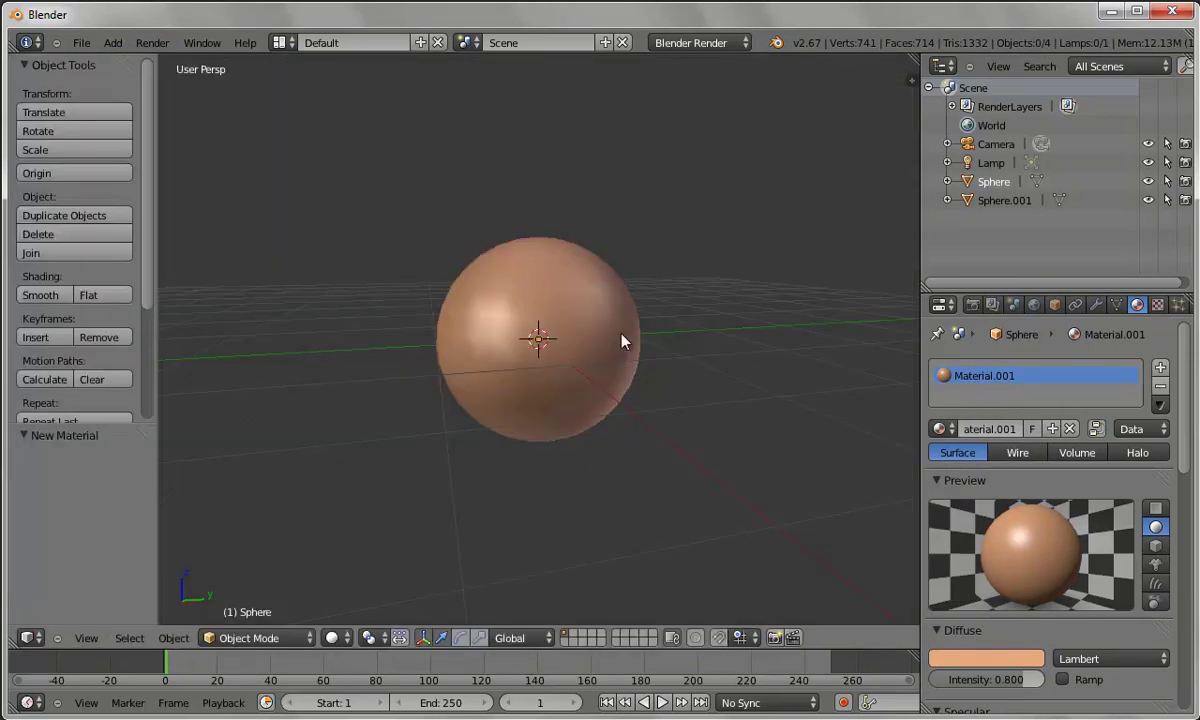
- Rename the skin-coloured Sphere object to Head
click(993, 200)
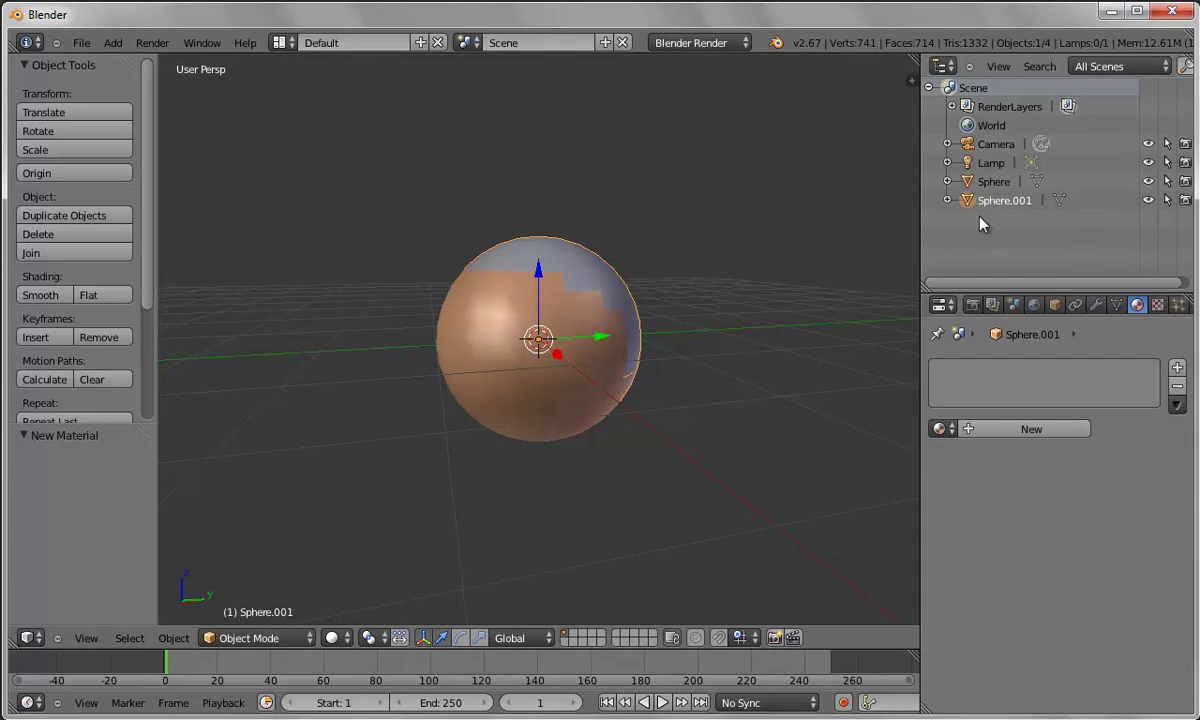
click(1000, 182)
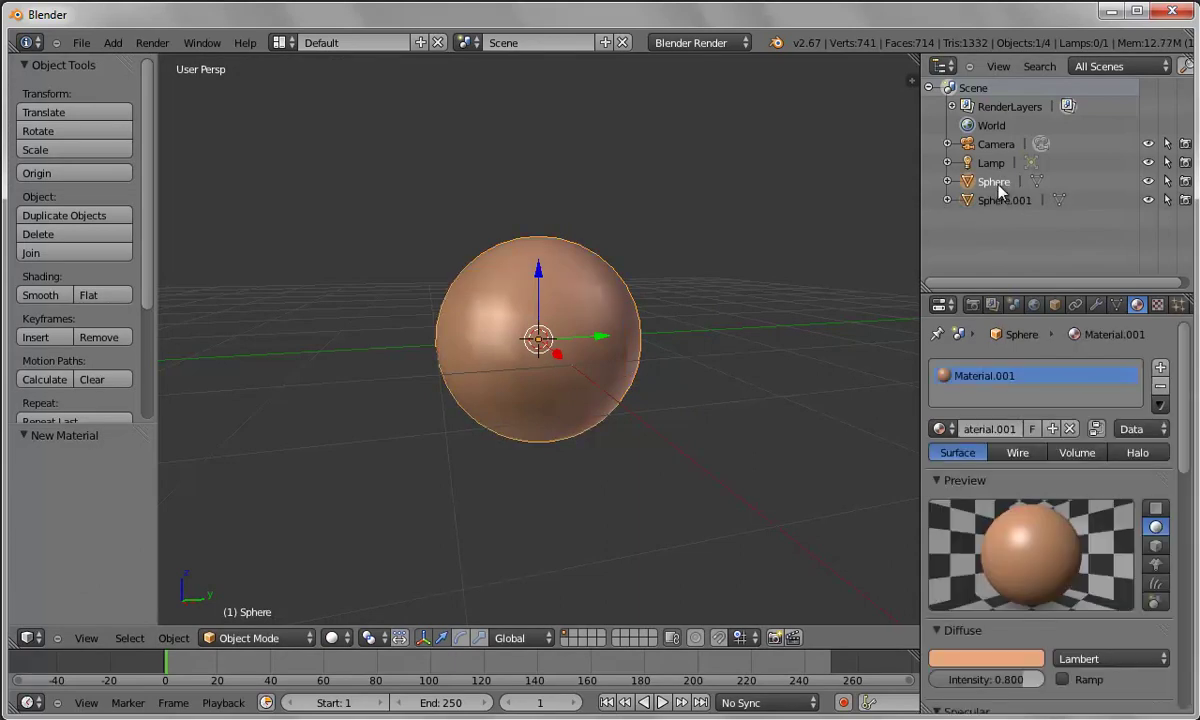
click(1054, 304)
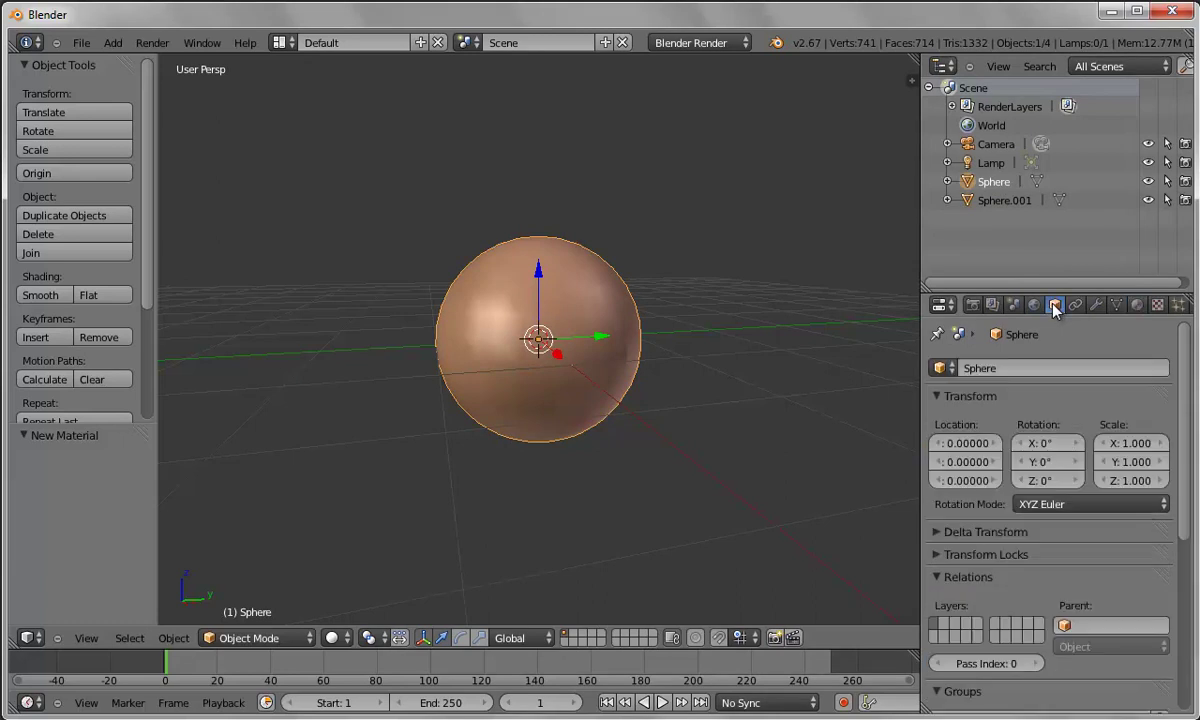
click(991, 367)
text(Head)
key(Return)
- Rename the separated cap object Sphere.001 to Scalp
click(1000, 201)
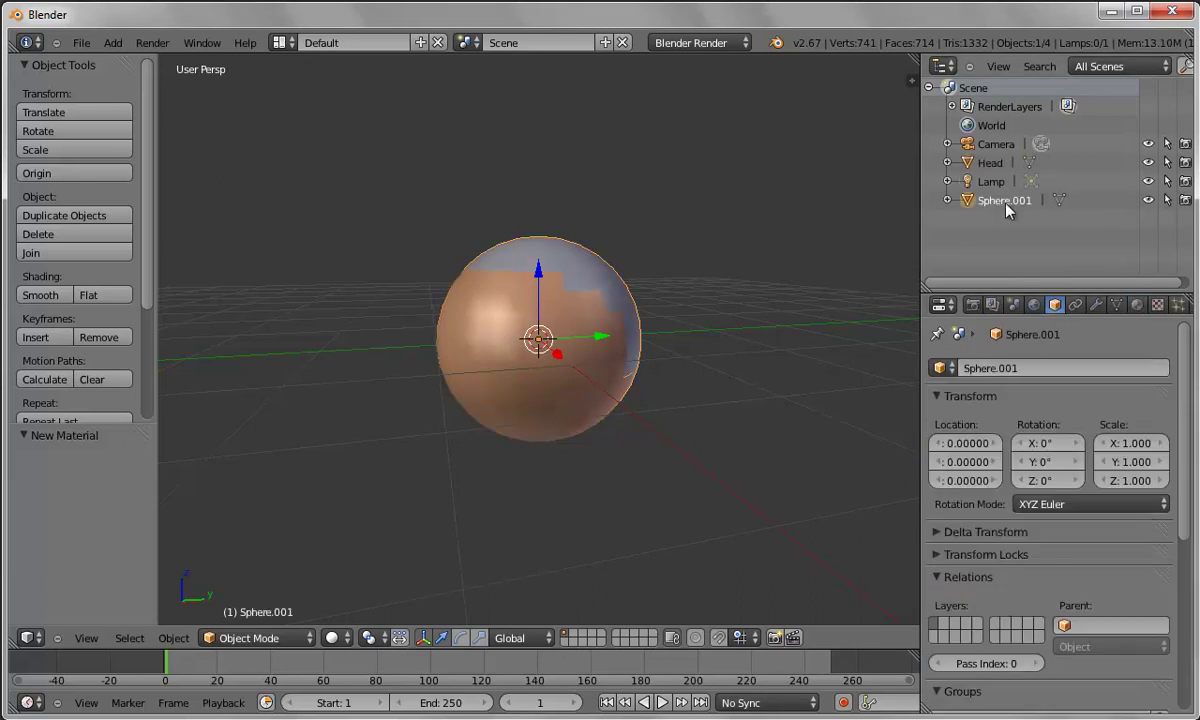
click(1070, 366)
text(Scalp)
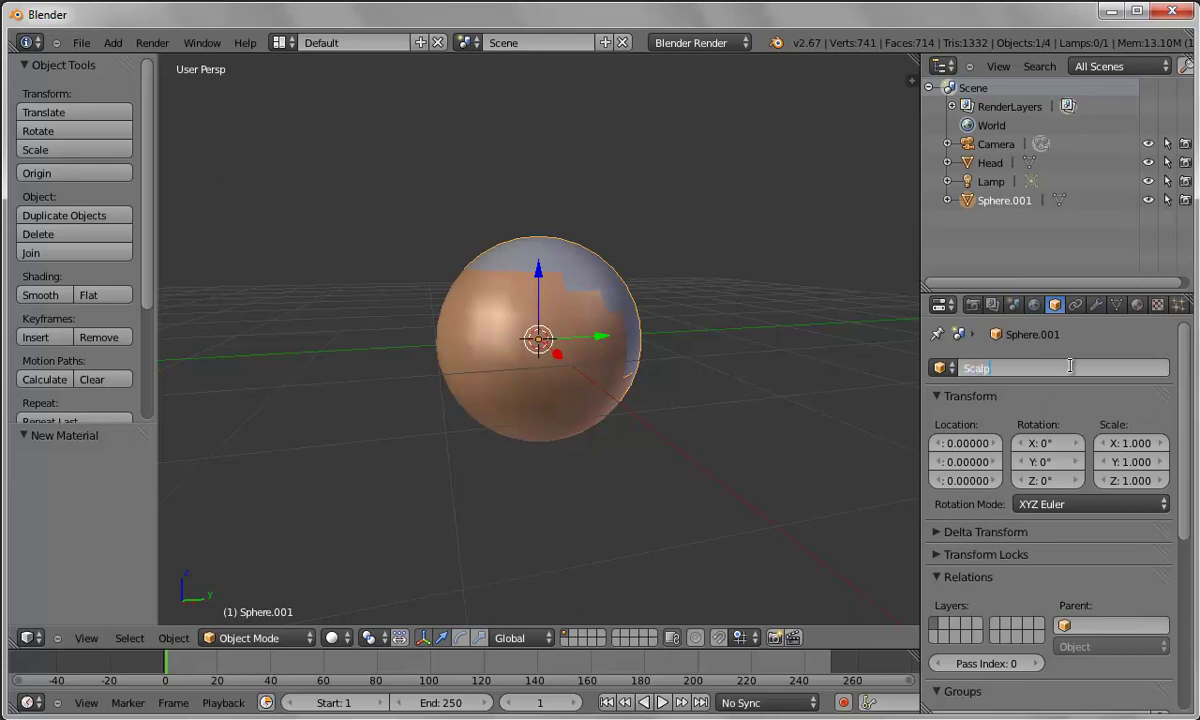
key(Return)
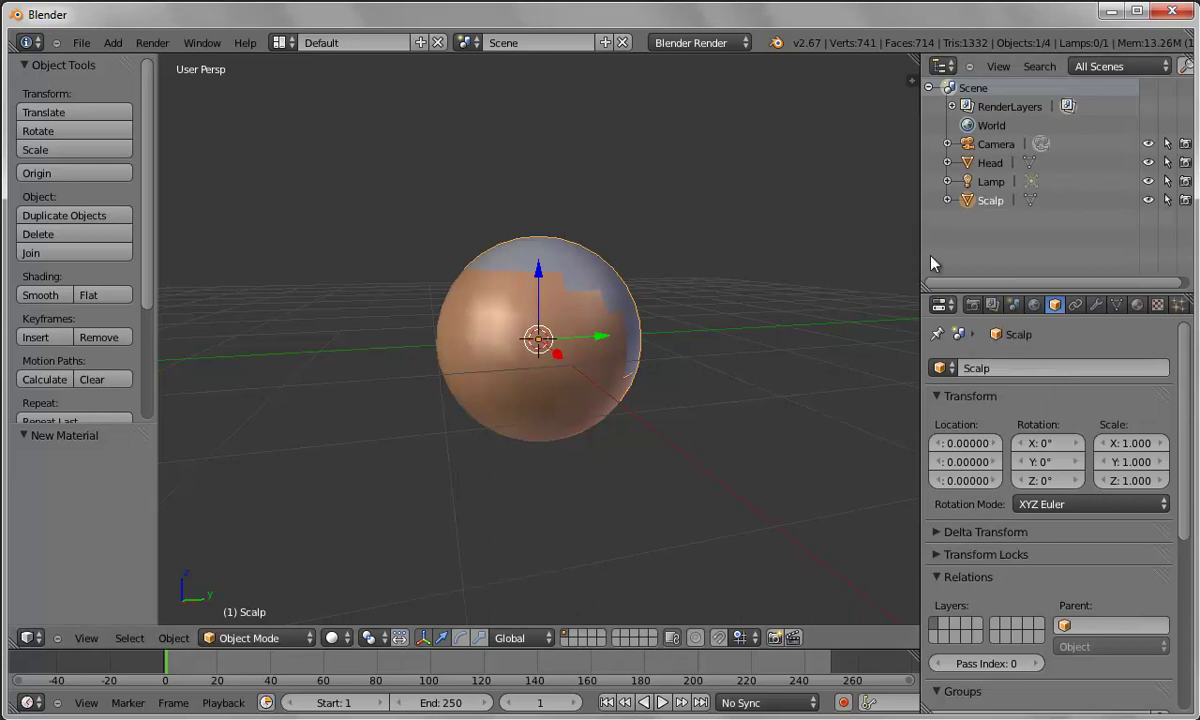
- Widen the Properties editor and add a new particle system to the Scalp object
drag(921, 256, 896, 257)
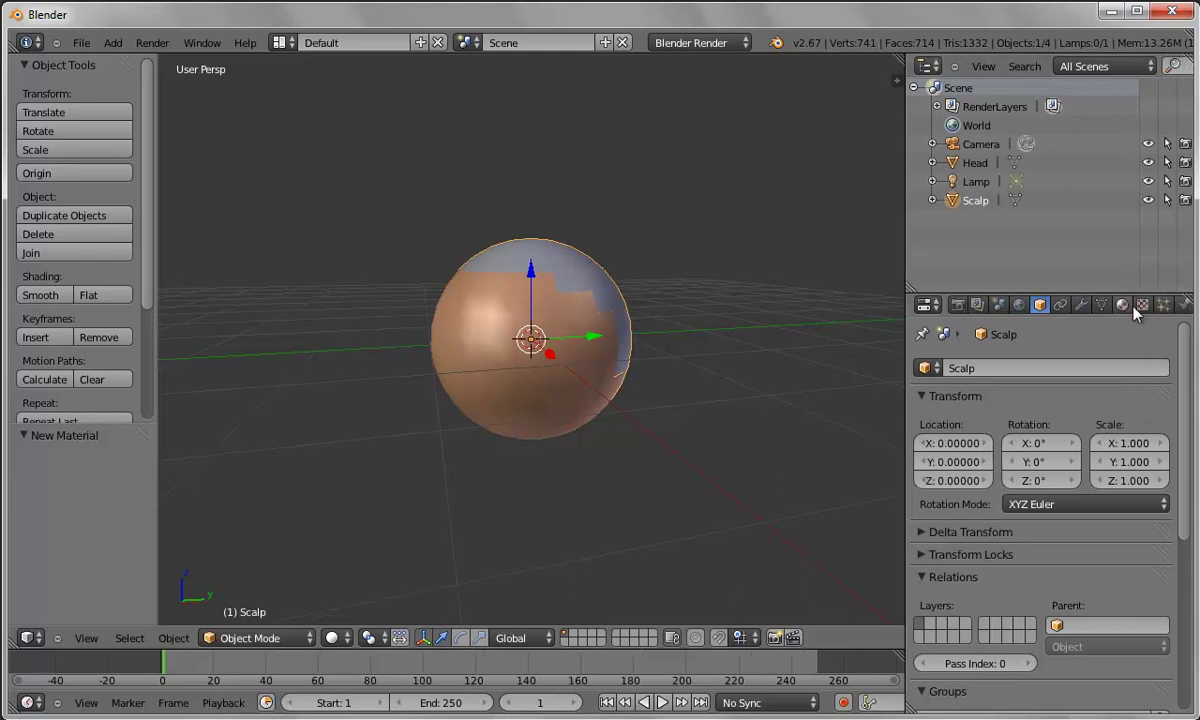
click(1163, 306)
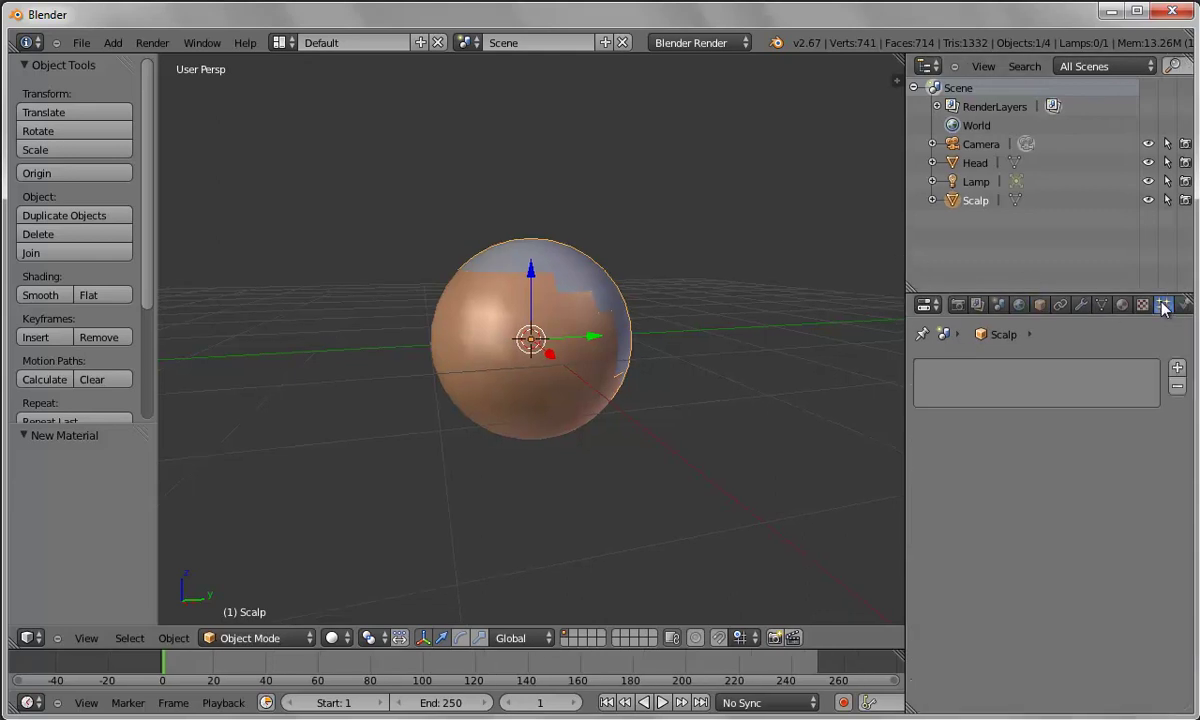
click(1160, 368)
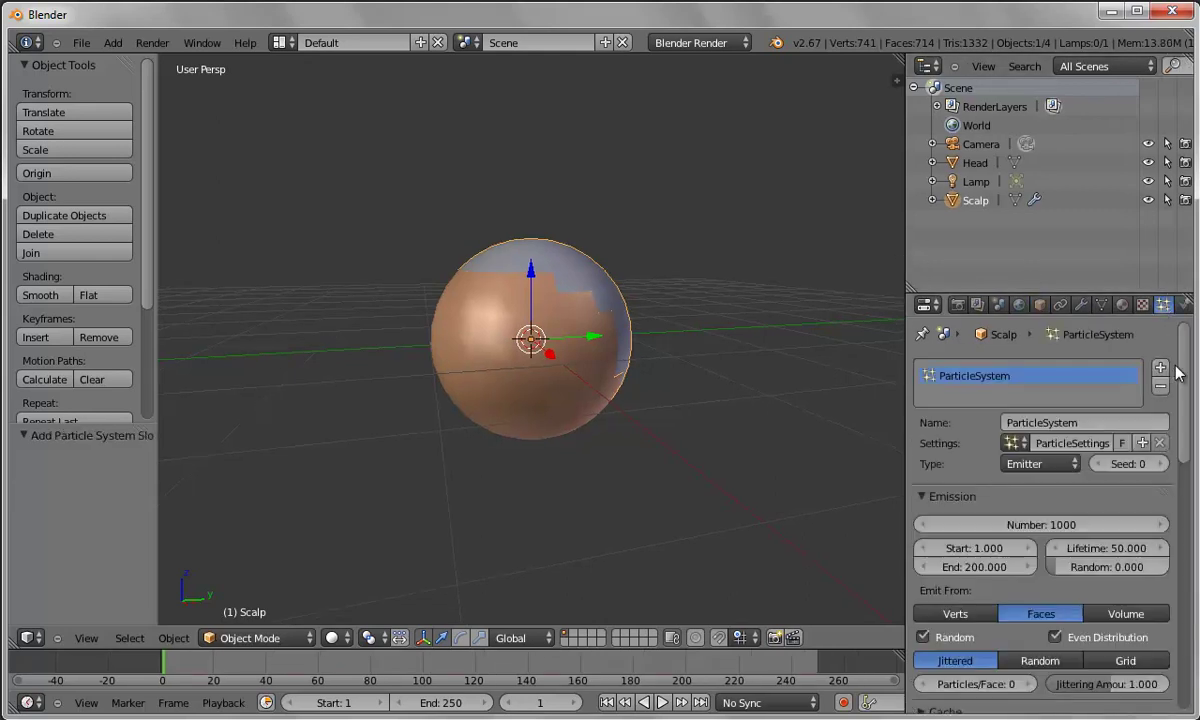
- Set the Scalp's particle system type to Hair with a hair length of 2
click(1005, 464)
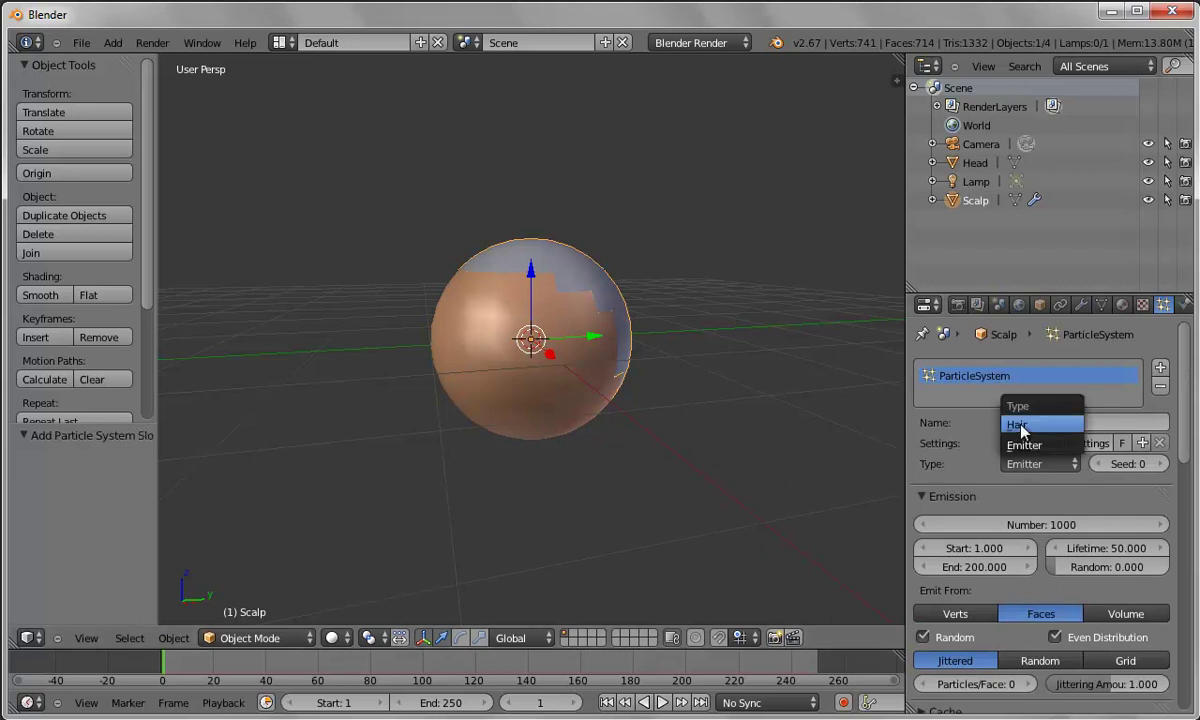
click(1015, 423)
scroll(656, 387, down, 6)
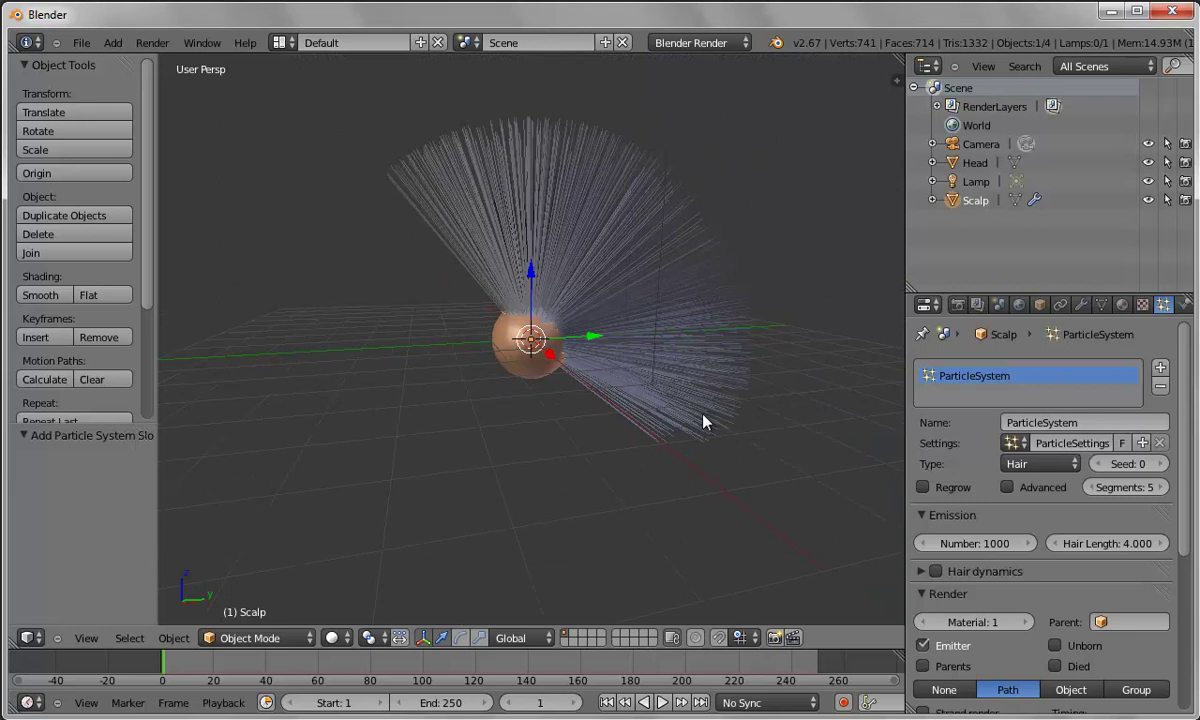
drag(1104, 543, 1110, 543)
click(1114, 545)
text(2)
key(Return)
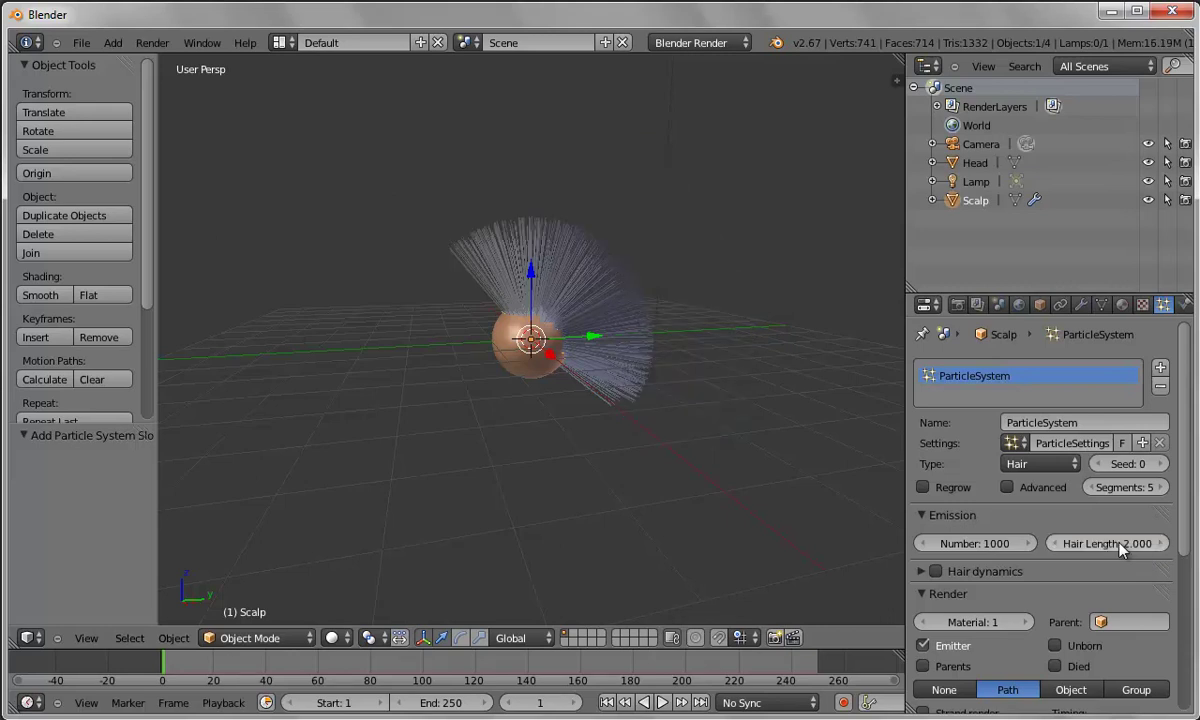
- Style the Scalp's hair in Particle Mode, using the Comb brush to sweep it back and down behind the head from several sides
middle_drag(630, 360, 678, 435)
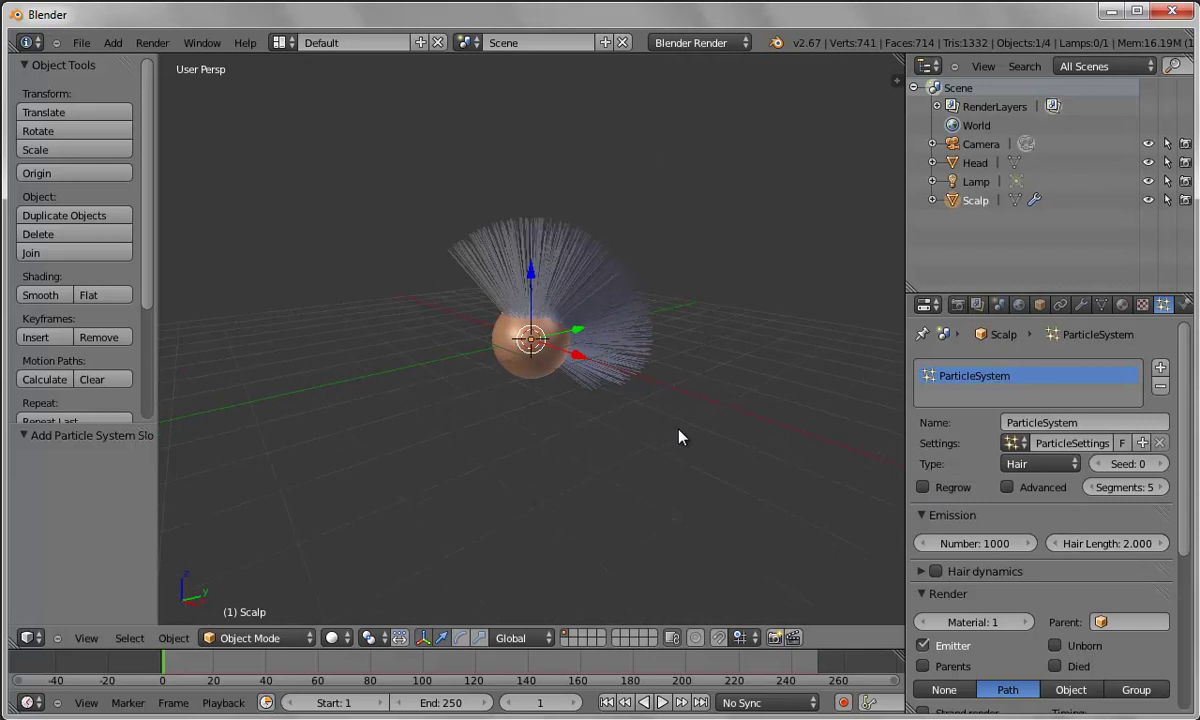
scroll(678, 436, up, 2)
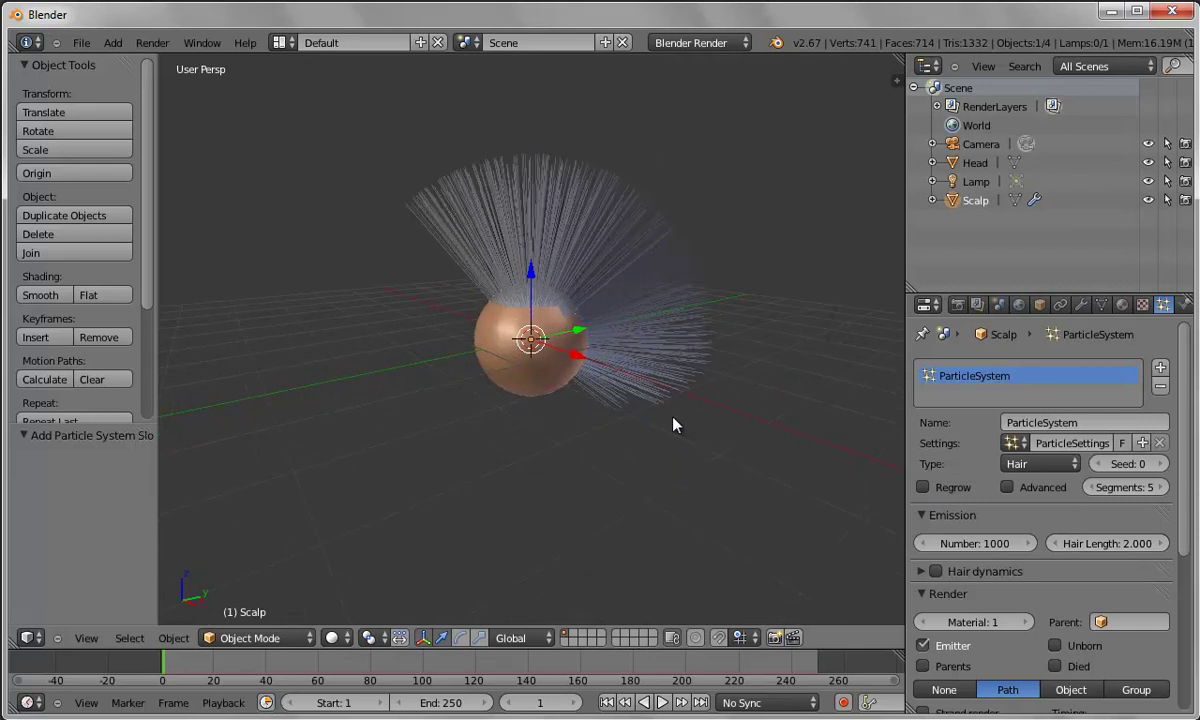
click(285, 638)
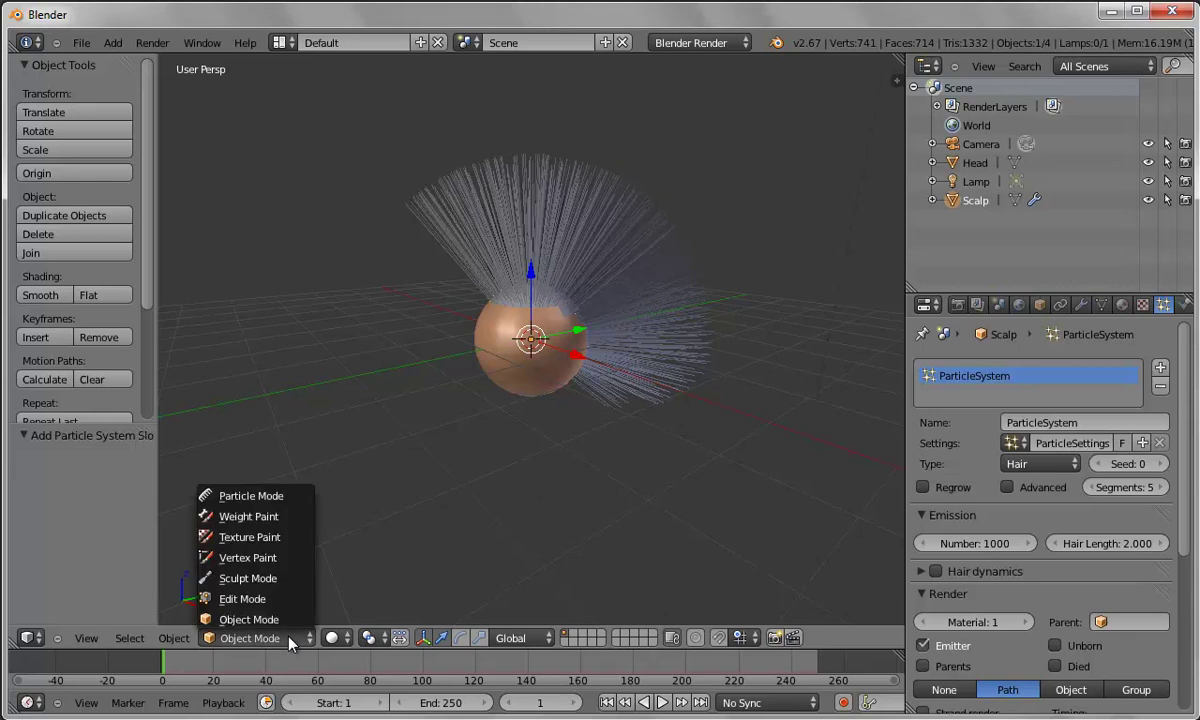
click(283, 497)
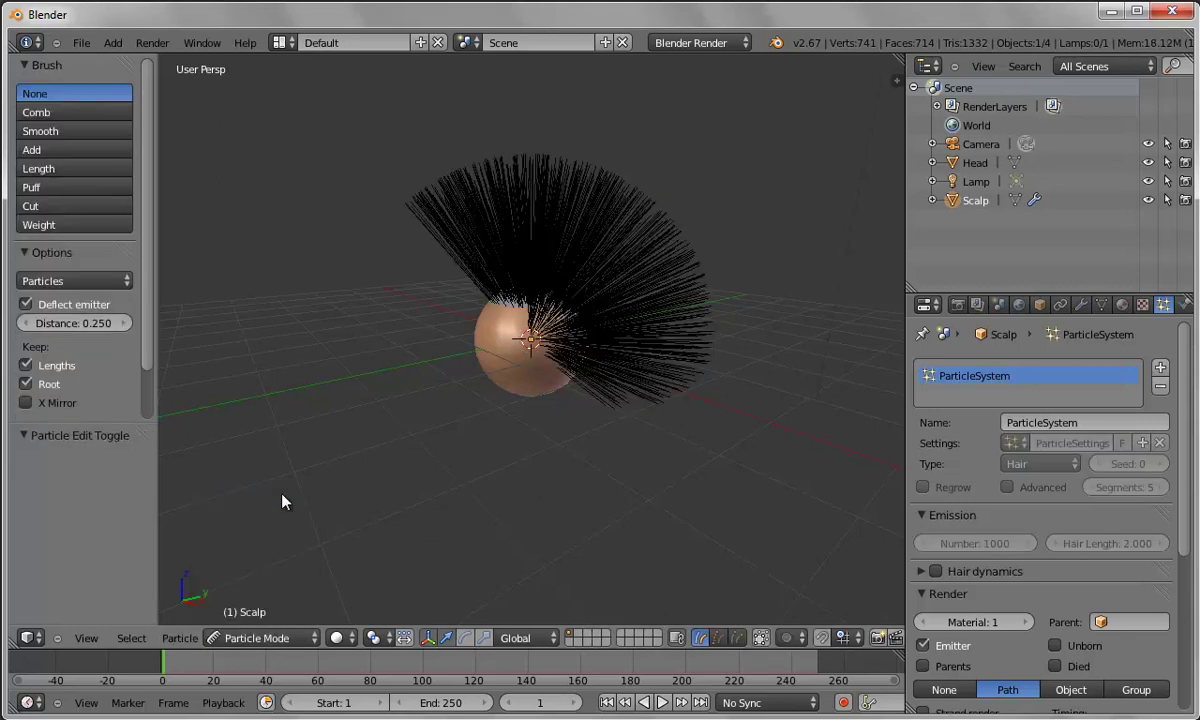
click(63, 111)
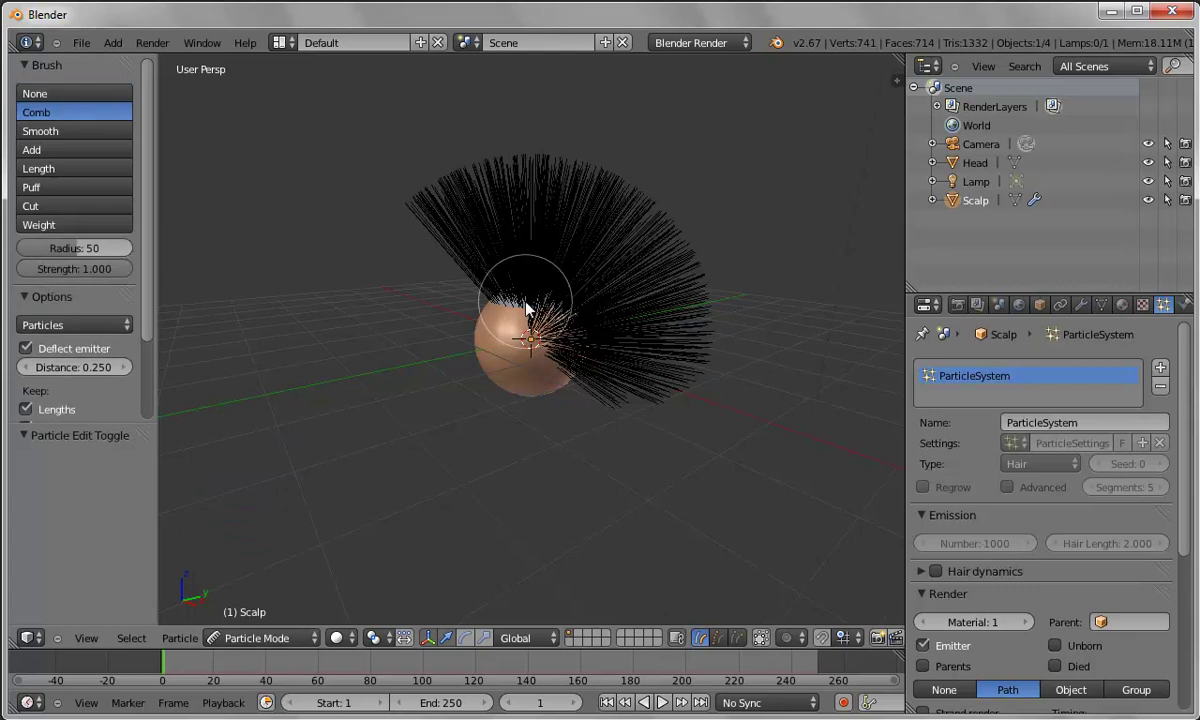
mouse_move(517, 290)
mouse_down()
mouse_move(570, 305)
mouse_move(605, 337)
mouse_move(620, 371)
mouse_move(613, 402)
mouse_up()
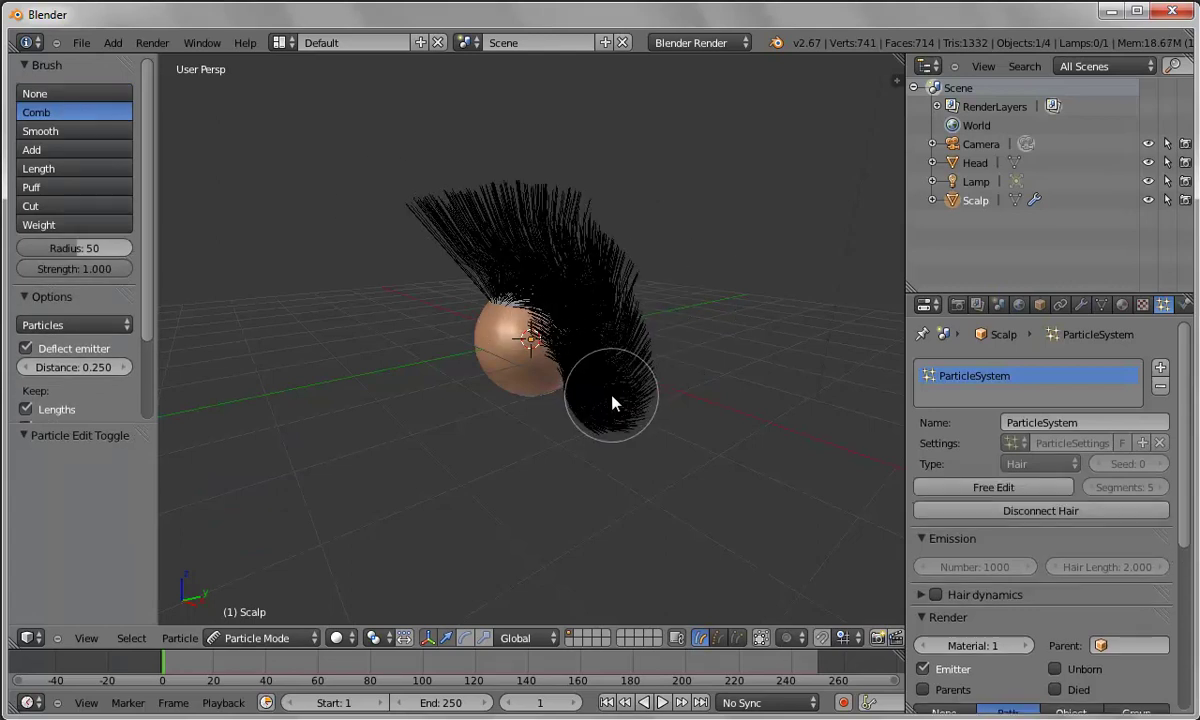
mouse_move(490, 249)
mouse_down()
mouse_move(522, 234)
mouse_move(573, 232)
mouse_up()
middle_drag(490, 477, 605, 311)
mouse_move(600, 237)
mouse_down()
mouse_move(480, 266)
mouse_move(455, 430)
mouse_move(497, 513)
mouse_move(630, 452)
mouse_up()
mouse_move(630, 452)
middle_down()
mouse_move(897, 401)
mouse_move(593, 272)
middle_up()
mouse_move(593, 272)
mouse_down()
mouse_move(556, 285)
mouse_move(591, 338)
mouse_move(616, 440)
mouse_move(613, 485)
mouse_up()
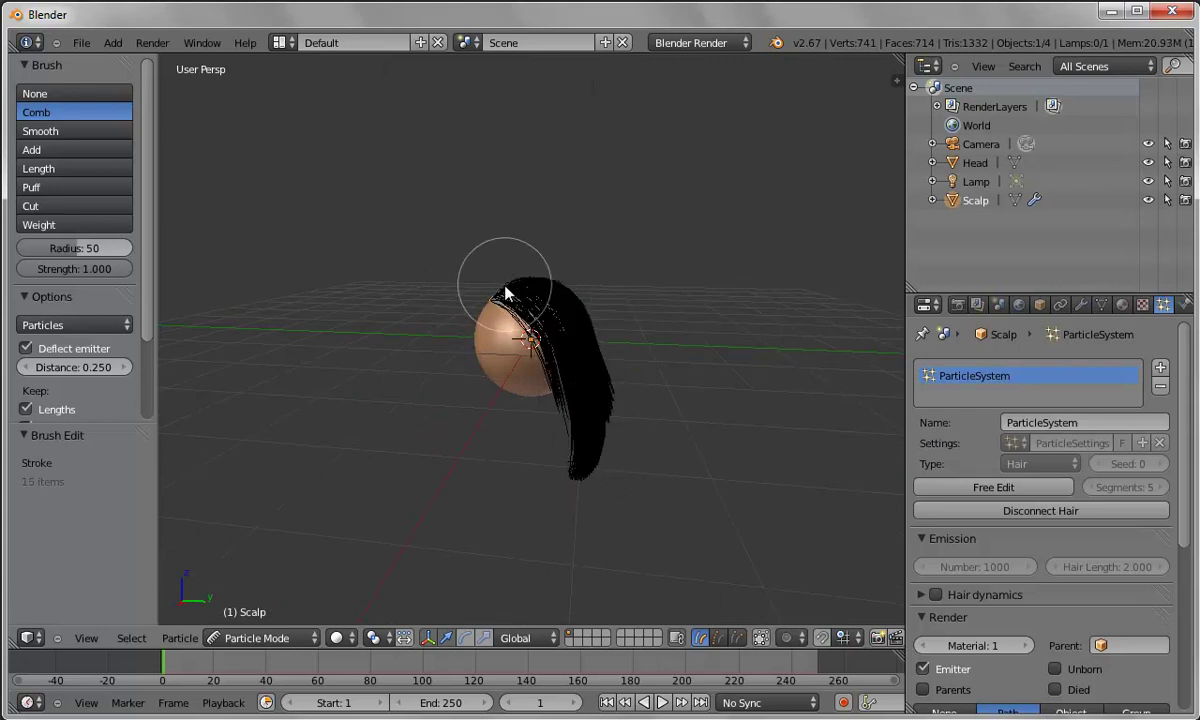
mouse_move(490, 276)
mouse_down()
mouse_move(581, 384)
mouse_move(588, 427)
mouse_up()
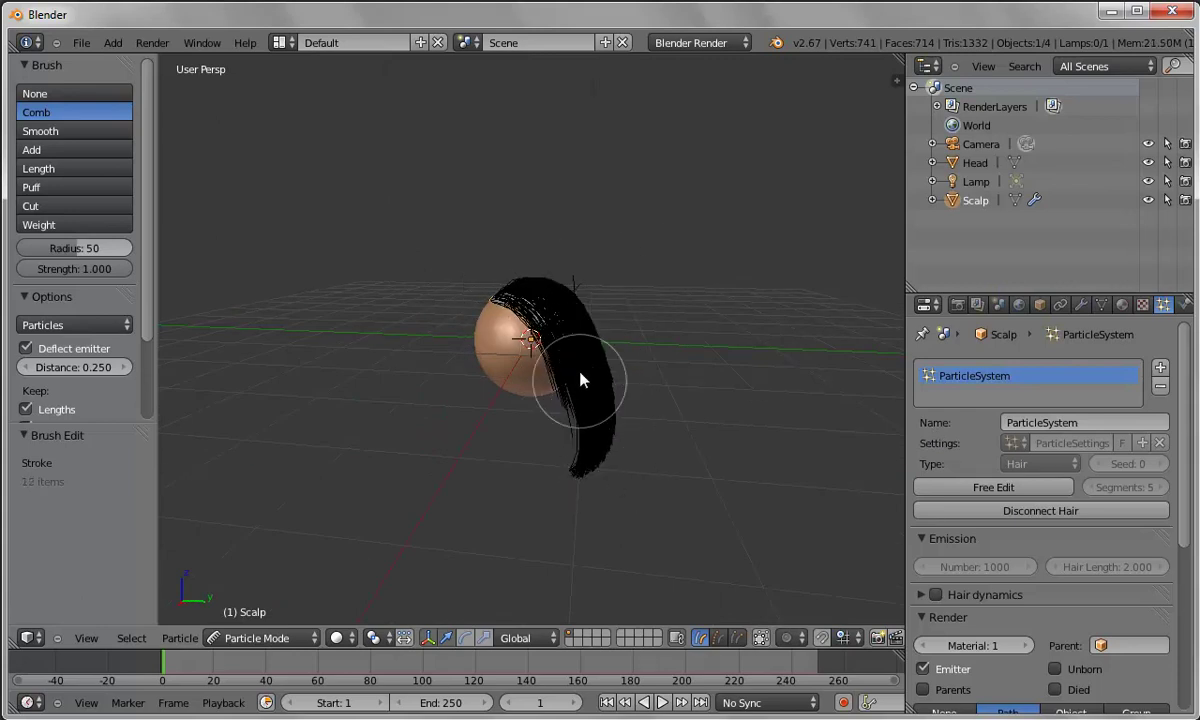
mouse_move(555, 295)
mouse_down()
mouse_move(589, 292)
mouse_move(621, 326)
mouse_move(609, 401)
mouse_up()
- Render the image to check the combed hair and return to the 3D view
mouse_move(635, 407)
middle_down()
mouse_move(718, 375)
mouse_move(892, 356)
mouse_move(822, 364)
mouse_move(546, 338)
mouse_move(257, 335)
middle_up()
click(152, 42)
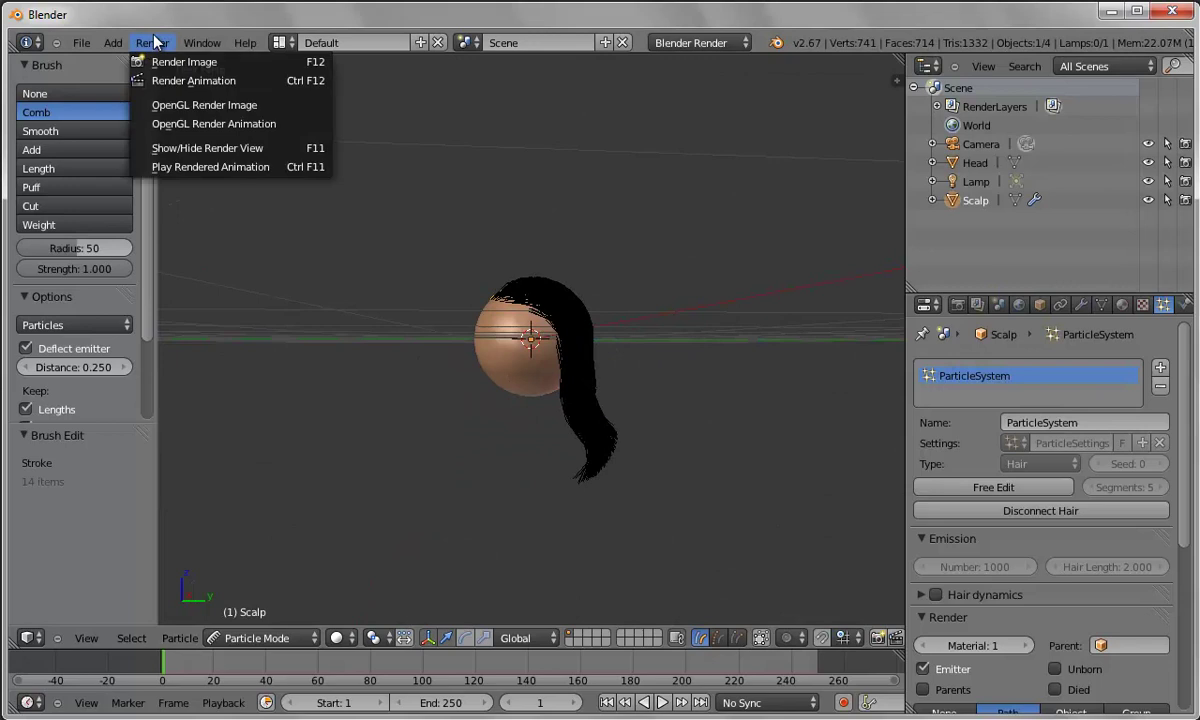
click(160, 60)
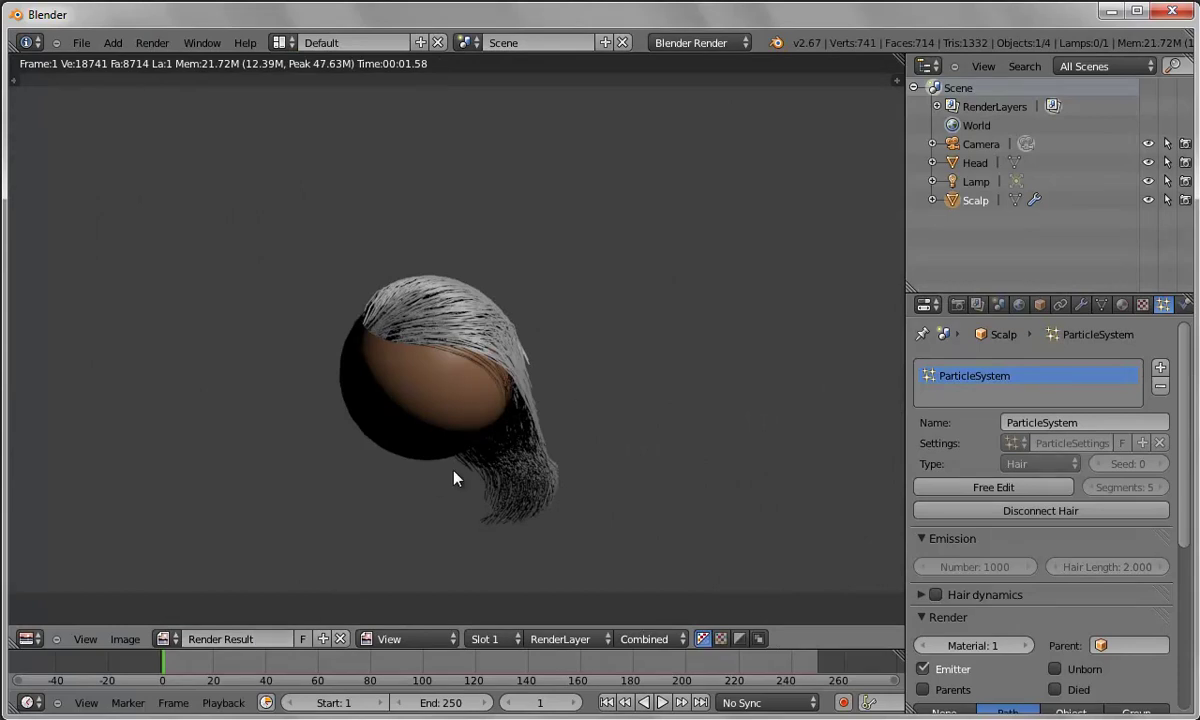
key(Escape)
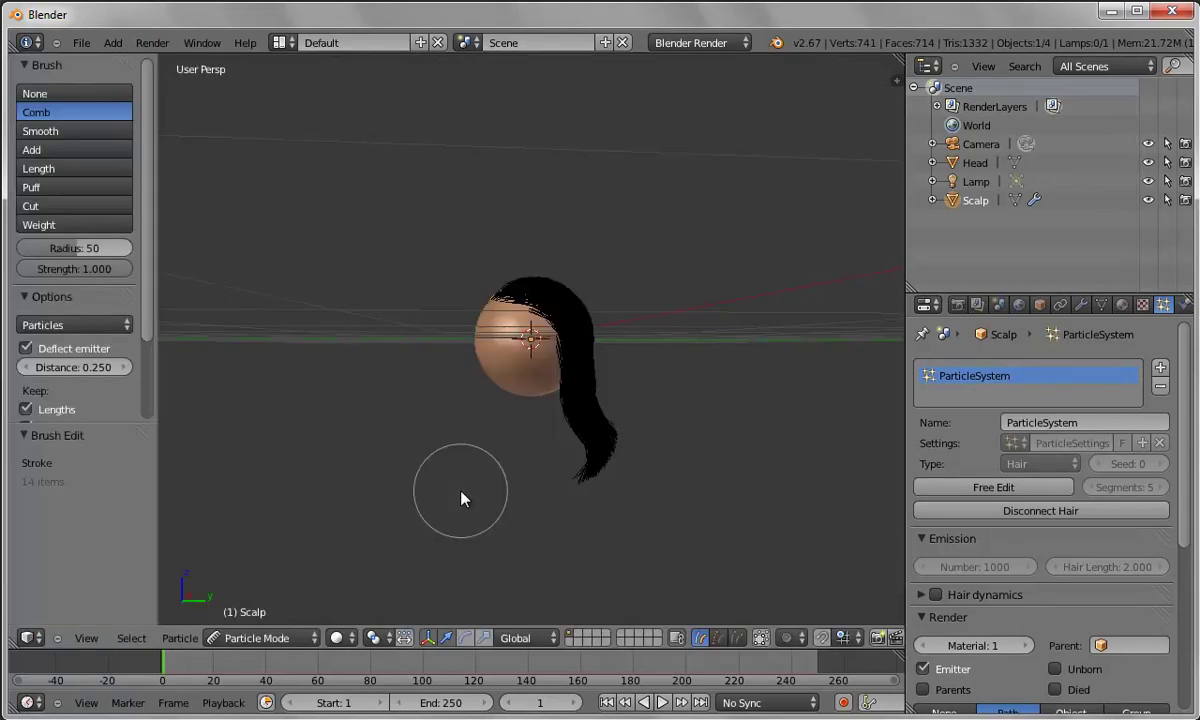
- Return the Scalp to Object Mode and add a new material to it
click(265, 642)
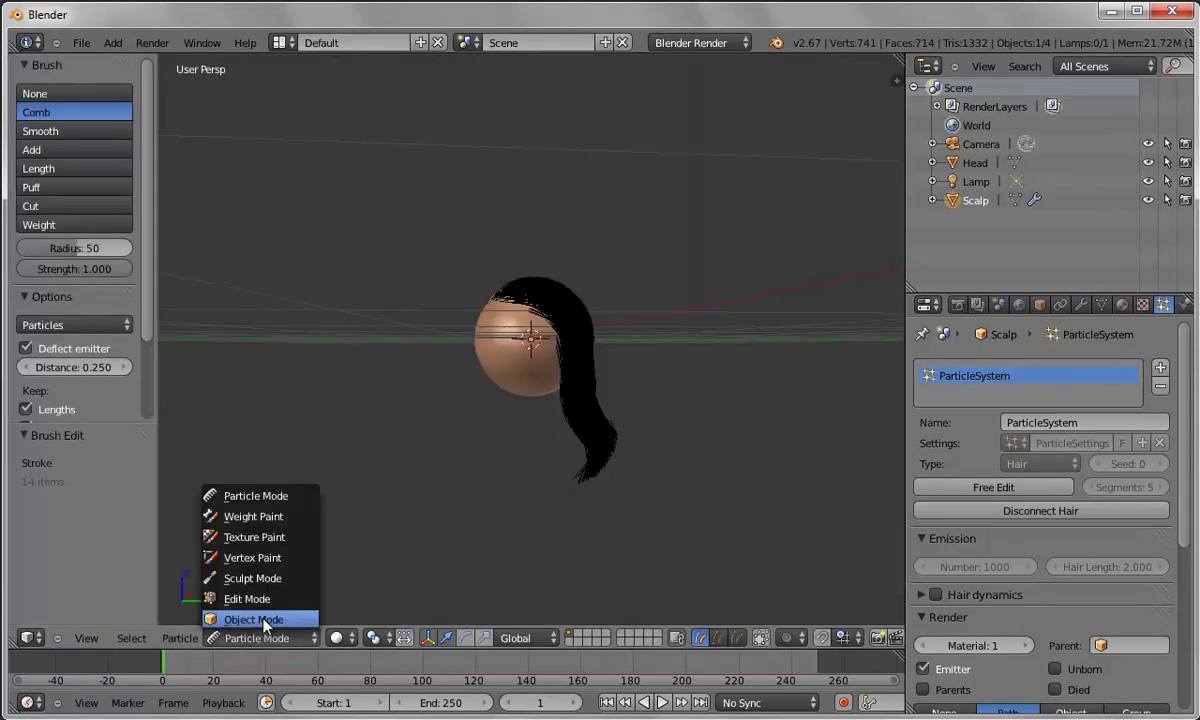
click(262, 618)
middle_drag(487, 491, 563, 519)
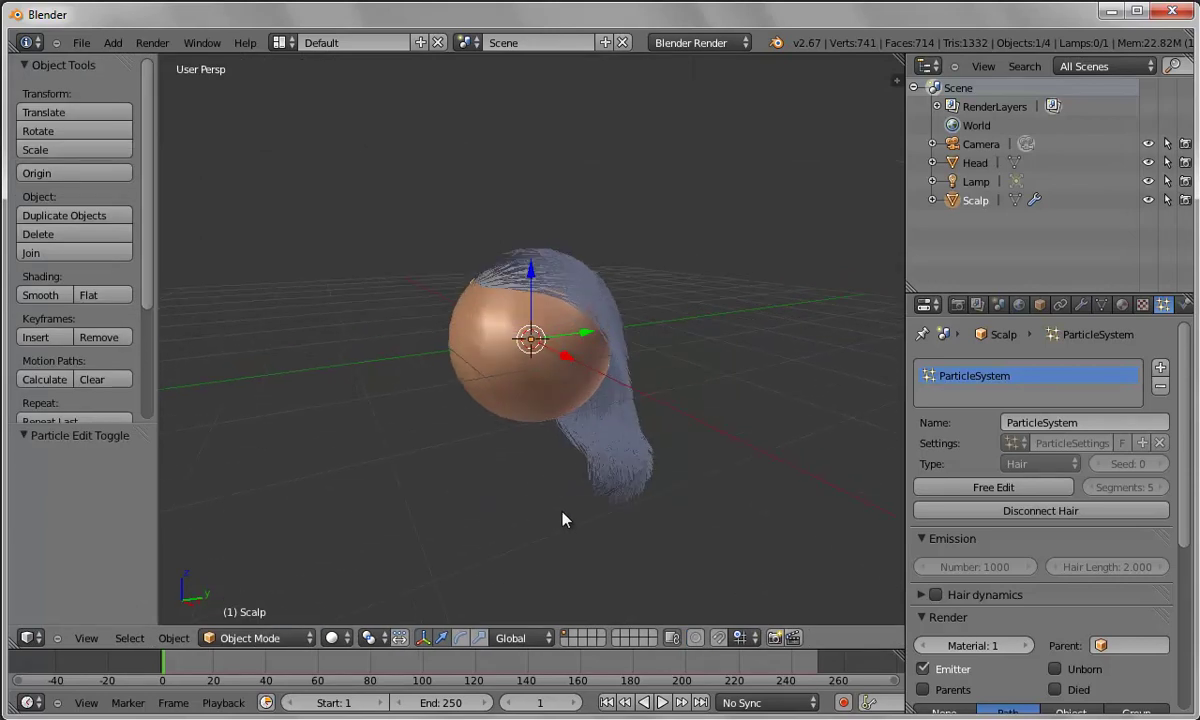
click(1122, 305)
click(991, 428)
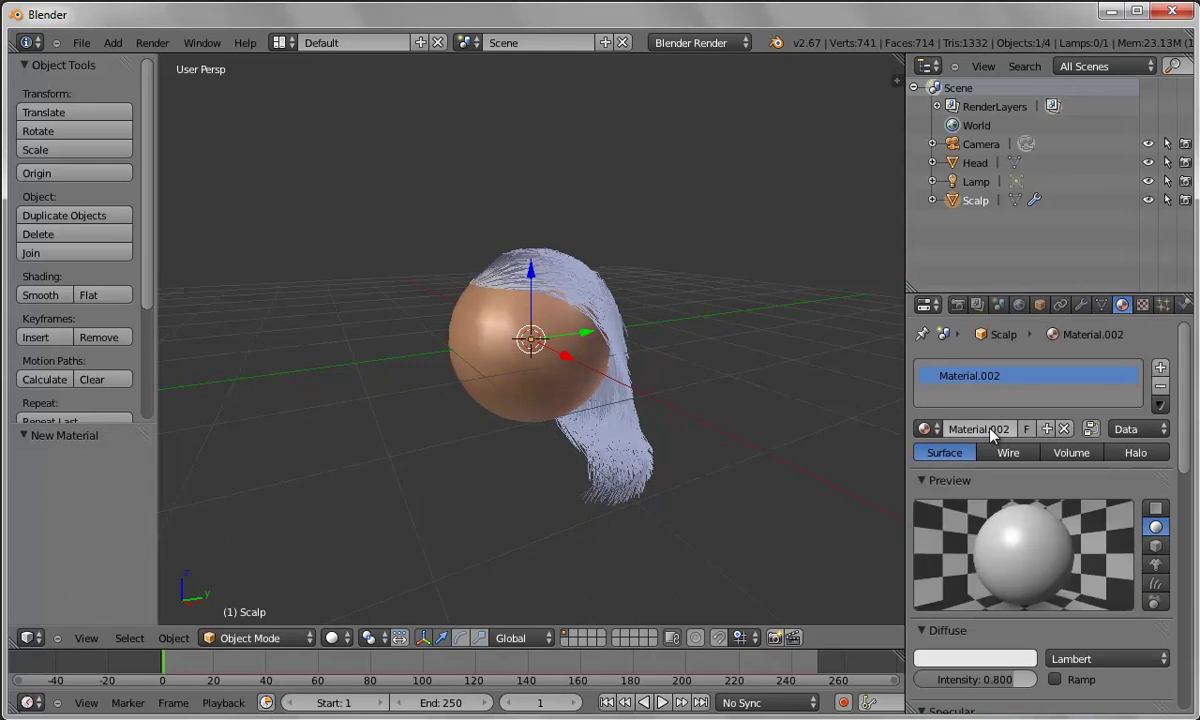
- Set the Scalp material's diffuse colour to a very dark brown
click(986, 659)
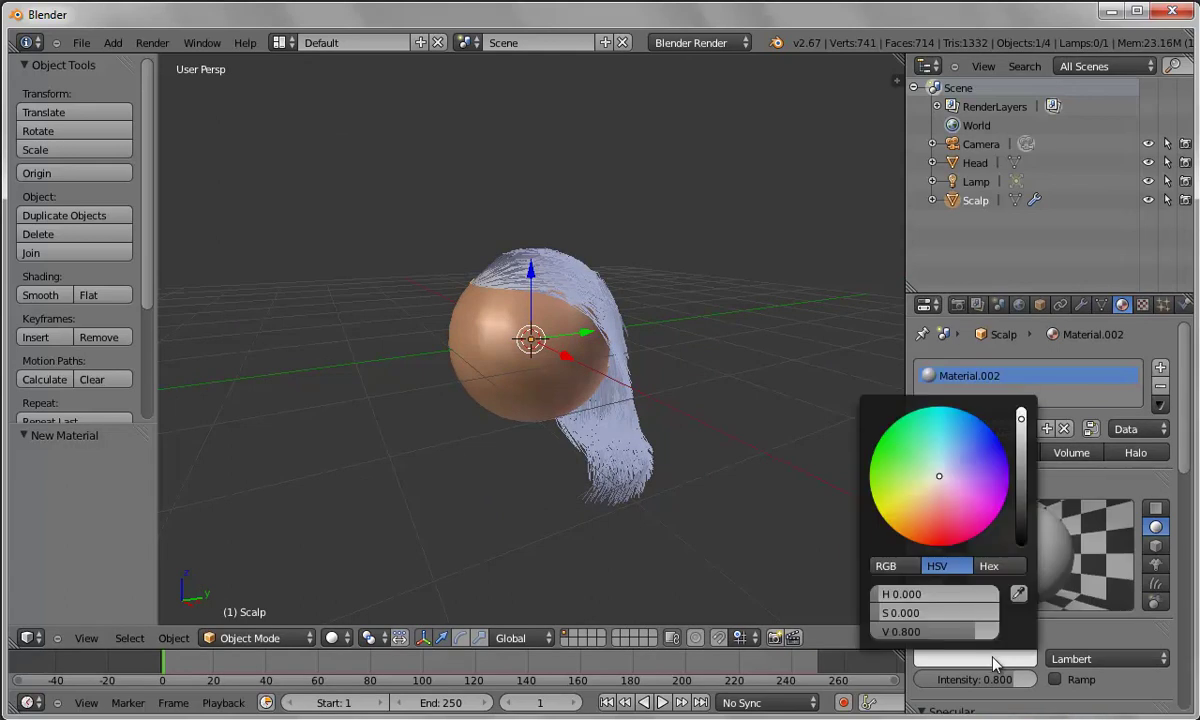
click(921, 538)
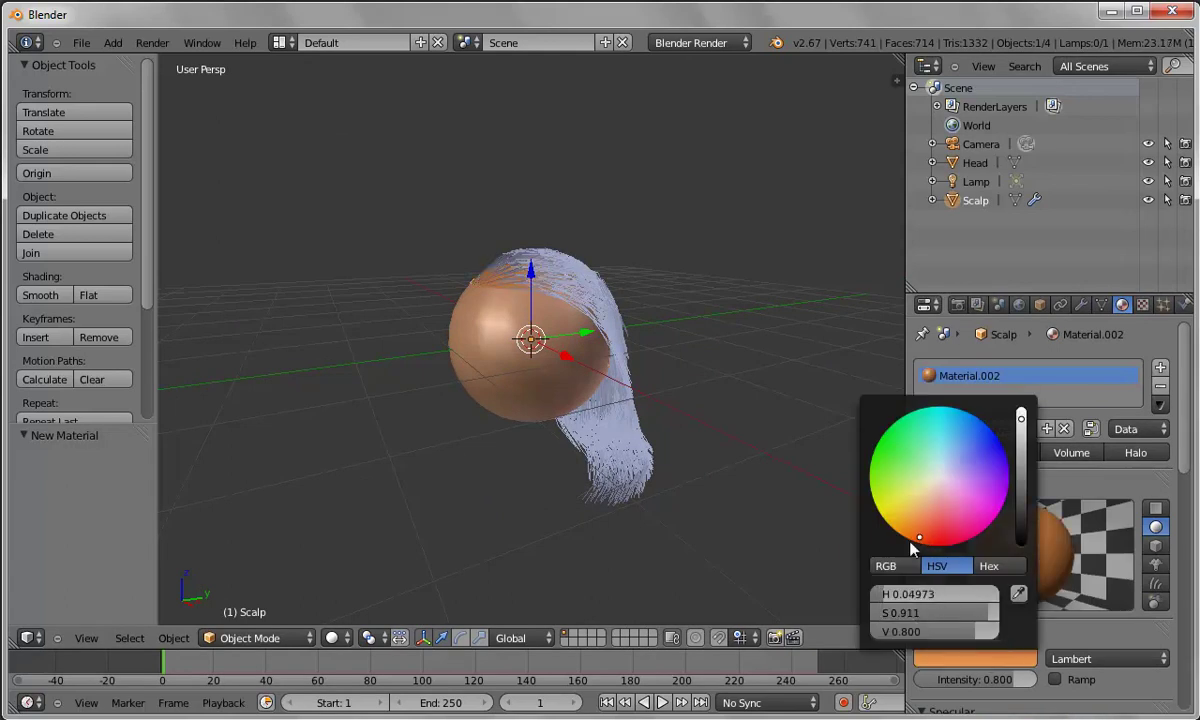
drag(982, 632, 892, 634)
click(886, 596)
text(0.104)
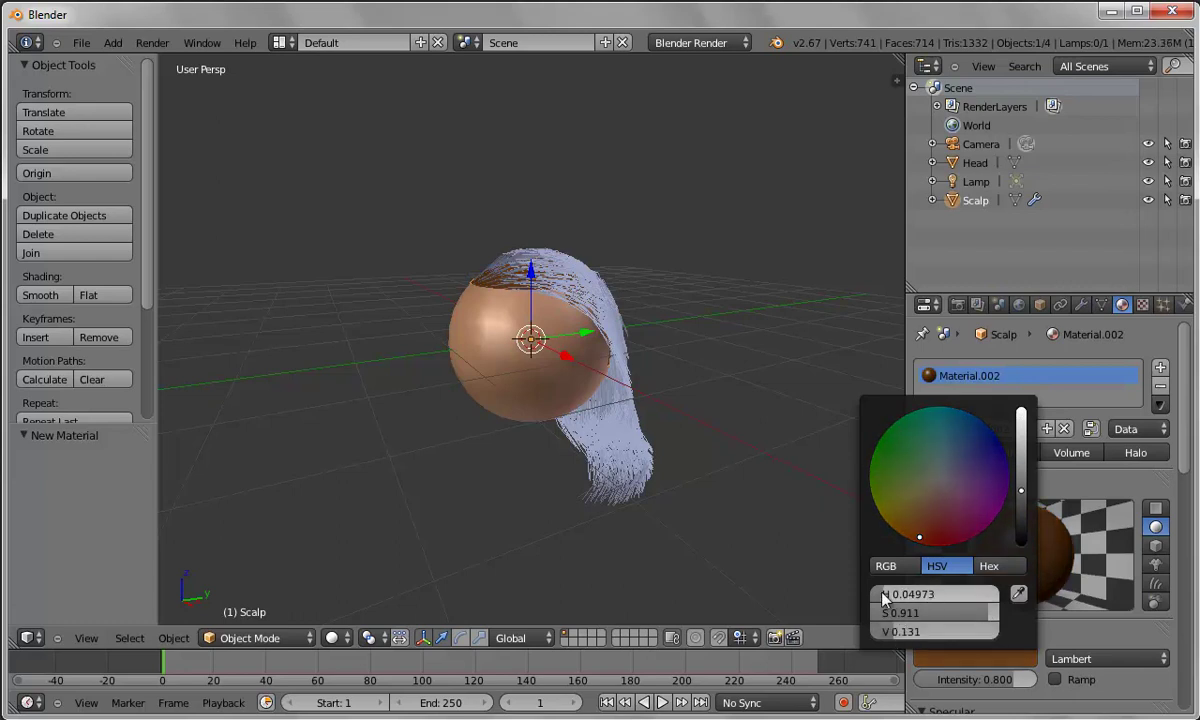
key(Return)
drag(886, 597, 912, 602)
drag(987, 622, 876, 638)
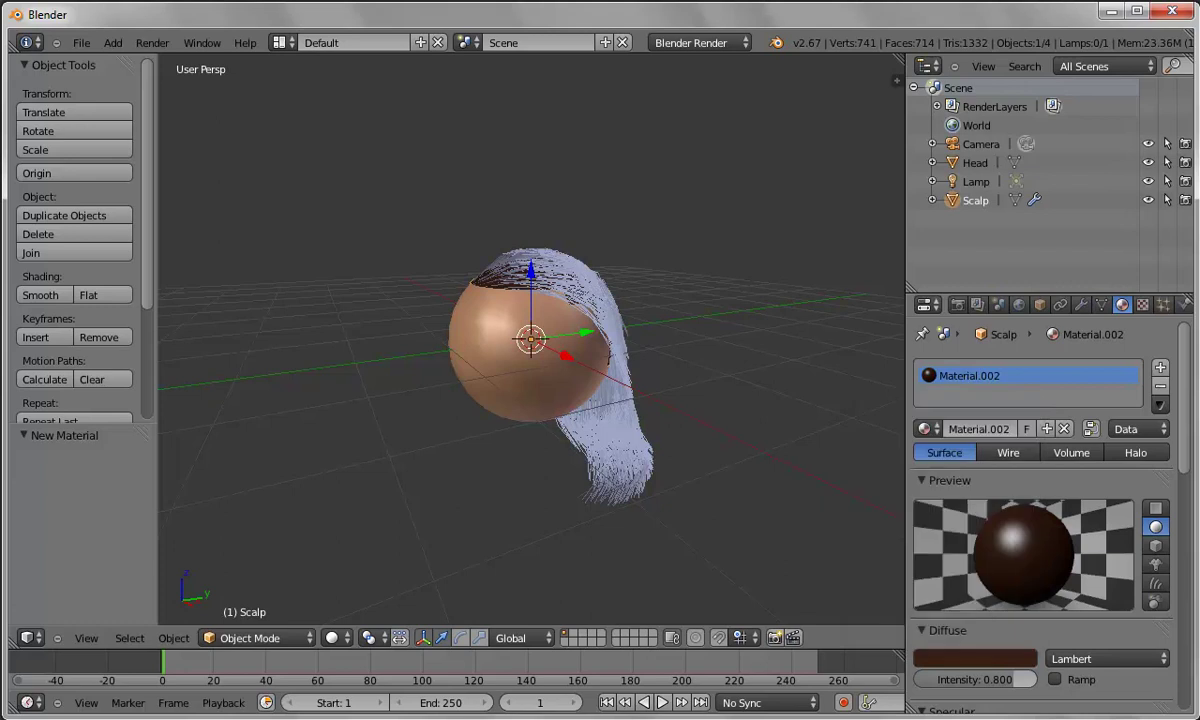
- Set the Scalp material's specular colour to a pale peach and render the image
scroll(1186, 453, down, 3)
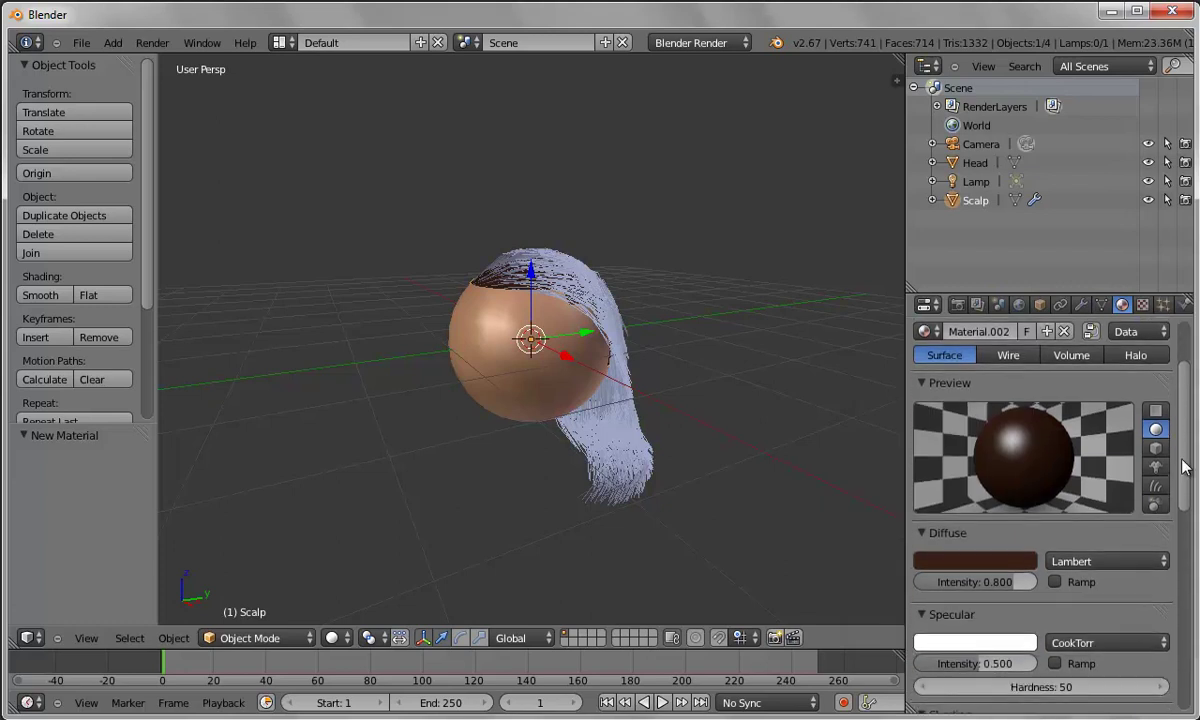
click(982, 645)
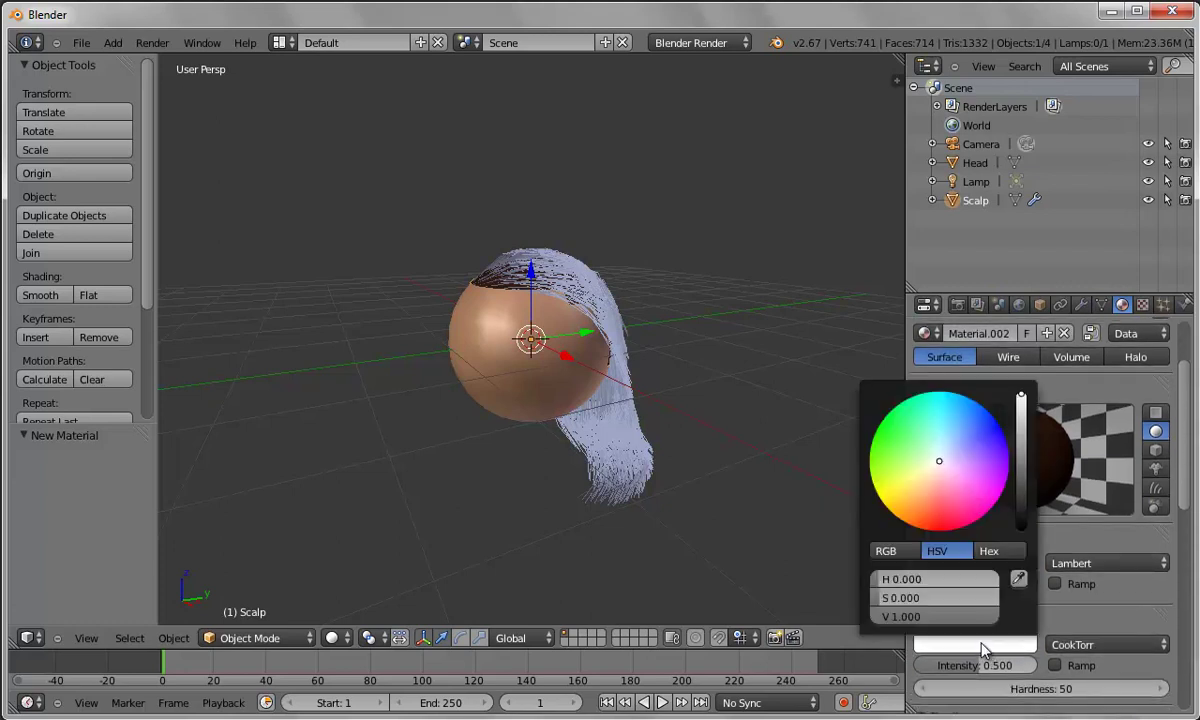
click(909, 516)
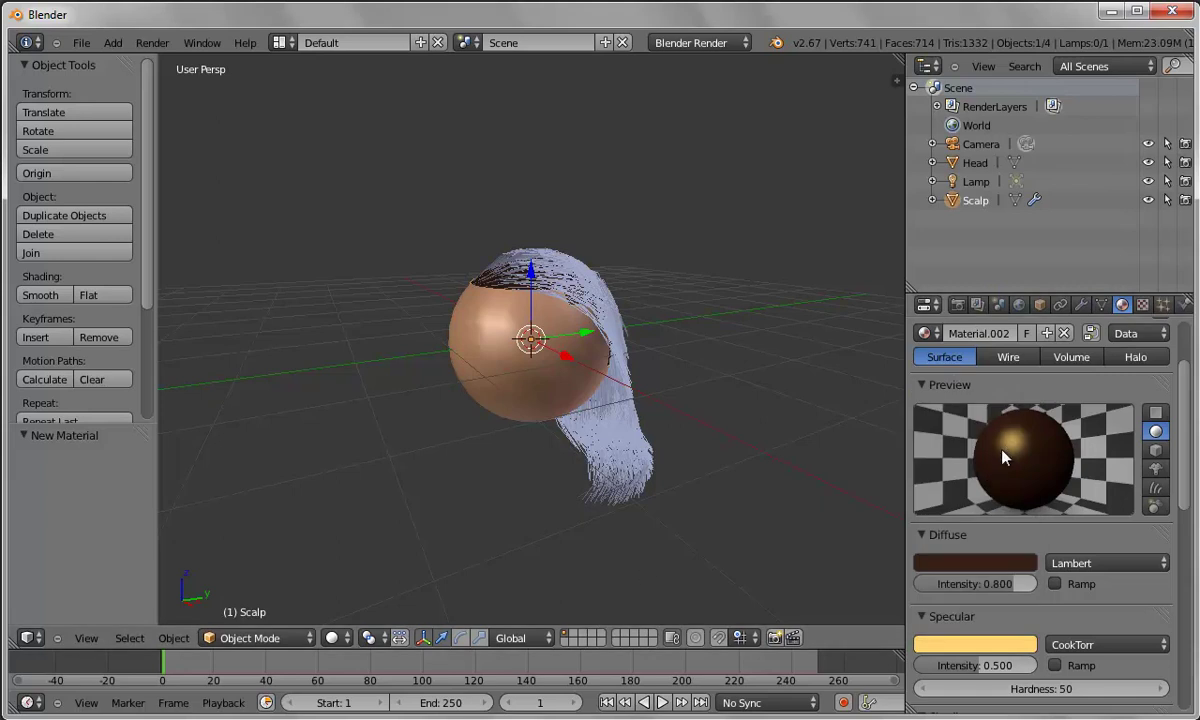
click(992, 645)
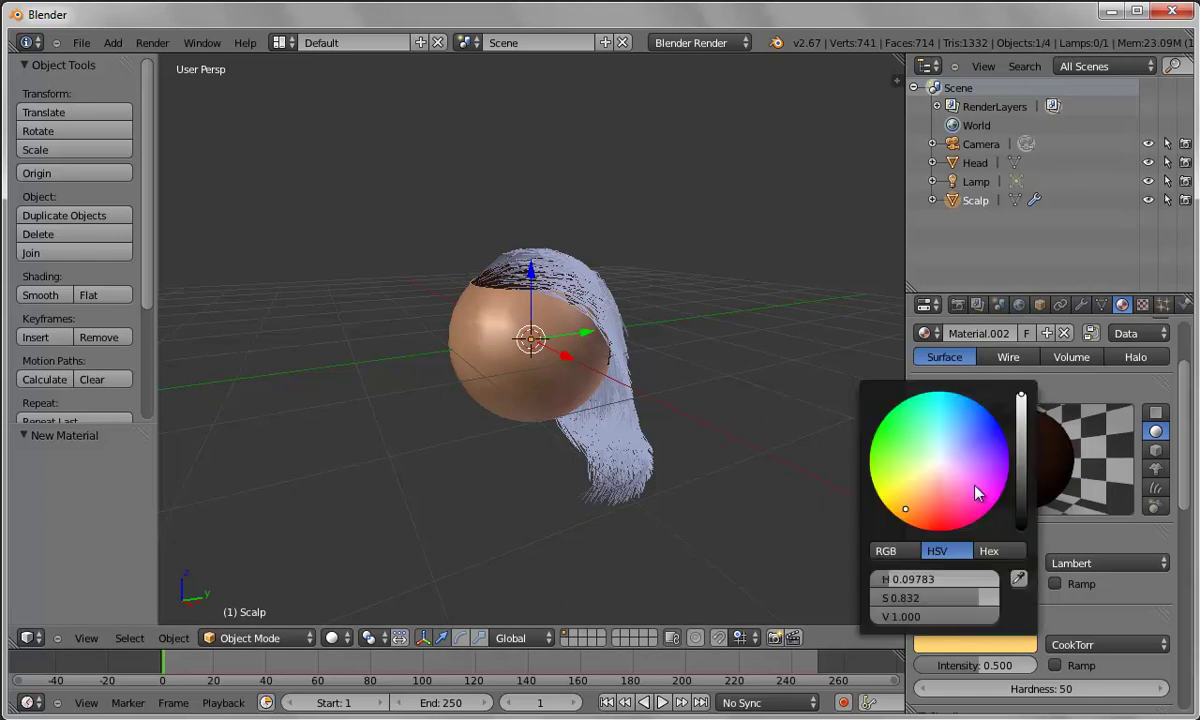
click(918, 518)
mouse_move(981, 603)
mouse_down()
mouse_move(941, 603)
mouse_move(953, 602)
mouse_up()
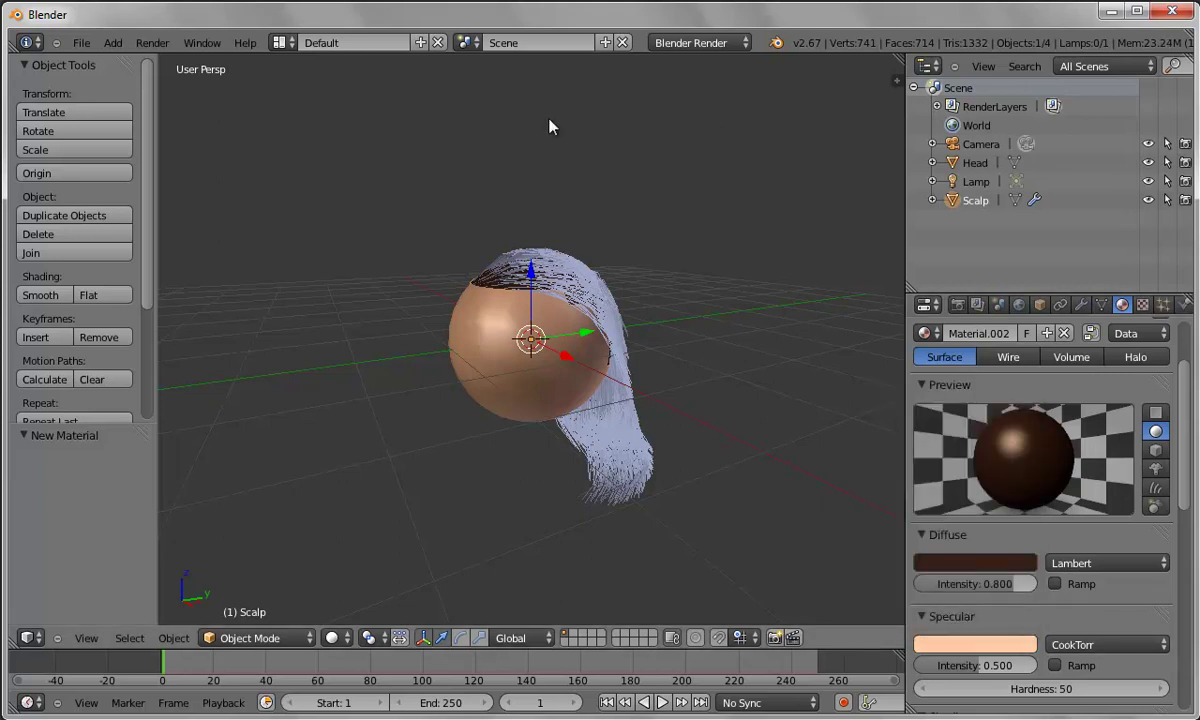
click(152, 42)
click(168, 55)
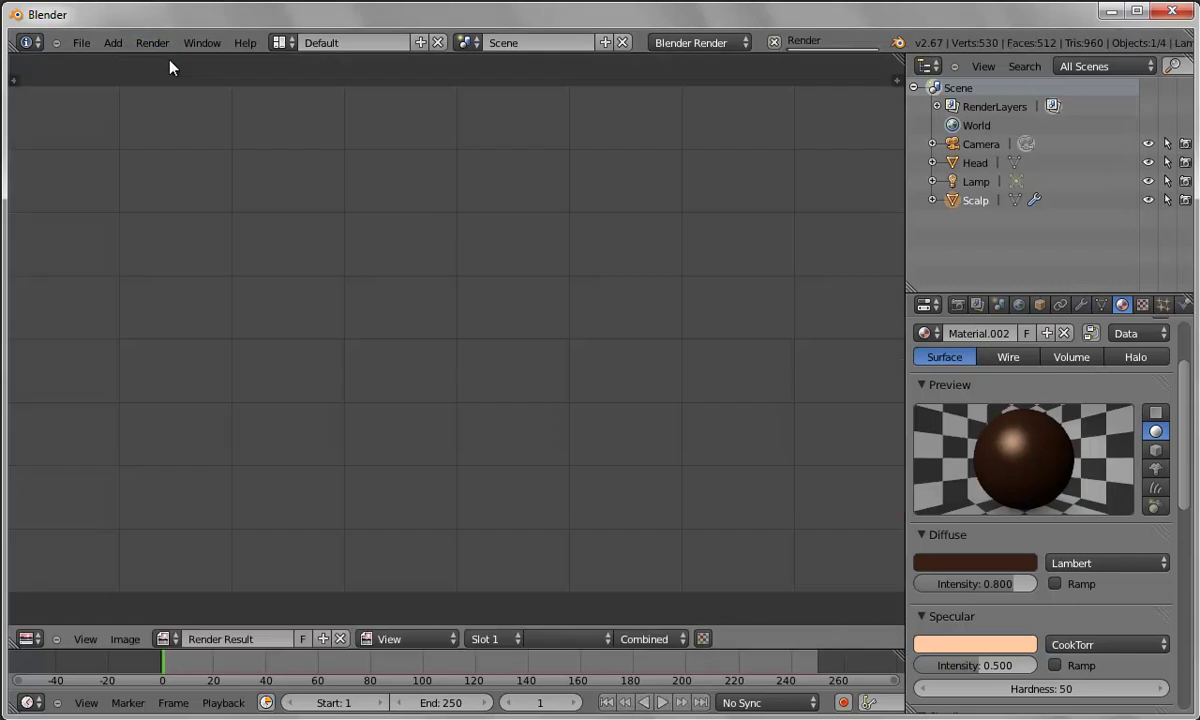
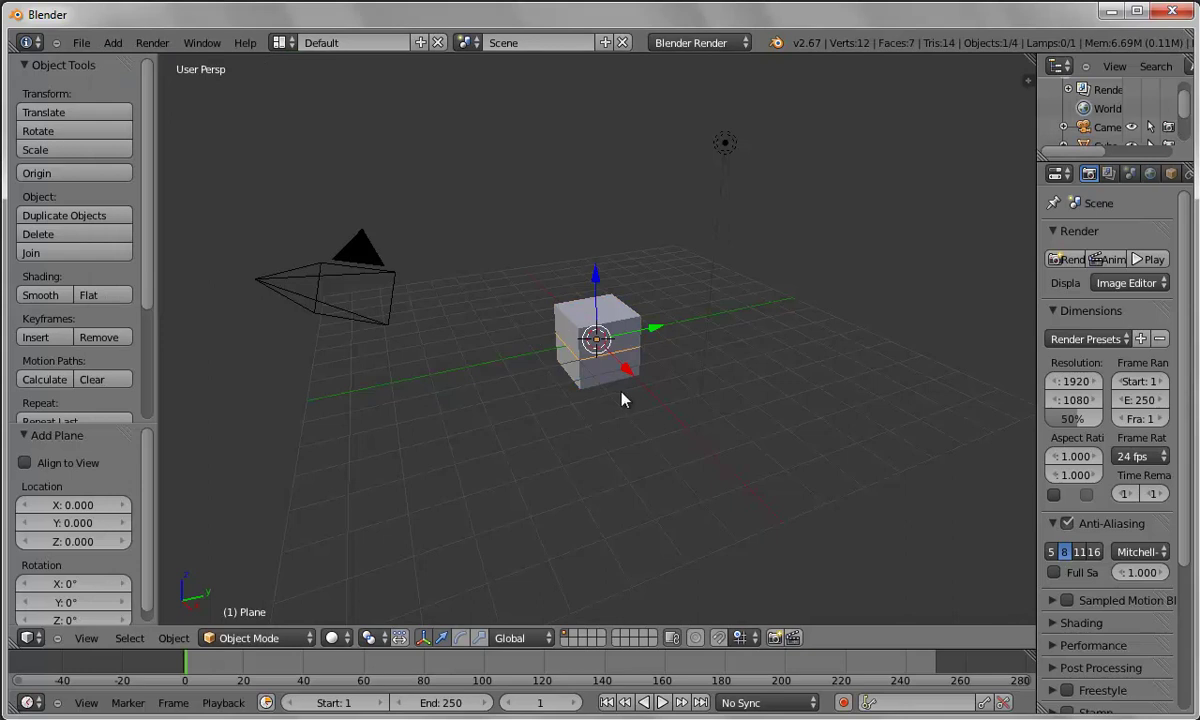
- Scale the plane up by a factor of about 3.63 and raise it about 2.17 units along Z above the cube
key(s)
click(866, 447)
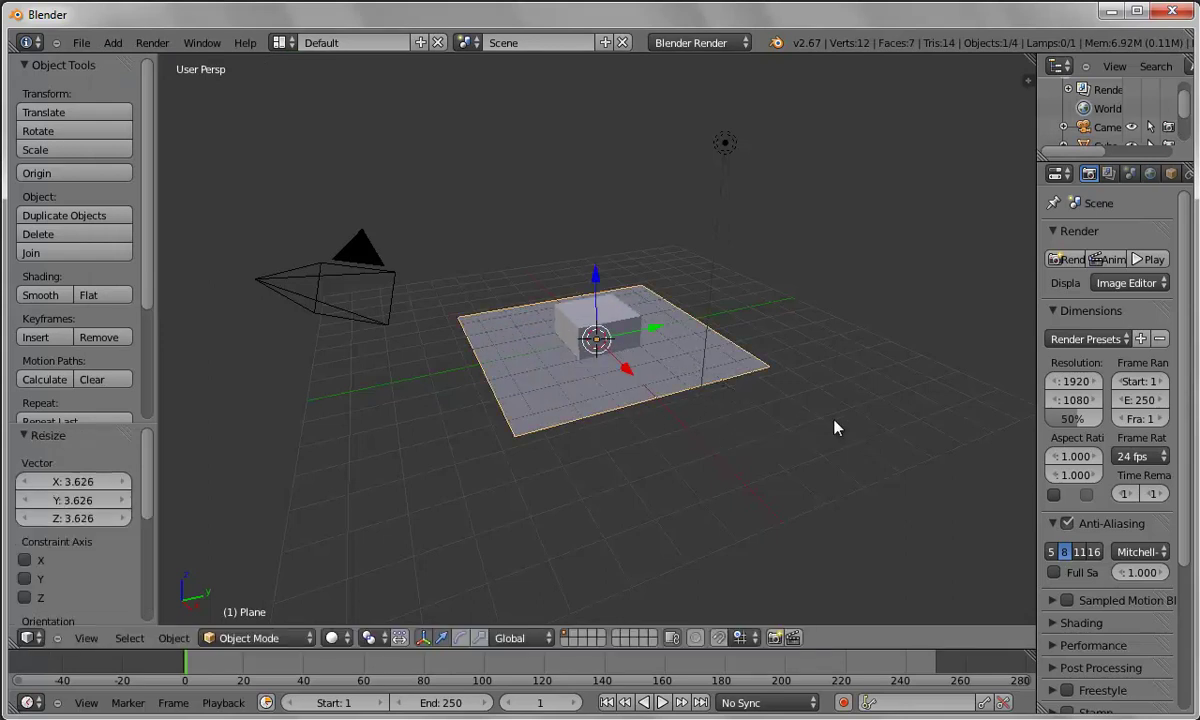
drag(597, 276, 597, 248)
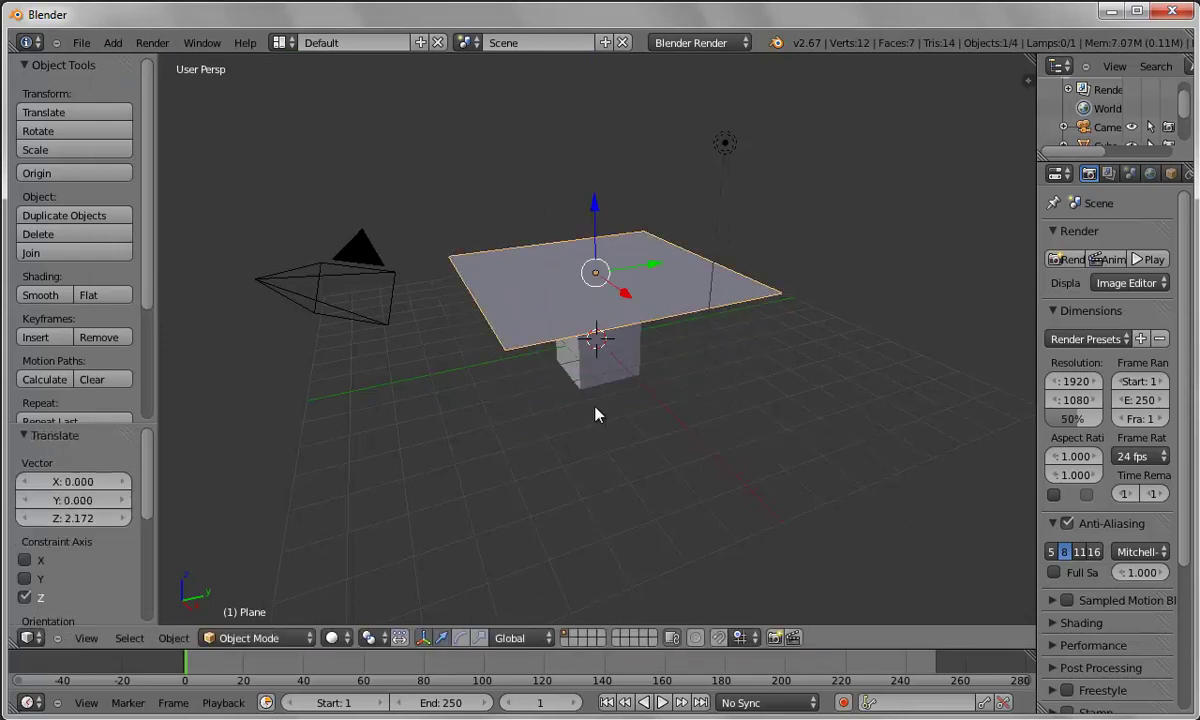
- Widen the Properties editor and enable Collision physics on the cube beneath the plane
middle_drag(627, 413, 670, 408)
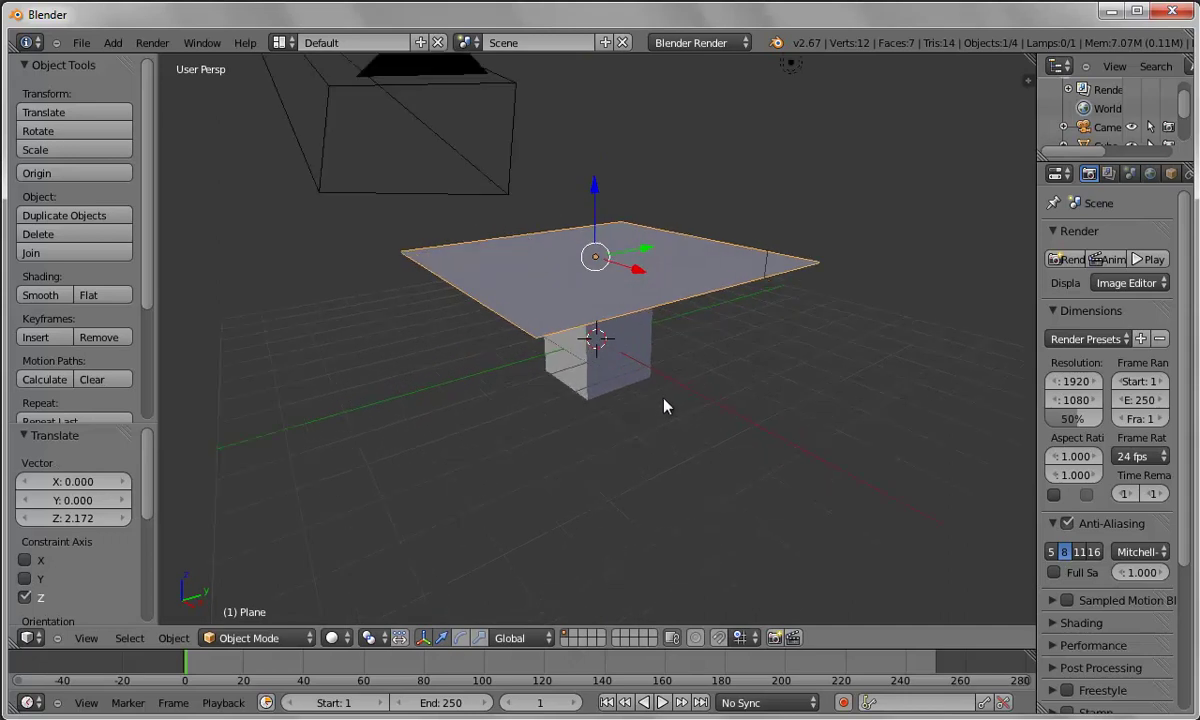
scroll(662, 406, up, 1)
right_click(621, 368)
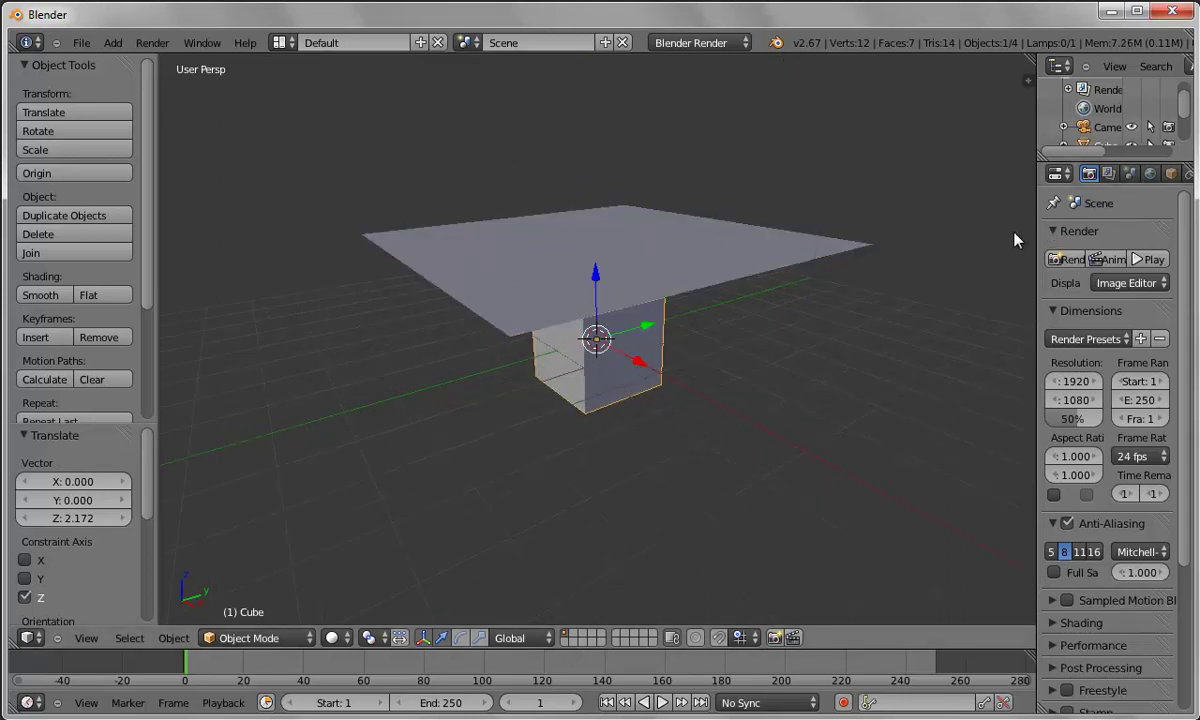
drag(1039, 228, 880, 222)
click(1155, 173)
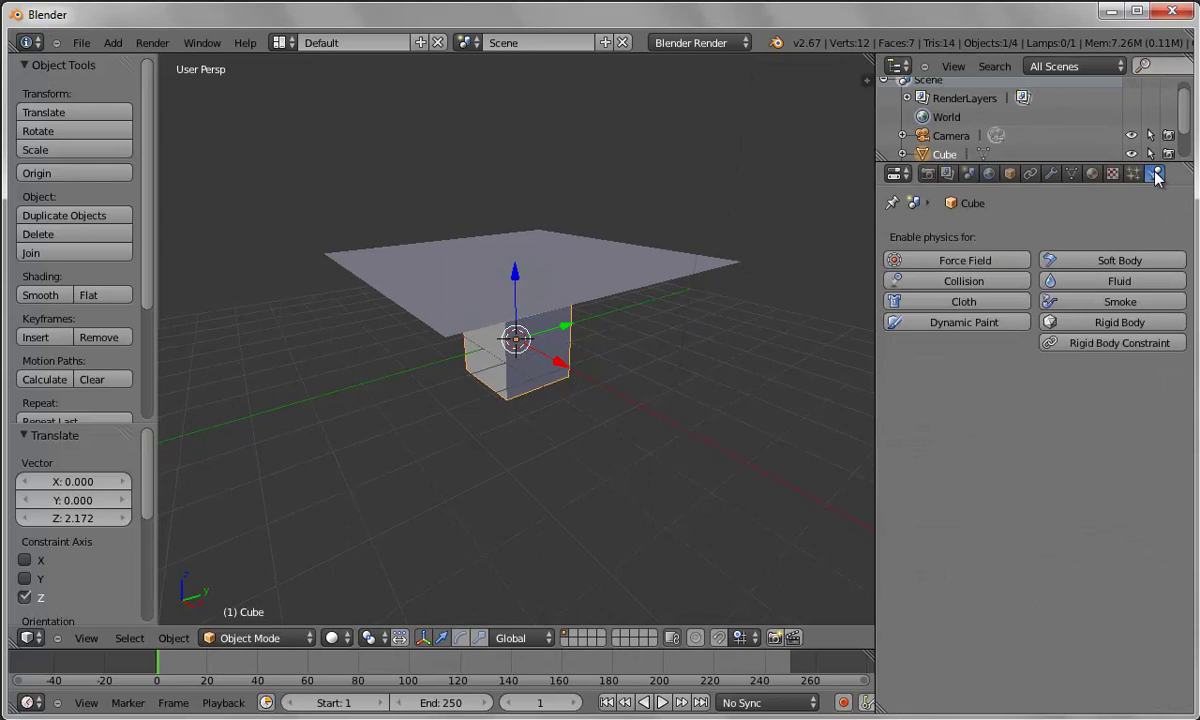
click(977, 284)
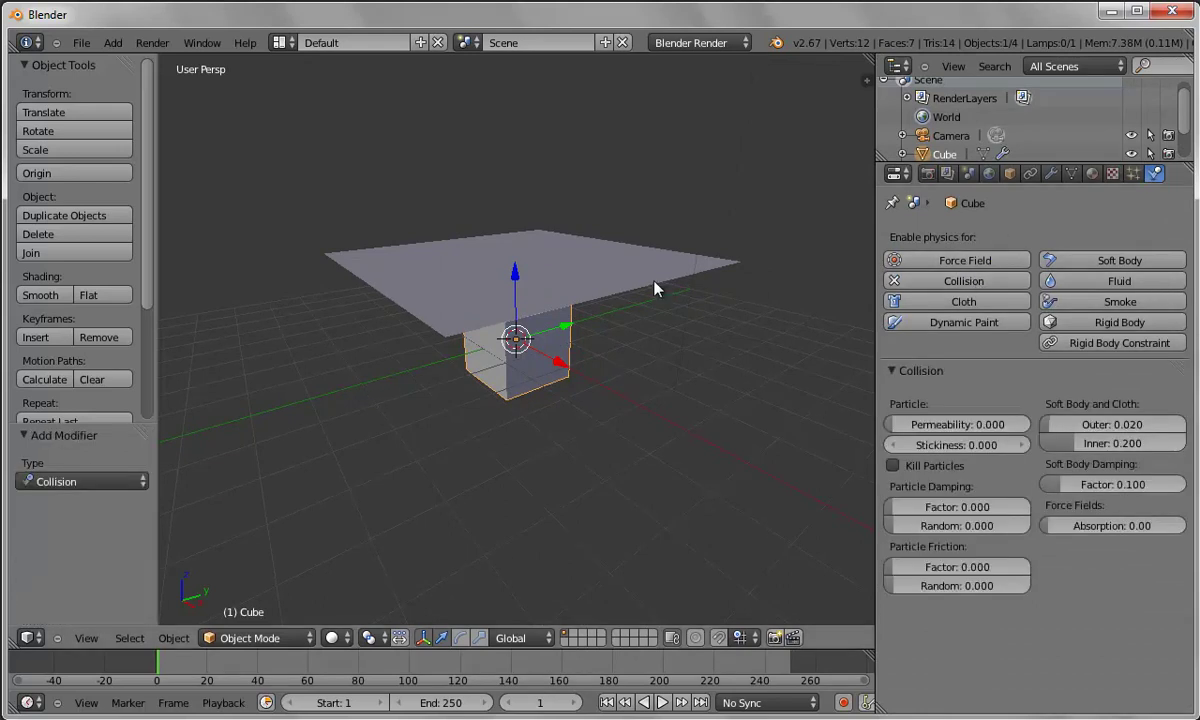
- Subdivide the plane's mesh four times in Edit Mode and return to Object Mode
right_click(623, 284)
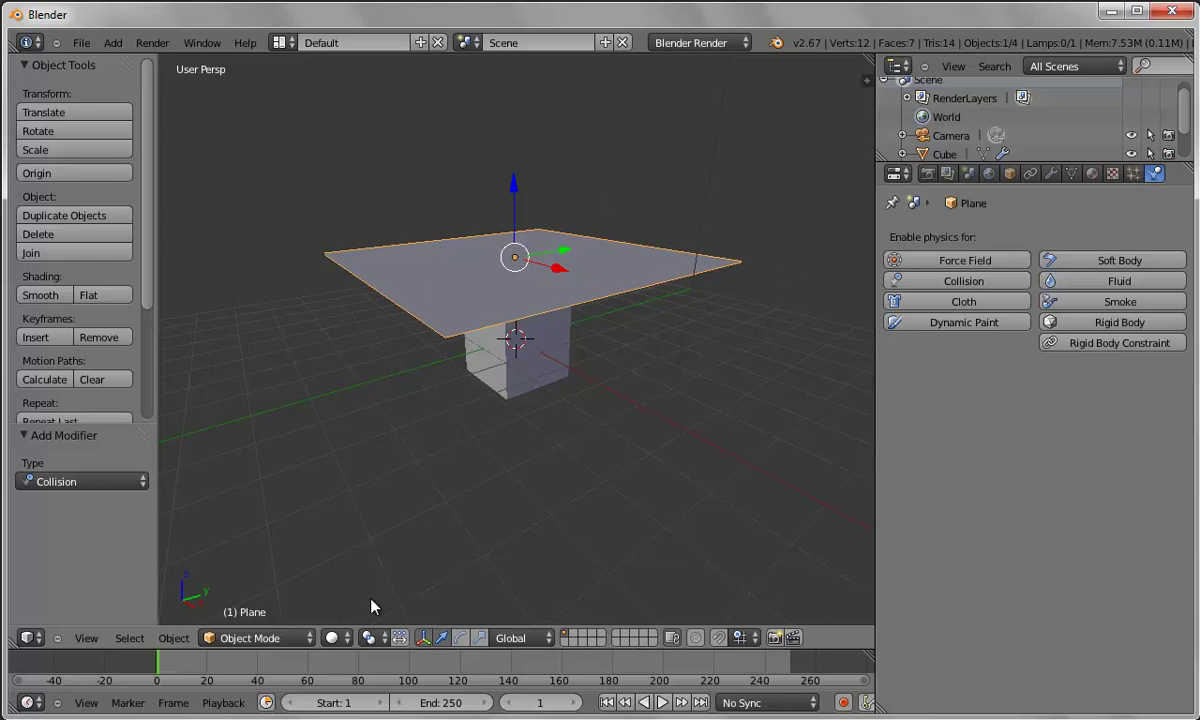
click(248, 641)
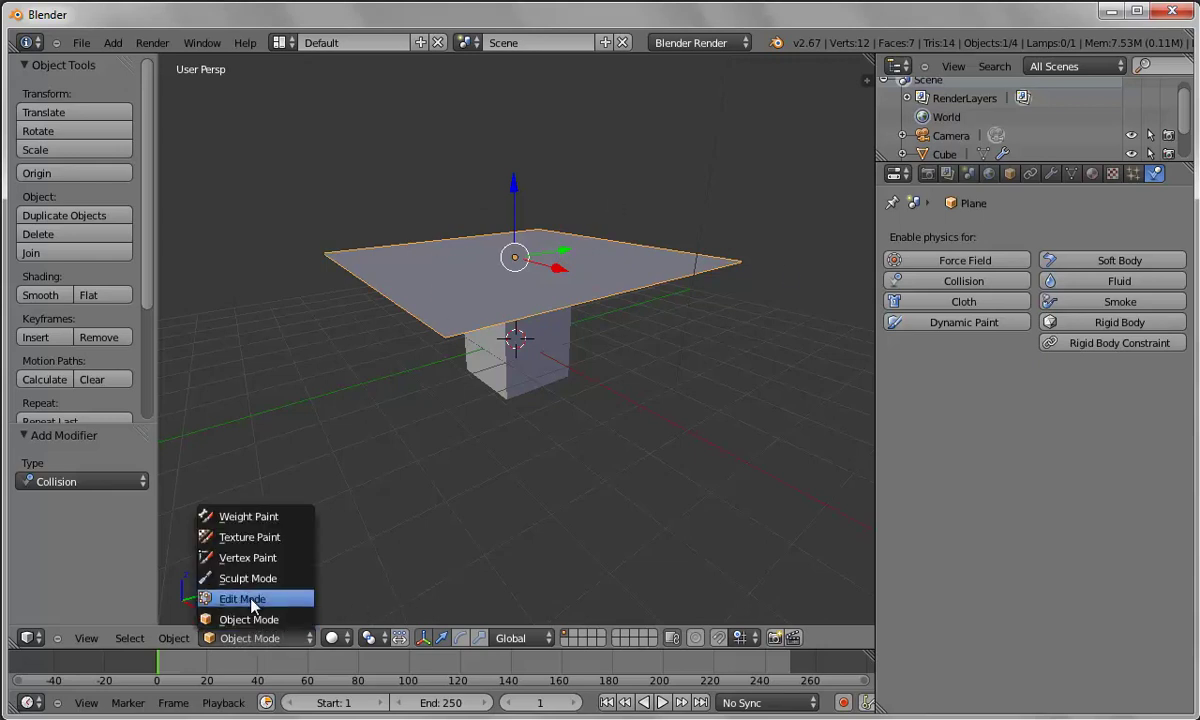
click(250, 594)
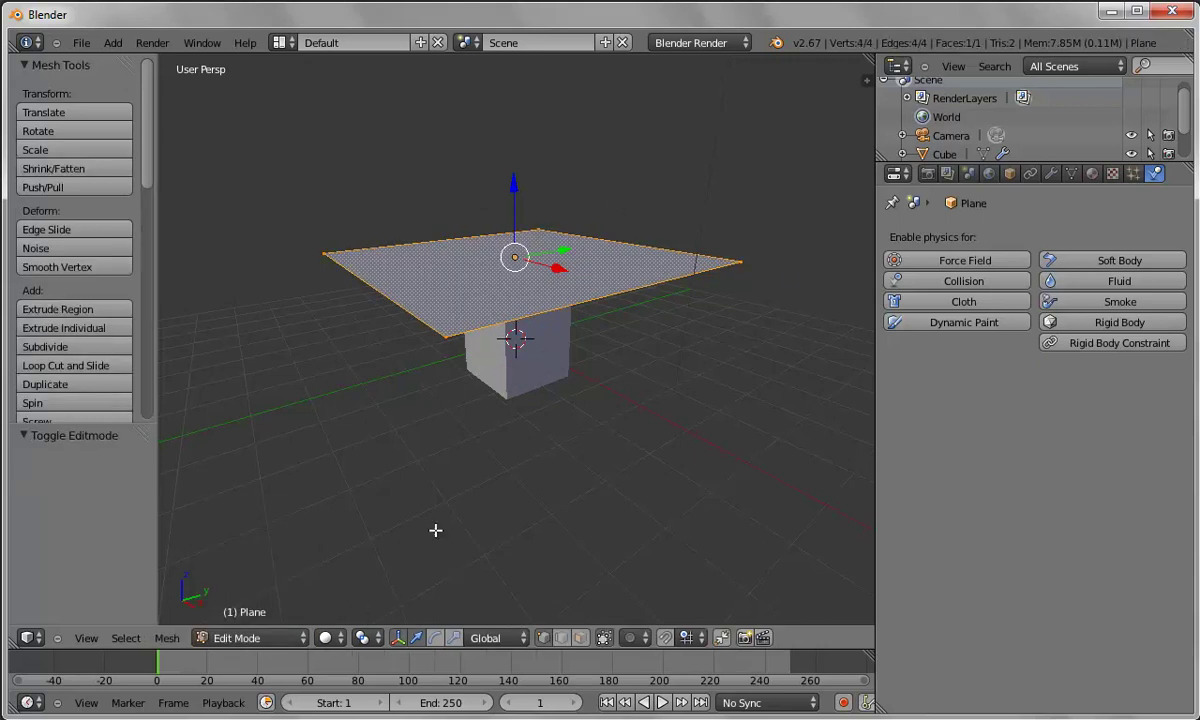
click(72, 346)
click(72, 346)
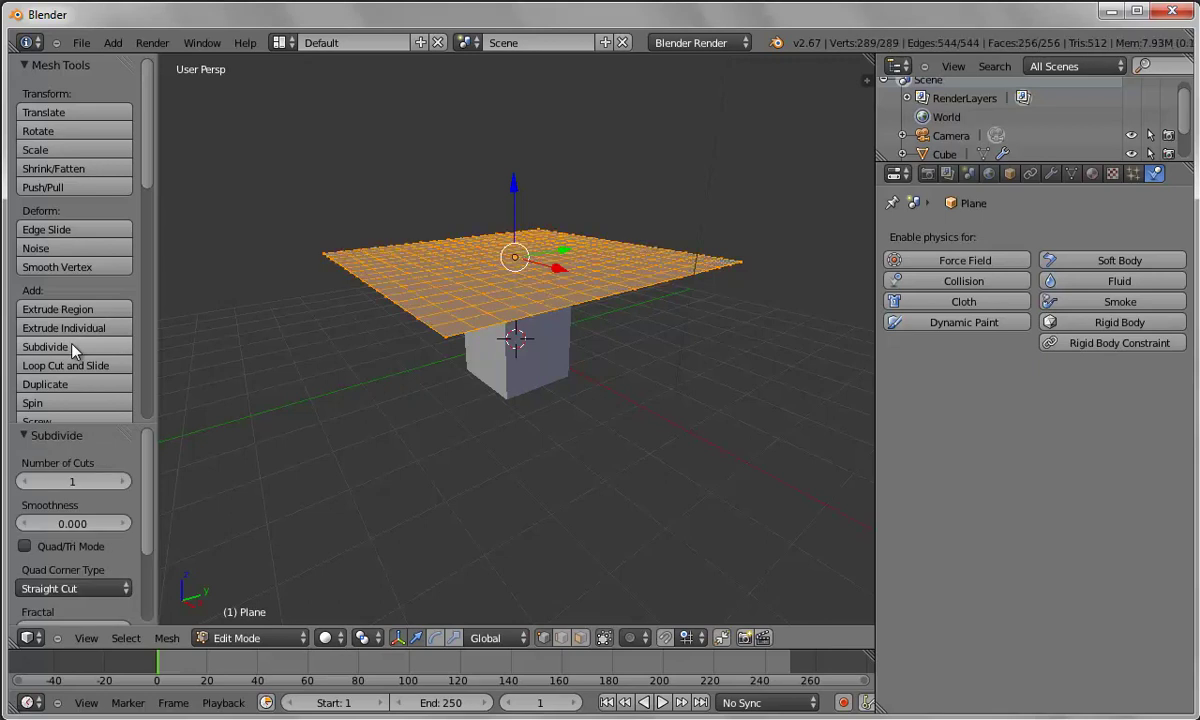
click(245, 638)
click(240, 619)
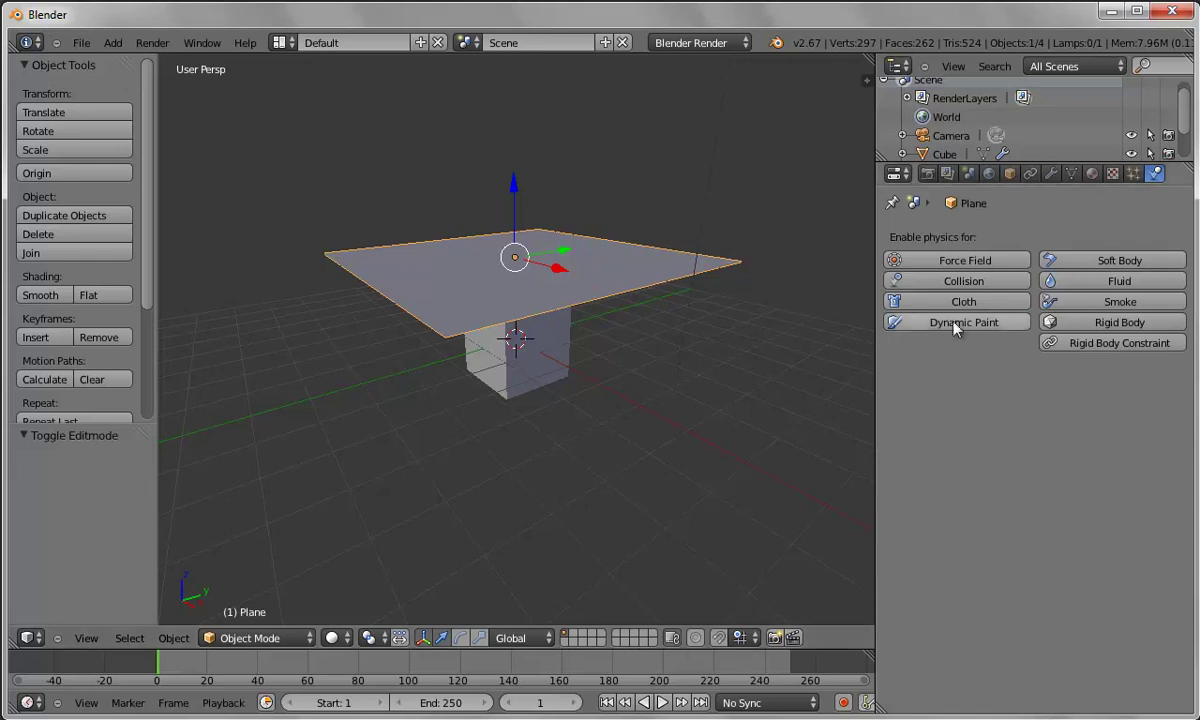
- Enable Cloth physics on the plane, preview the simulation over the cube, and rewind the timeline to frame 0
click(912, 300)
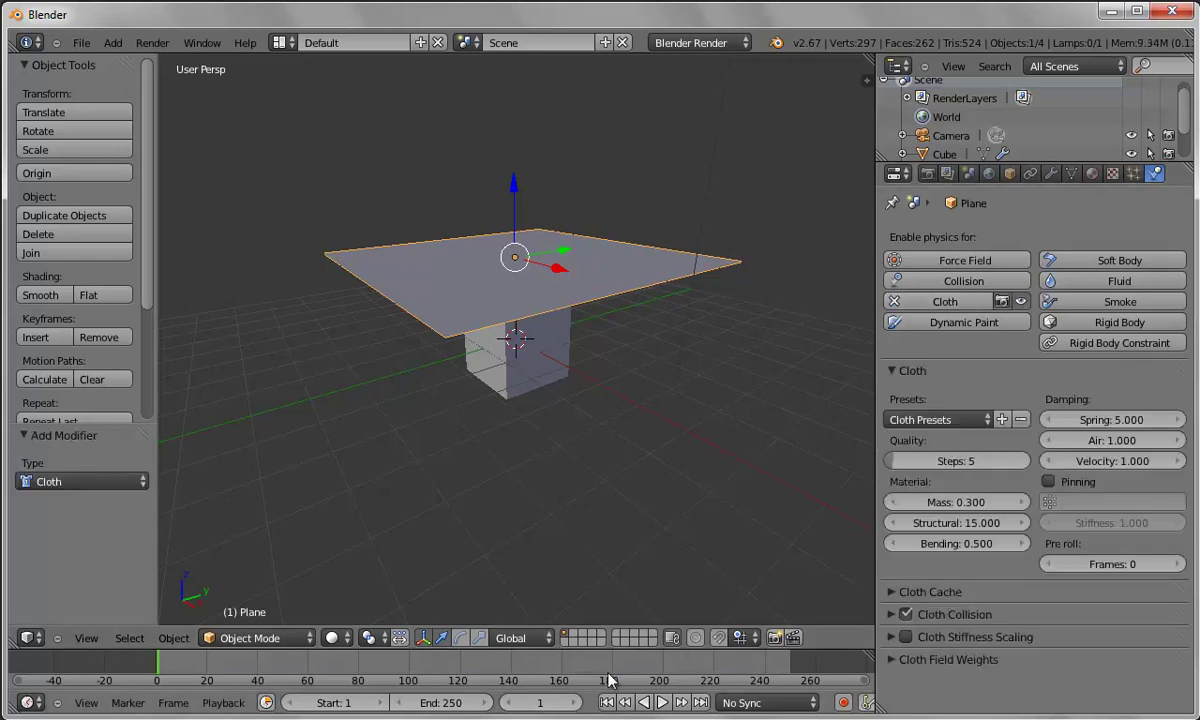
click(662, 703)
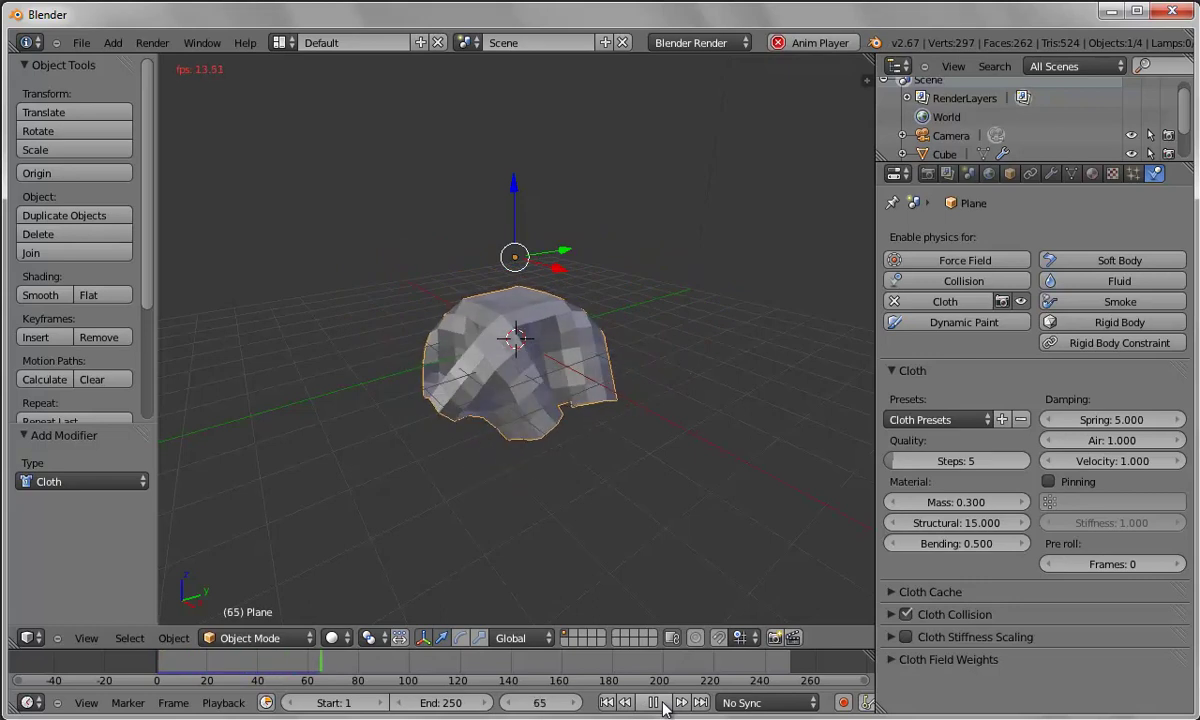
click(658, 703)
scroll(525, 455, up, 2)
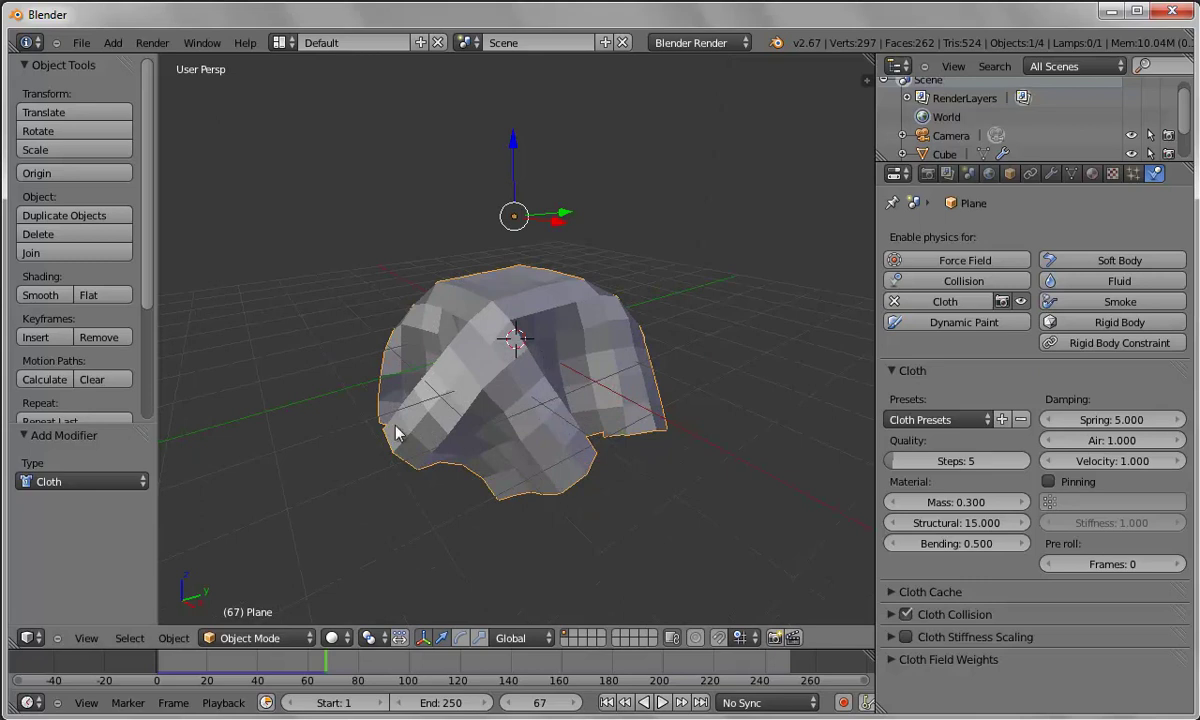
drag(328, 673, 156, 673)
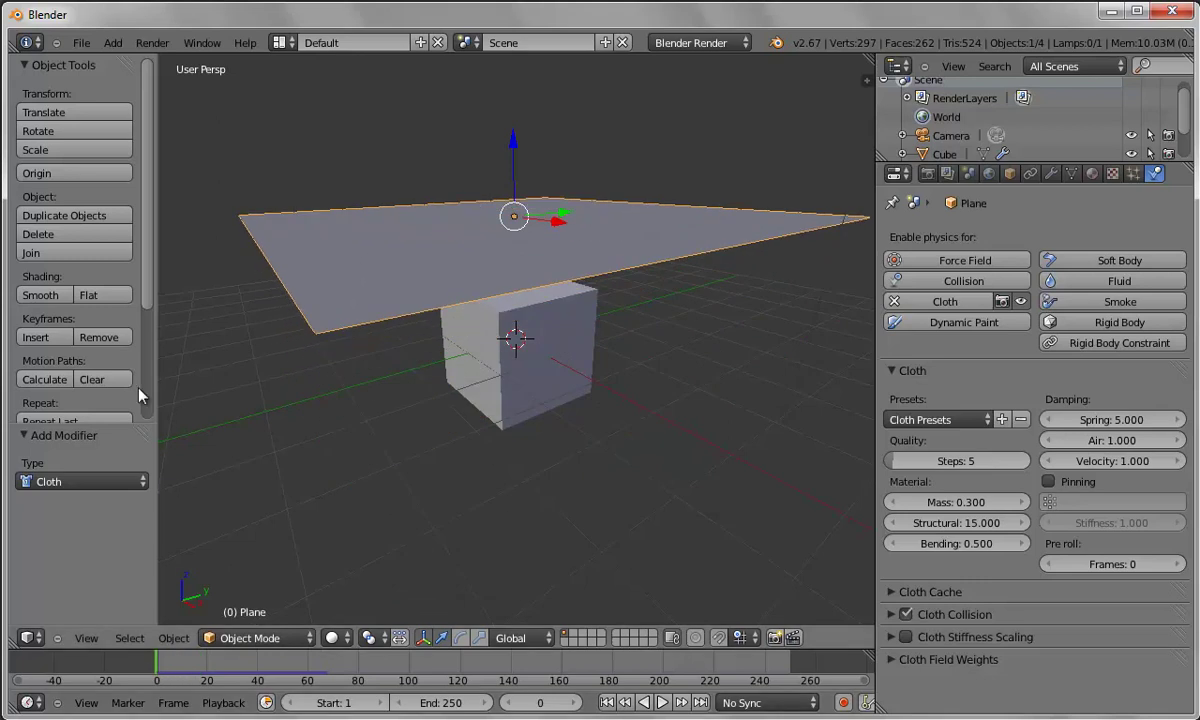
- Subdivide the cloth plane's mesh once more and return to Object Mode
click(255, 638)
click(238, 610)
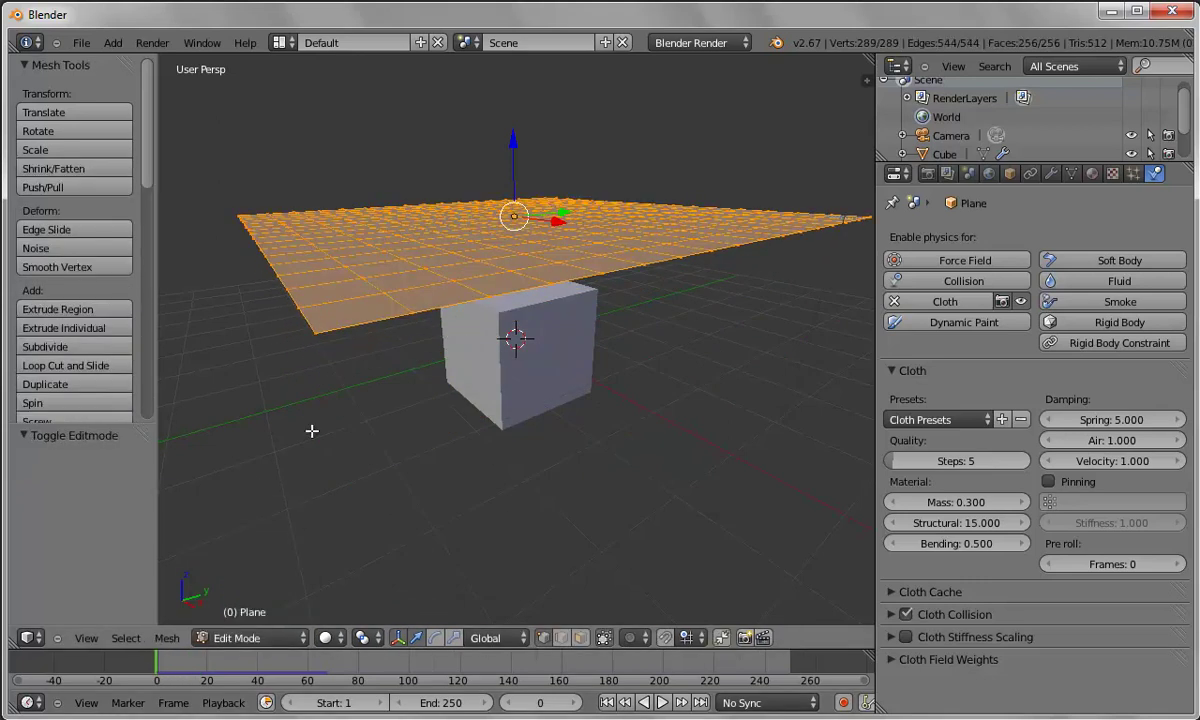
click(66, 346)
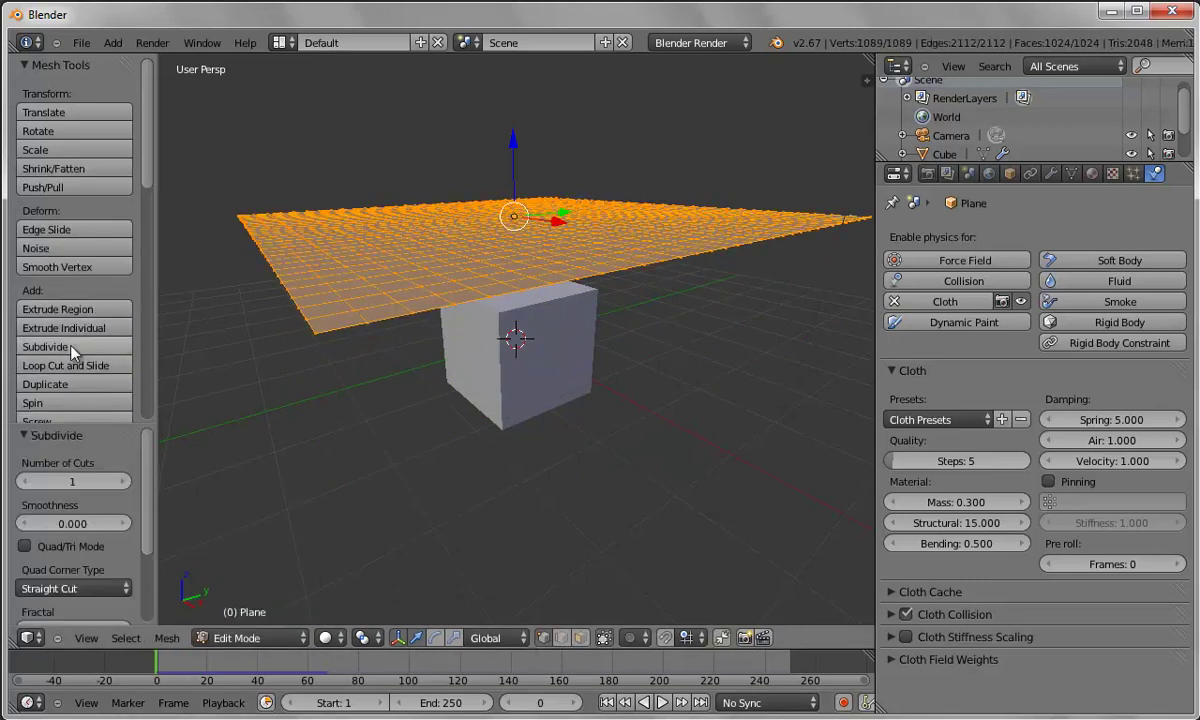
click(235, 637)
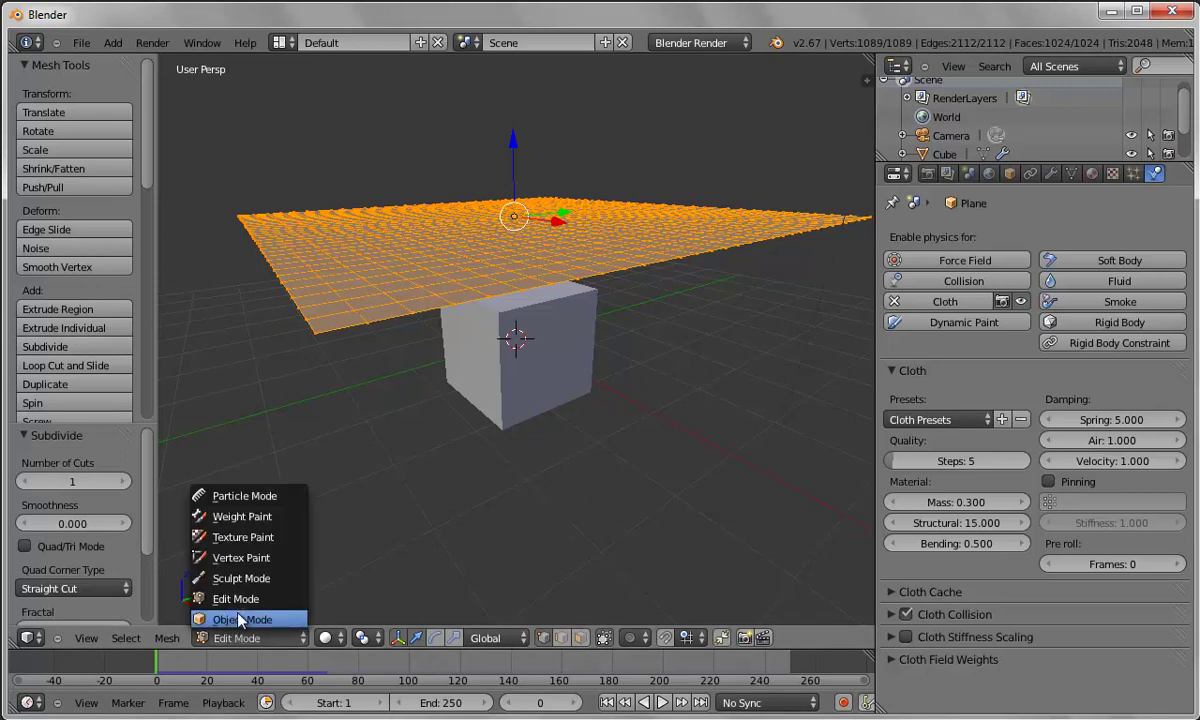
click(240, 620)
- Run the cloth simulation from frame 1 and stop it at frame 28 with the plane draped over the cube
click(661, 703)
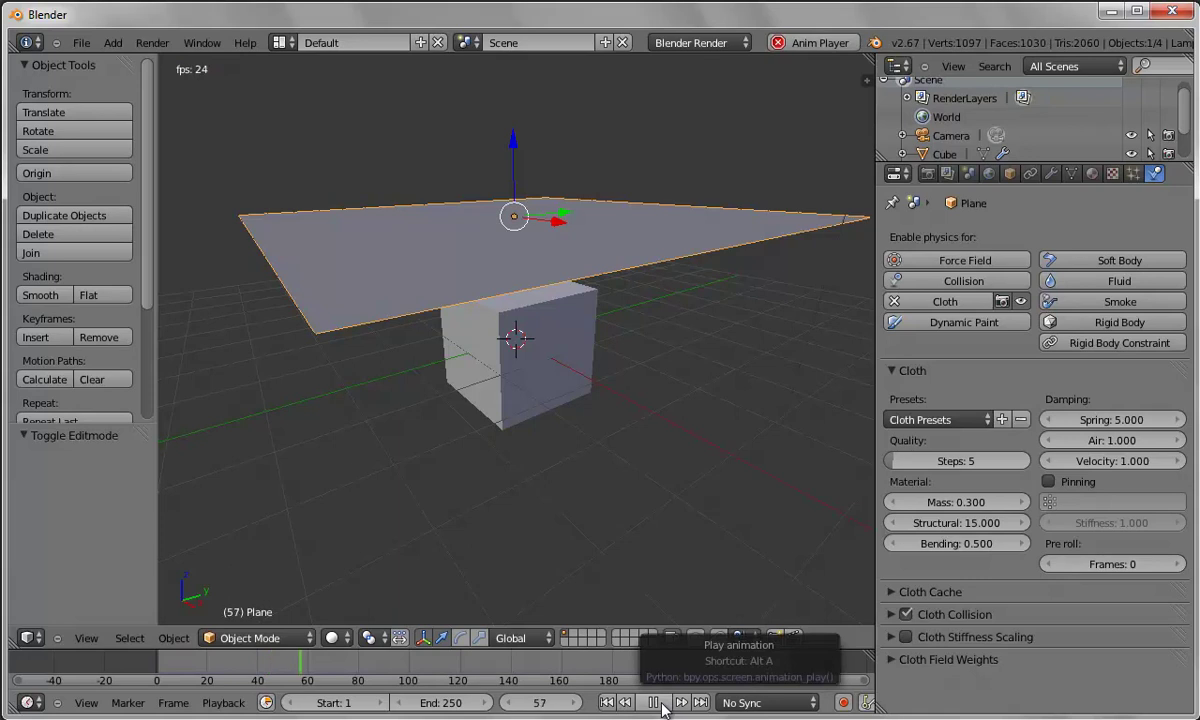
click(659, 703)
key(shift+Left)
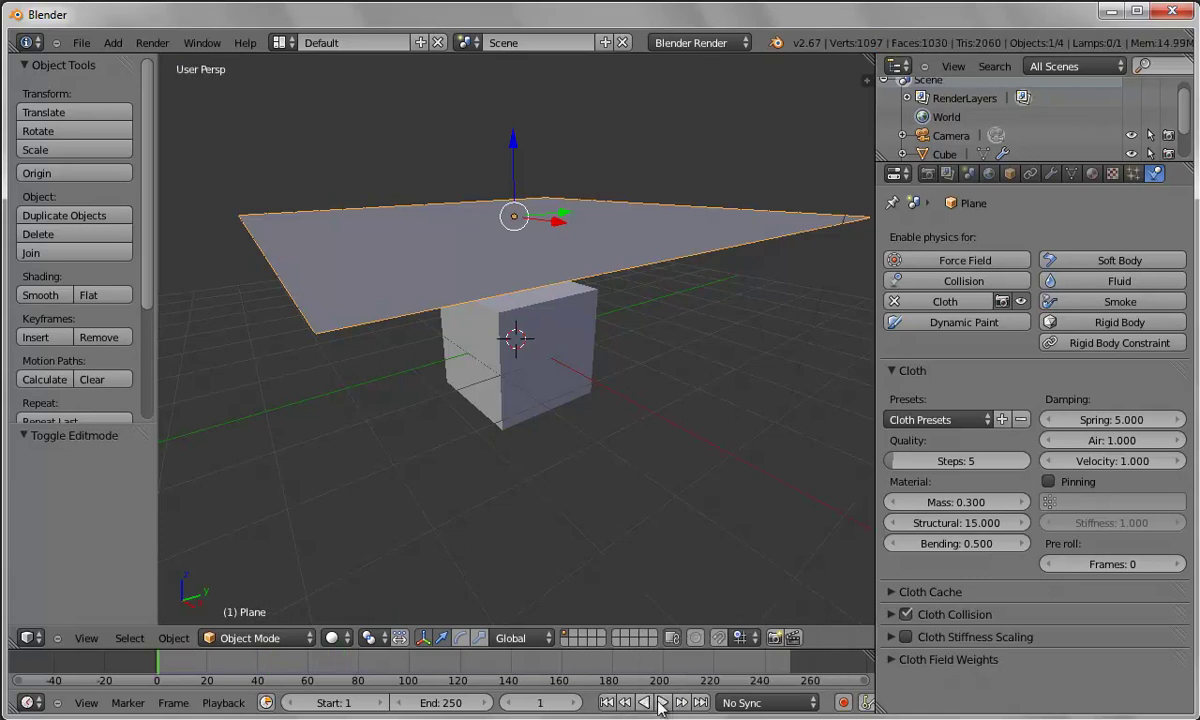
click(661, 703)
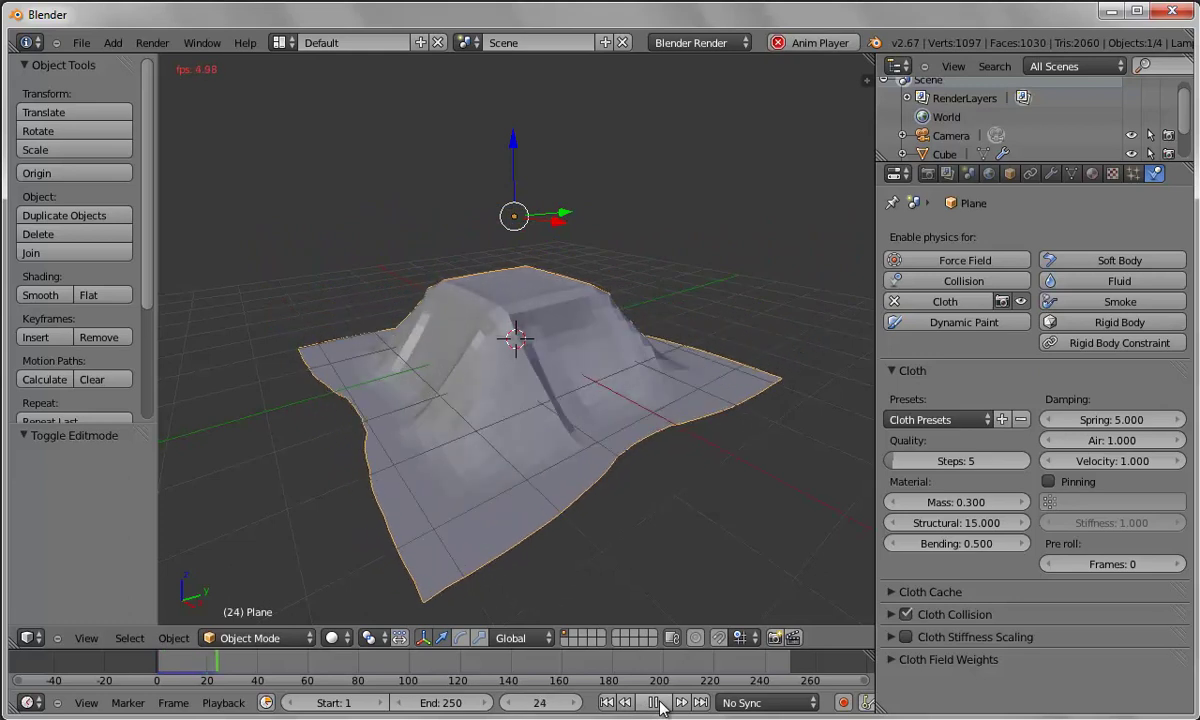
click(656, 703)
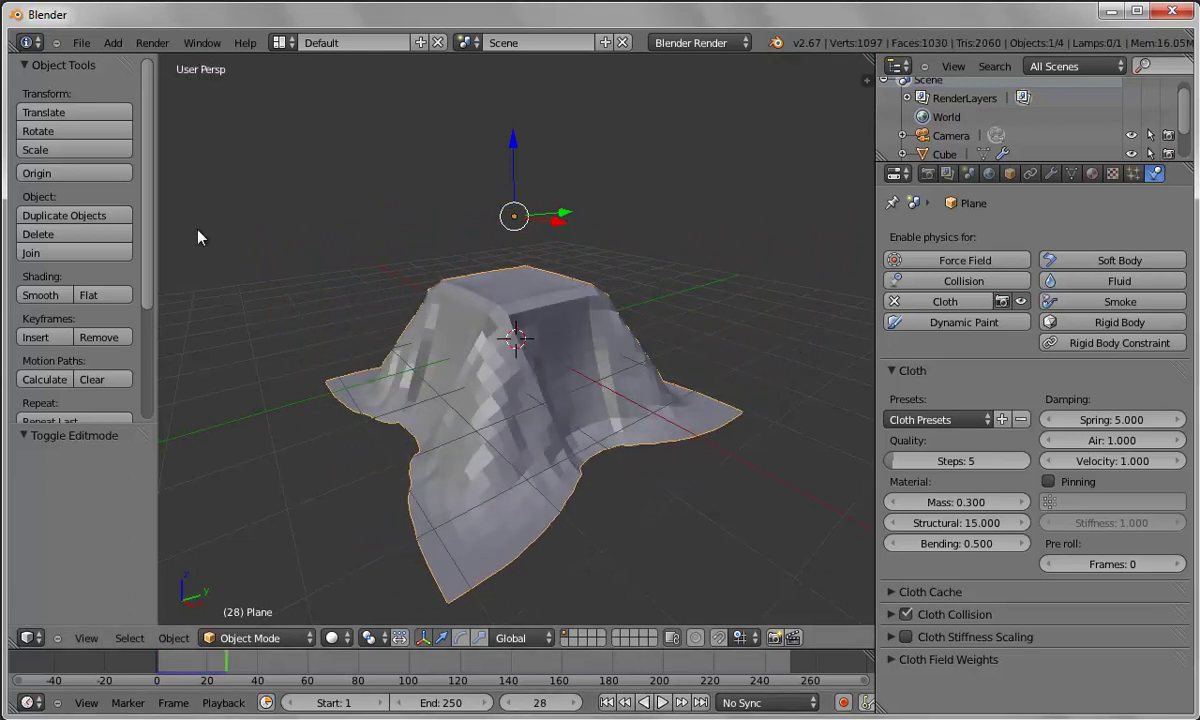
- Shade the cloth smooth and add a Subdivision Surface modifier with 2 view subdivisions
click(46, 296)
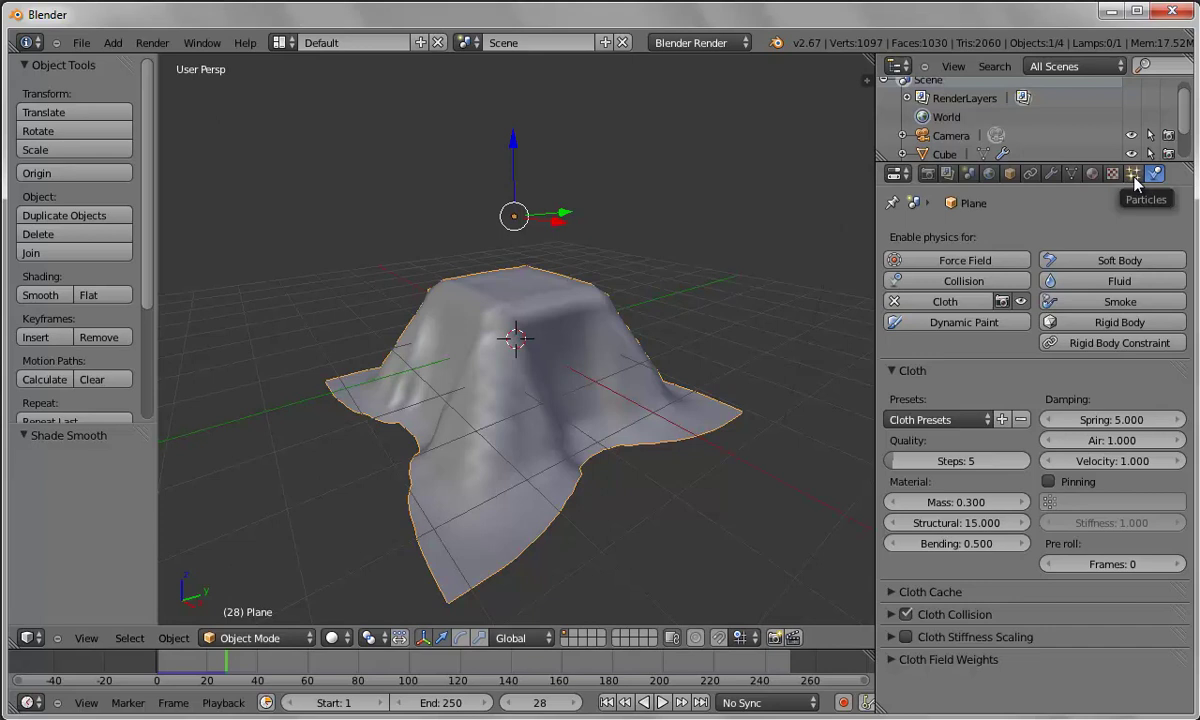
click(1050, 174)
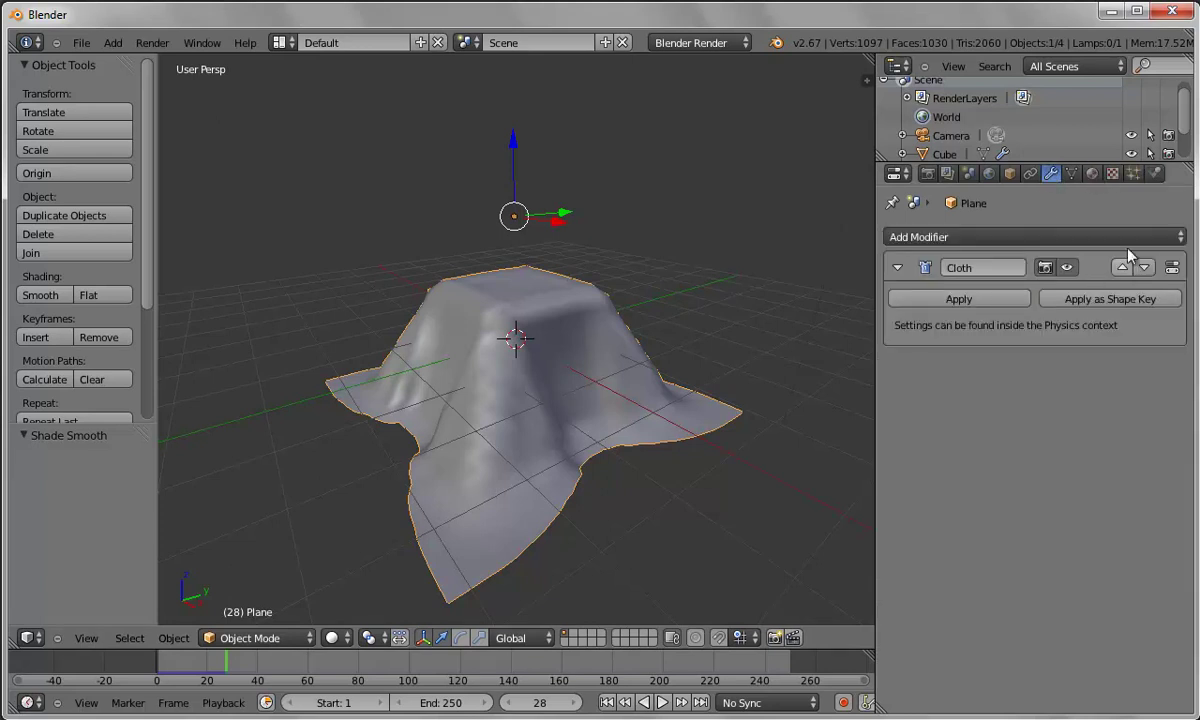
click(1030, 237)
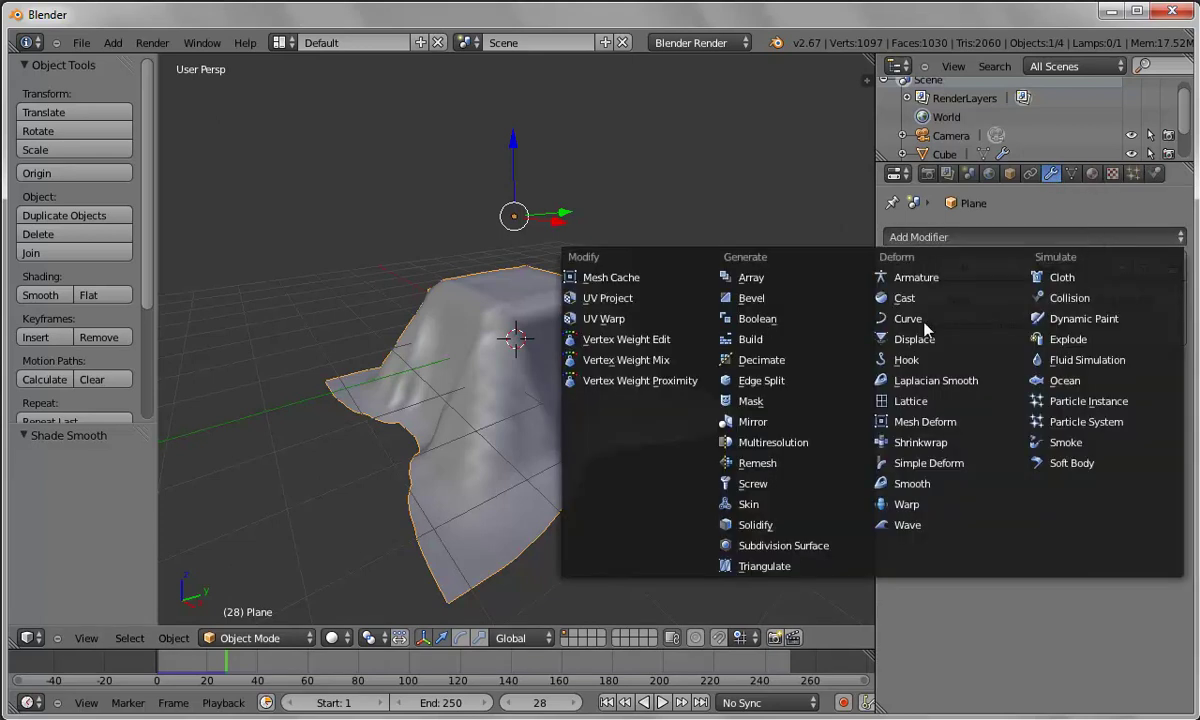
click(800, 548)
click(1021, 466)
- Render the draped cloth at frame 28 and return to the 3D view
click(152, 42)
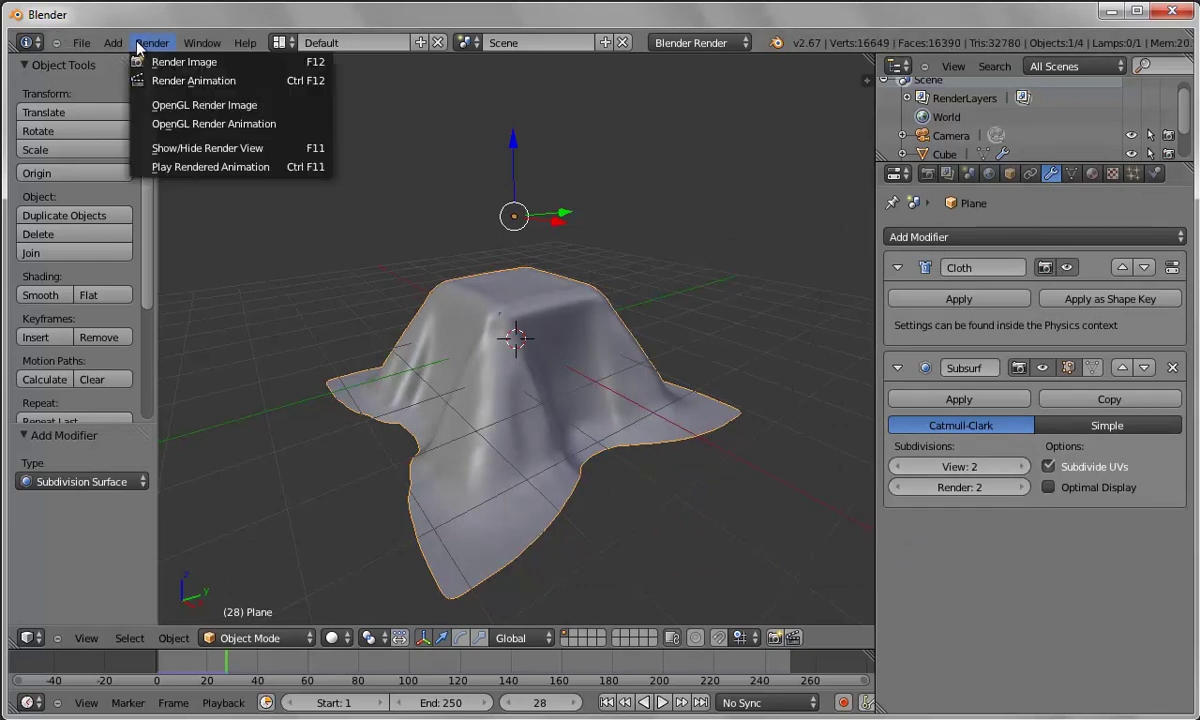
click(160, 61)
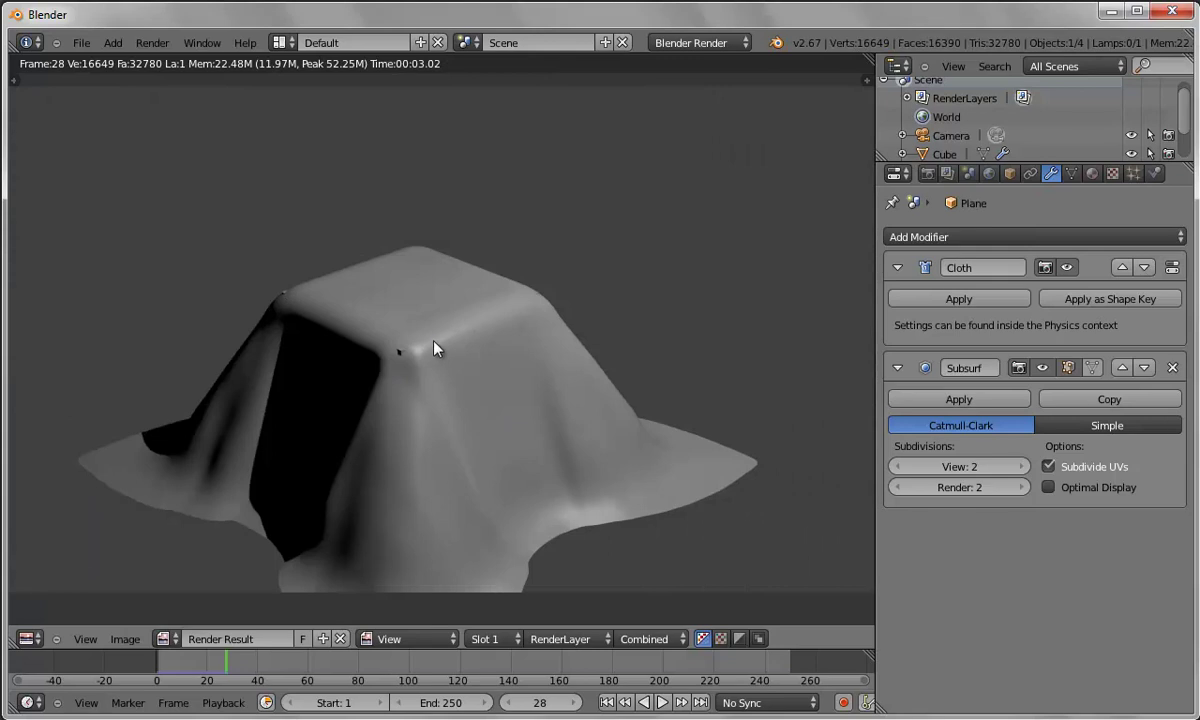
key(Escape)
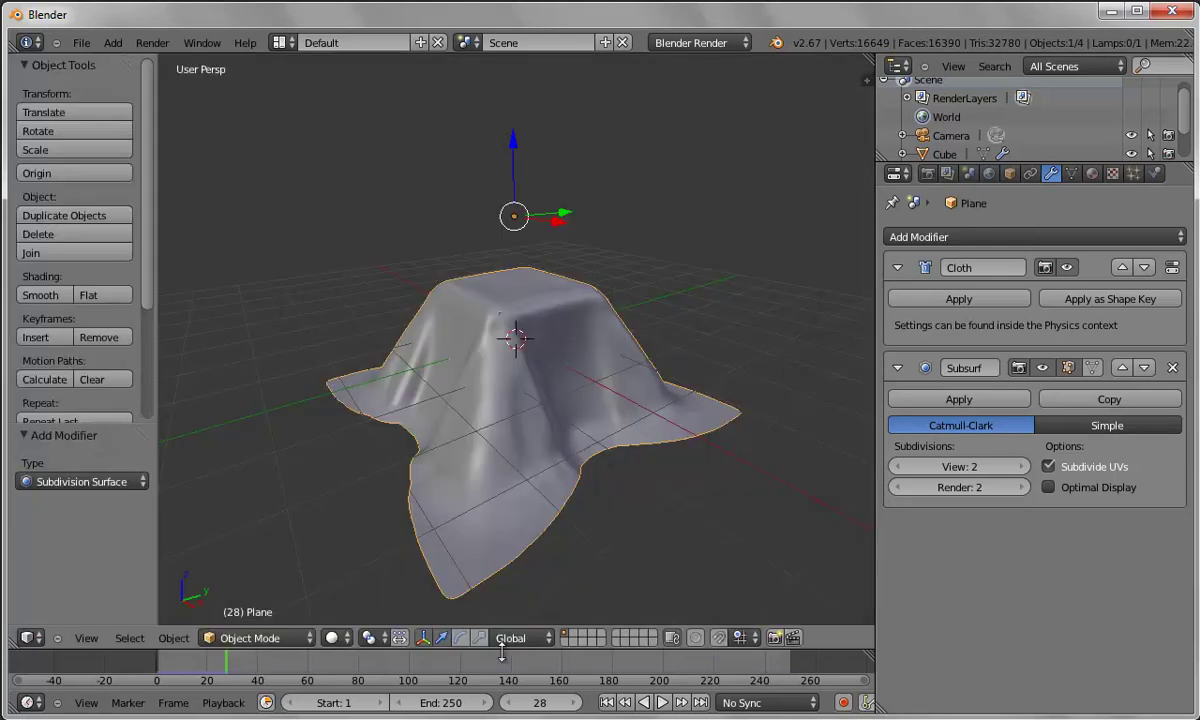
- Rewind the timeline to frame 0 and set the cube's Soft Body and Cloth outer collision distance to 0.121
key(Left)
key(Left)
drag(205, 674, 155, 670)
right_click(562, 350)
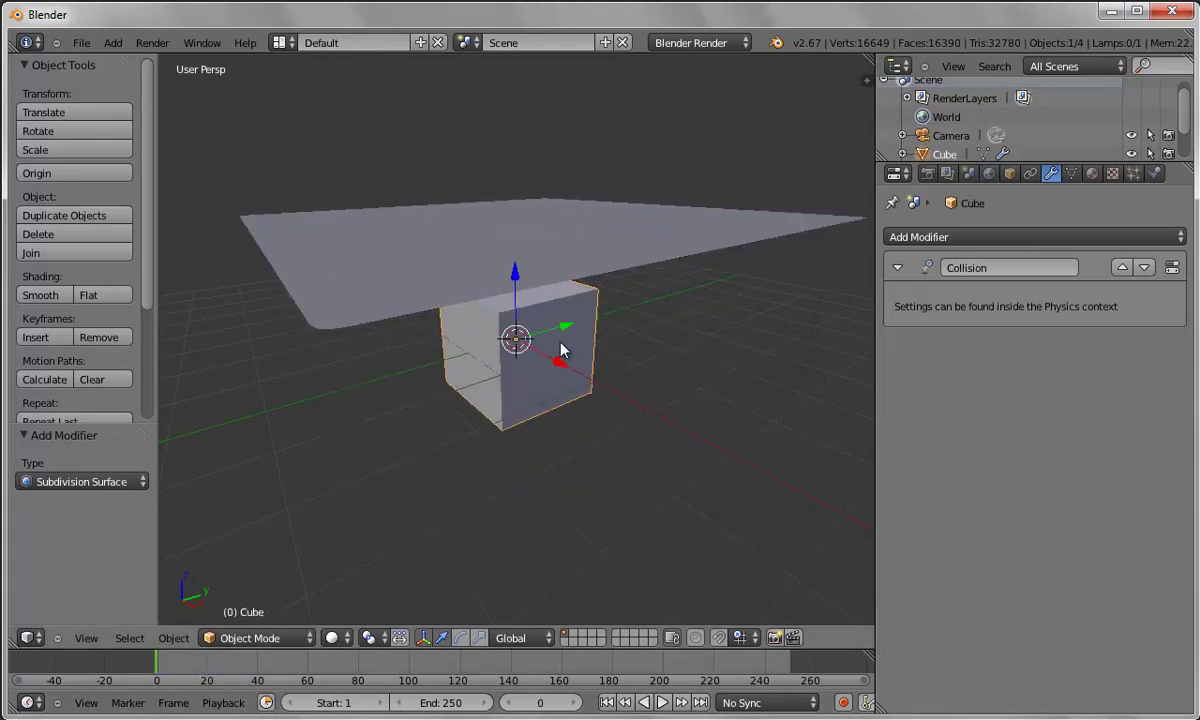
click(1155, 175)
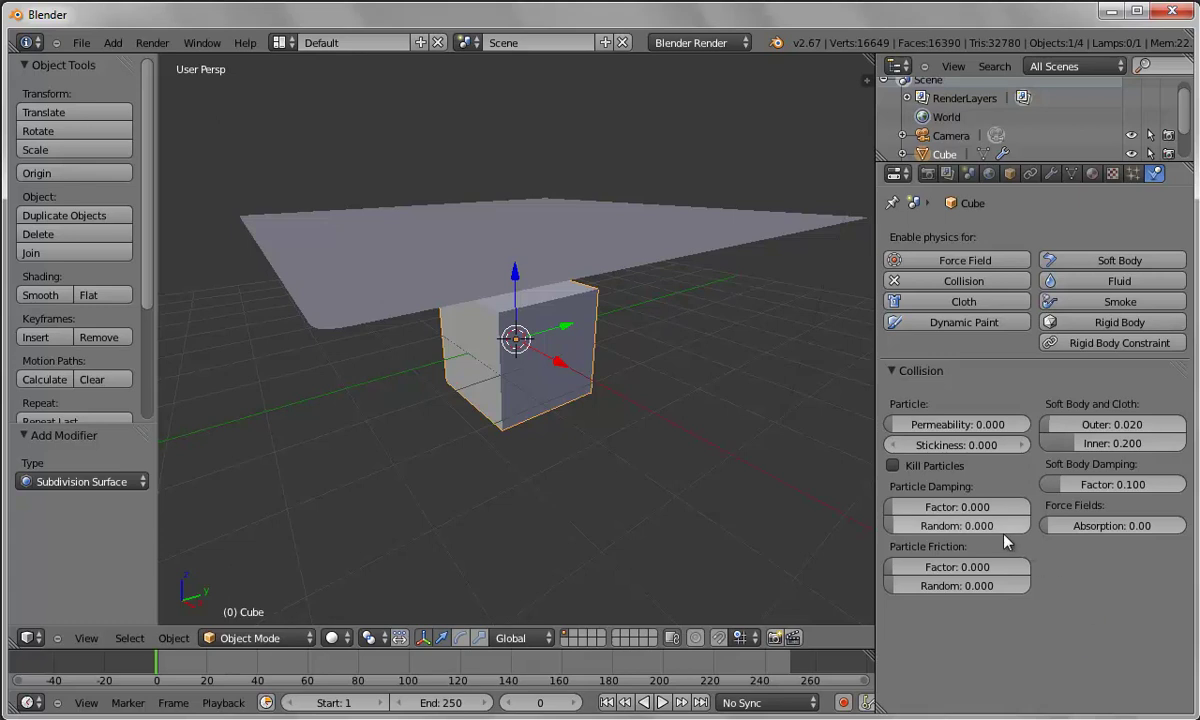
drag(1045, 424, 1064, 429)
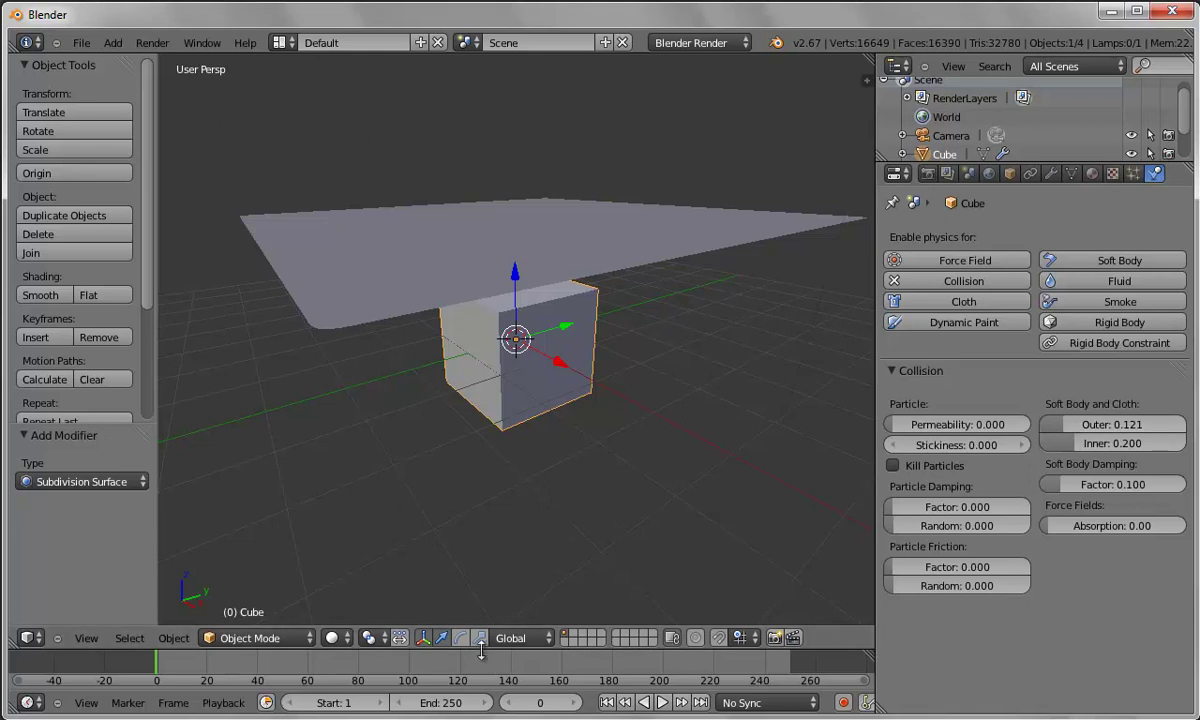
- Replay the cloth simulation up to frame 38, render the image, and return to the 3D view
click(662, 703)
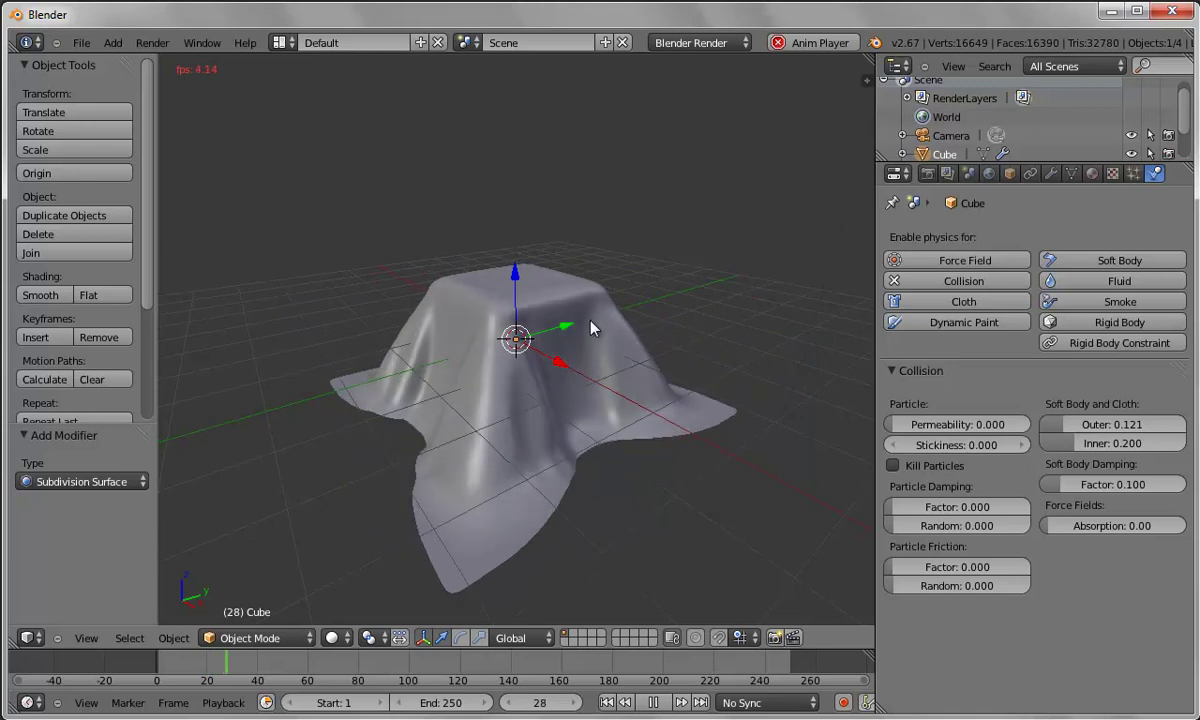
click(653, 703)
click(153, 42)
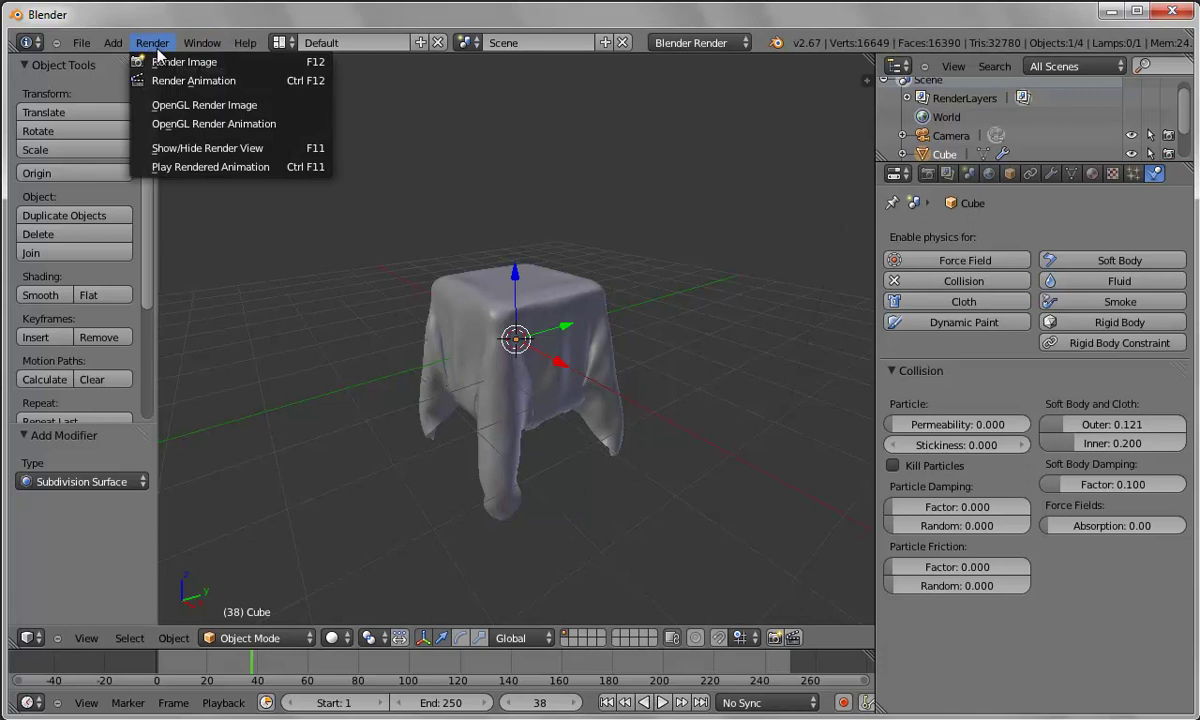
click(155, 59)
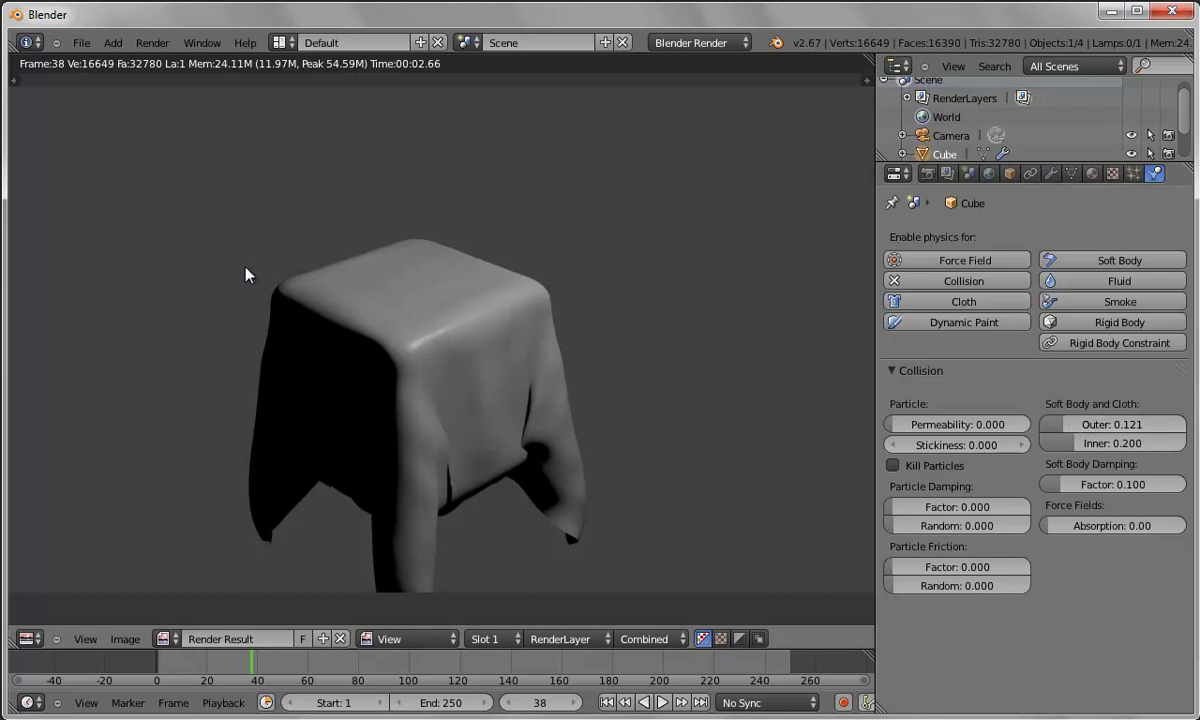
key(Escape)
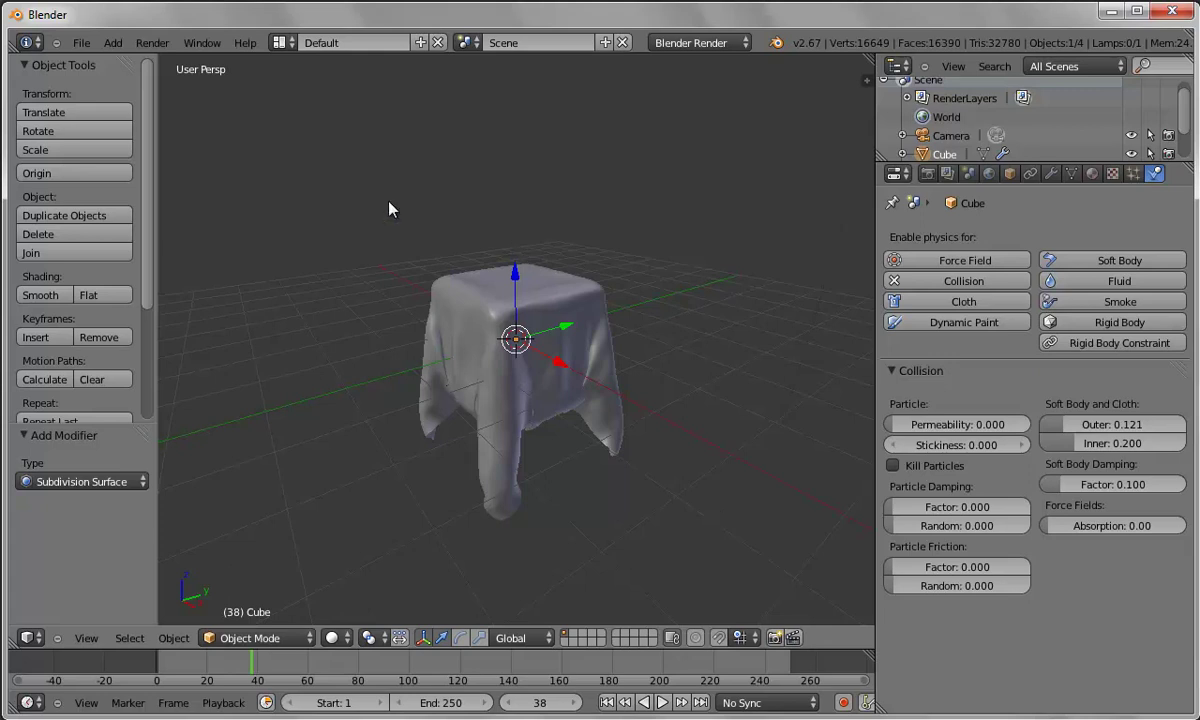
- Load the factory settings for a fresh scene and delete the default cube
click(81, 50)
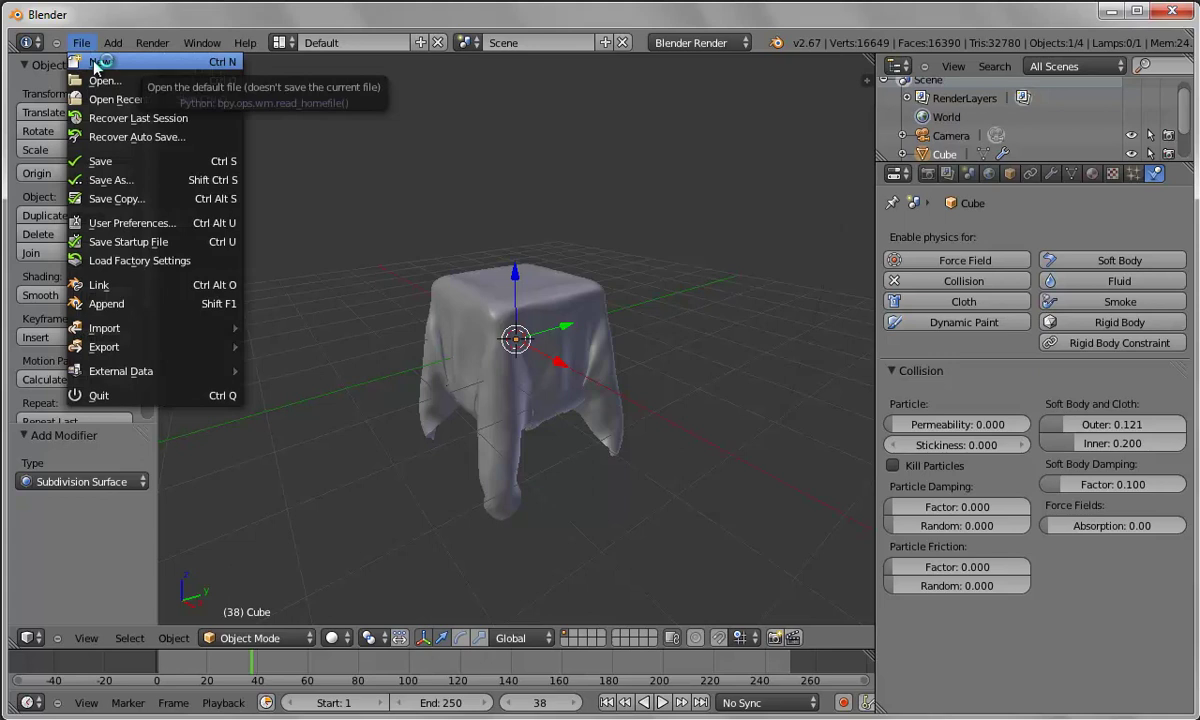
click(120, 261)
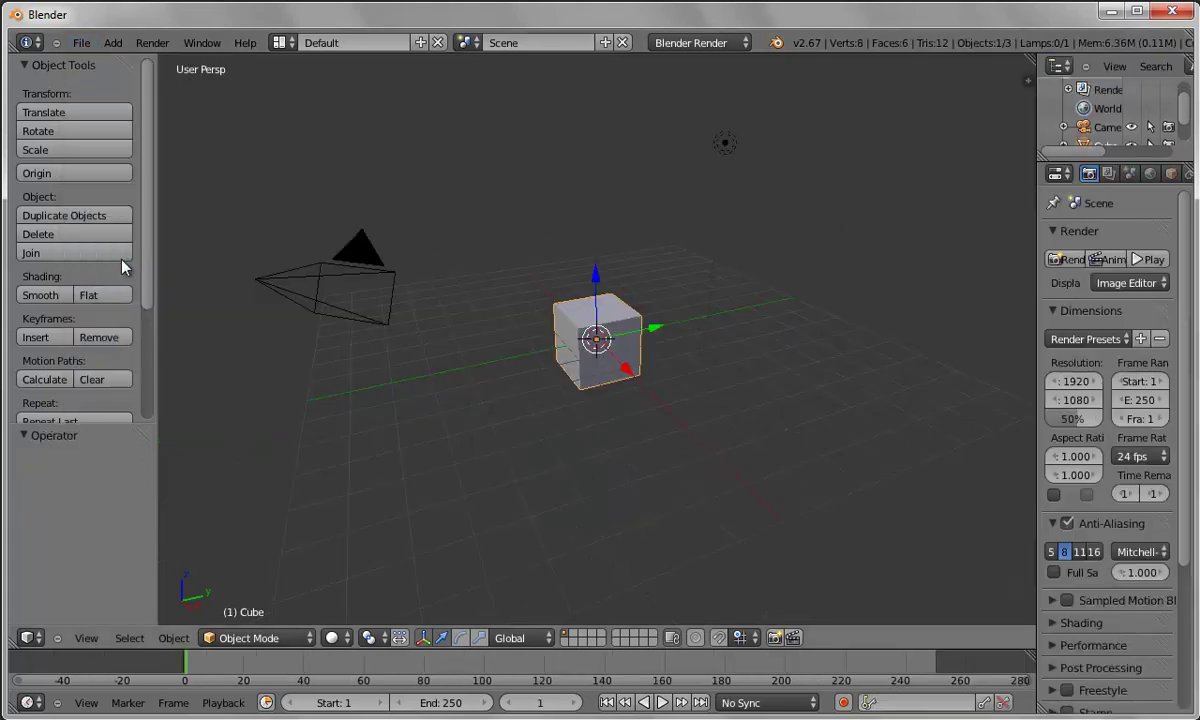
key(x)
click(624, 477)
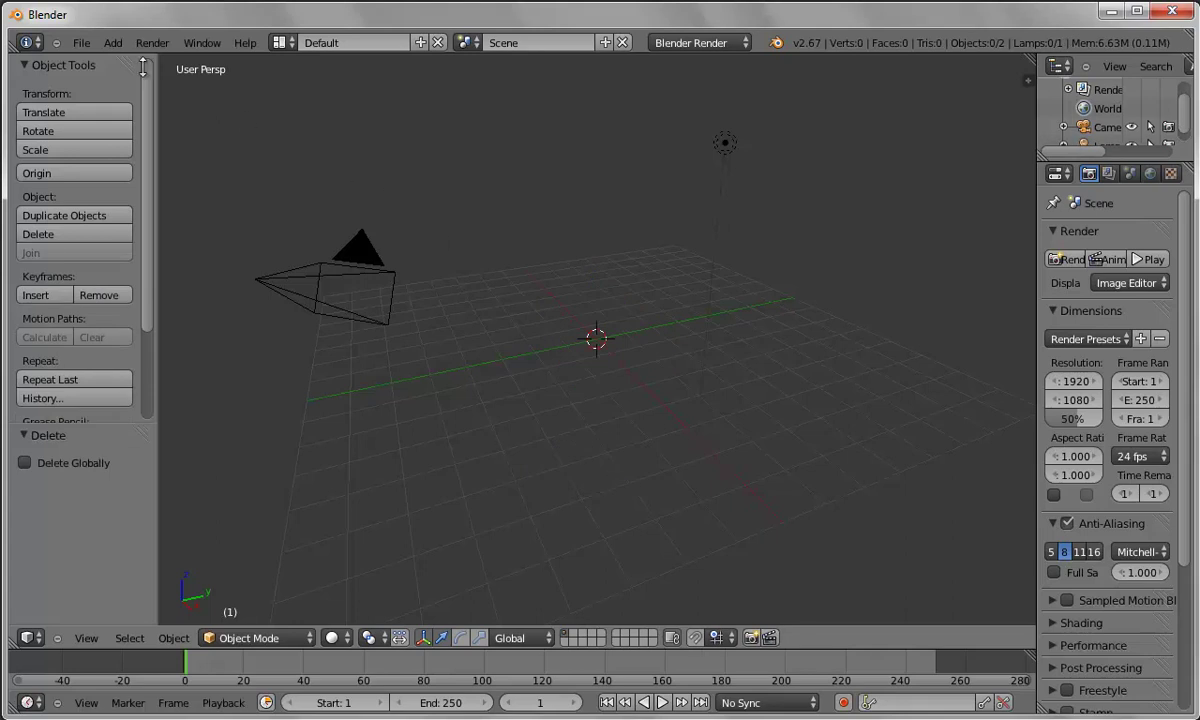
- Add a cylinder mesh and scale it uniformly to about 0.49
click(113, 43)
mouse_move(134, 61)
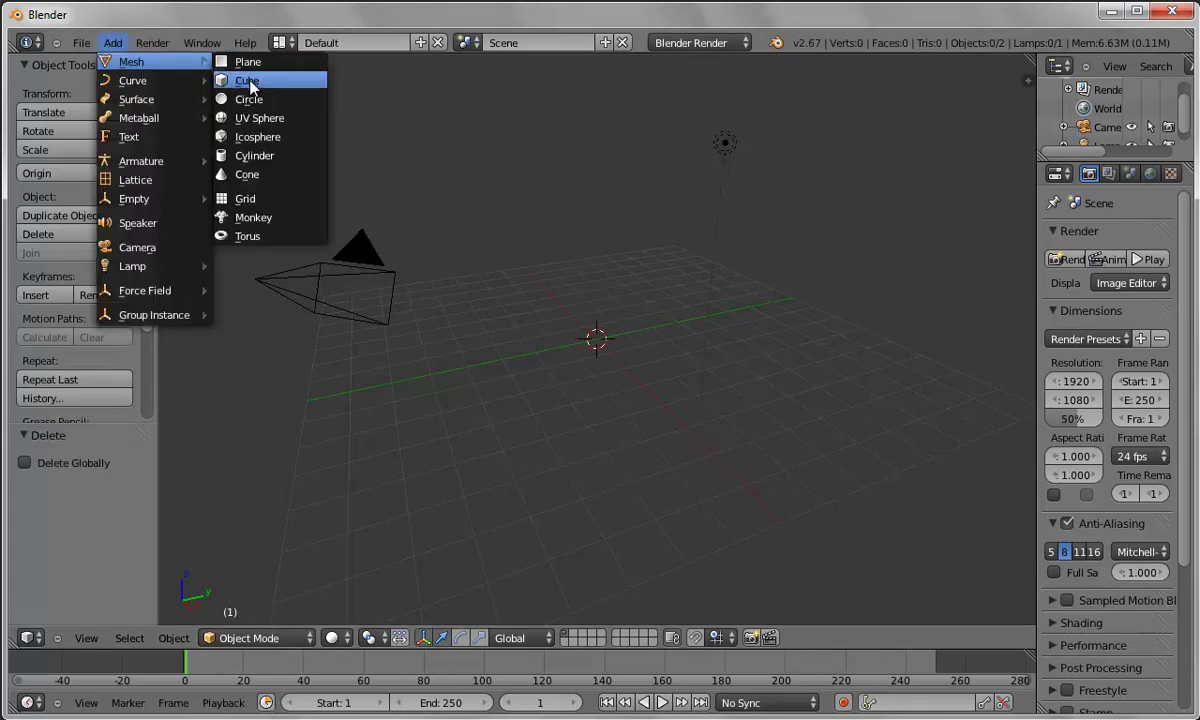
click(245, 155)
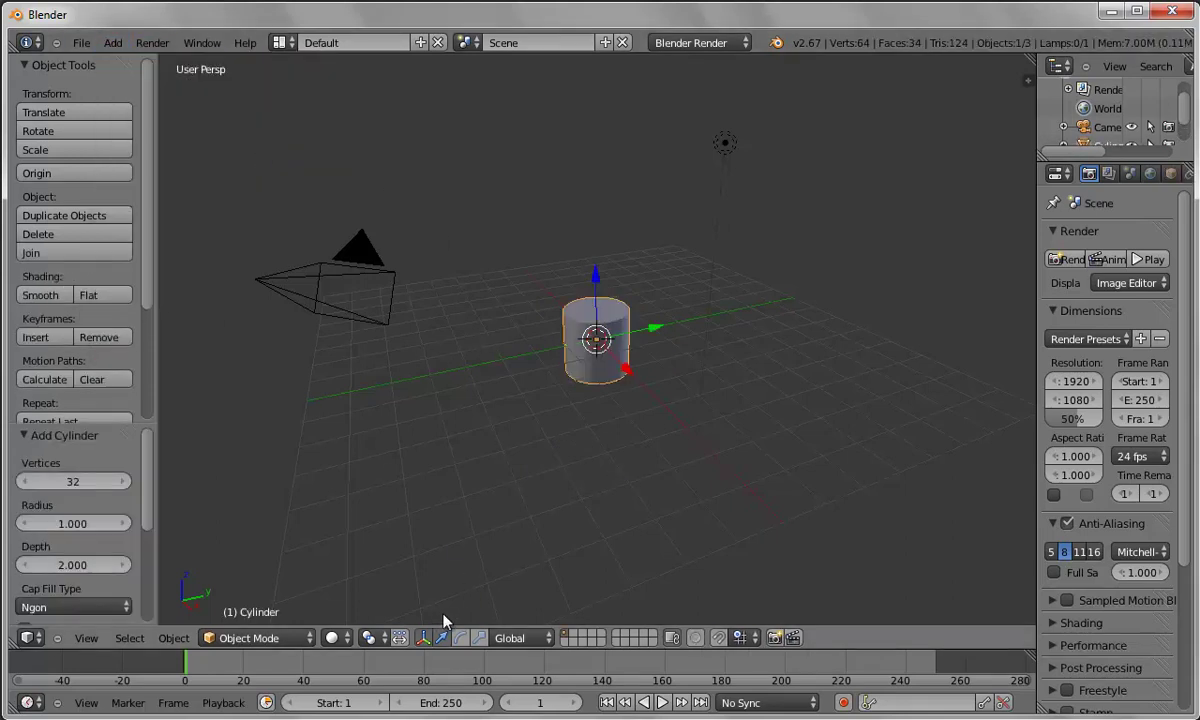
key(s)
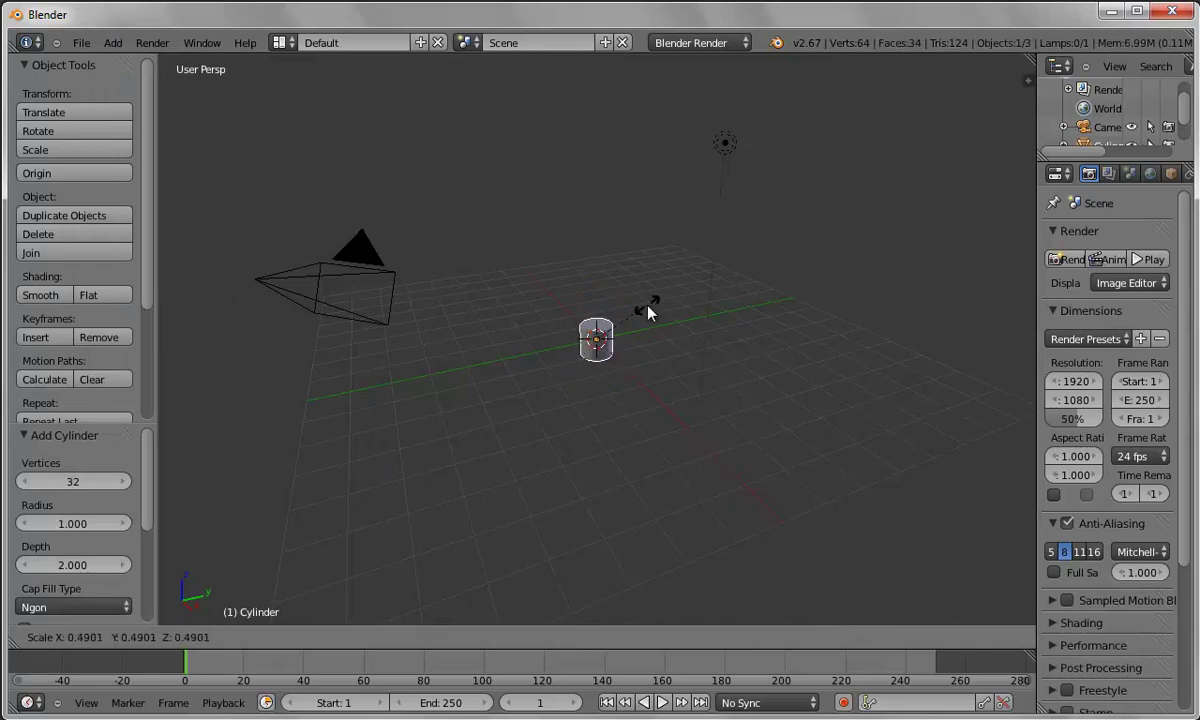
click(648, 308)
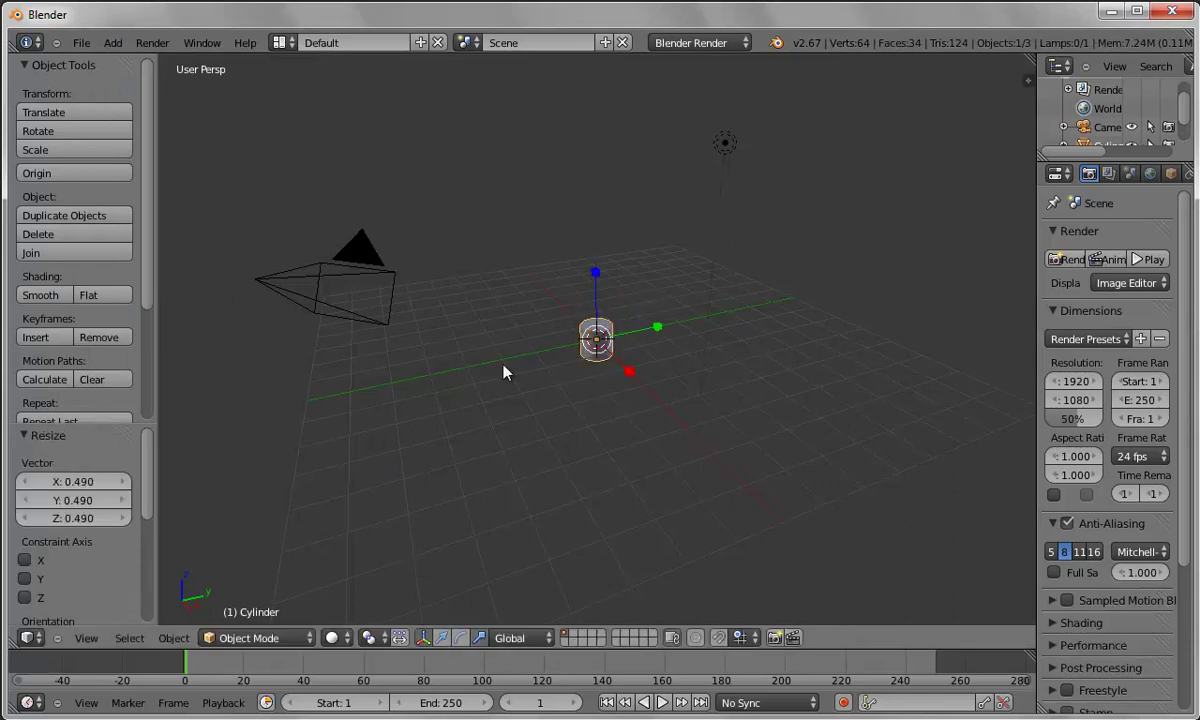
- Stretch the cylinder into a tall pole along Z by about 4.945 and again by about 1.362
key(s)
key(z)
click(596, 8)
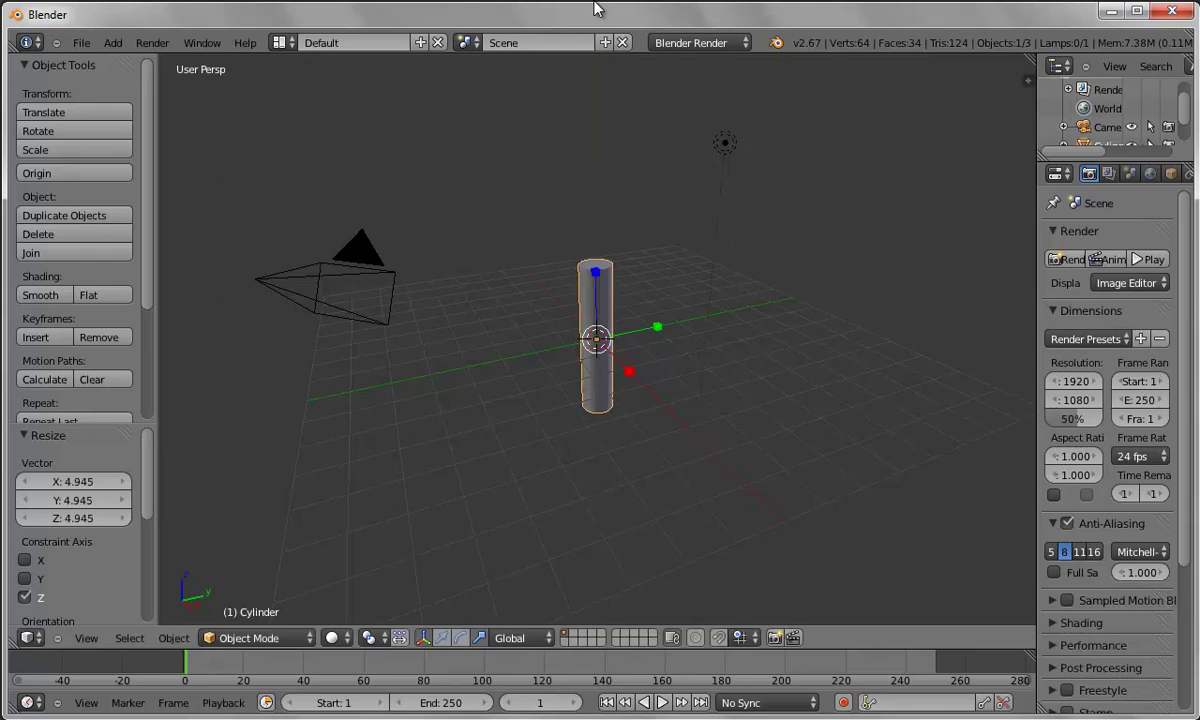
key(s)
key(z)
click(525, 233)
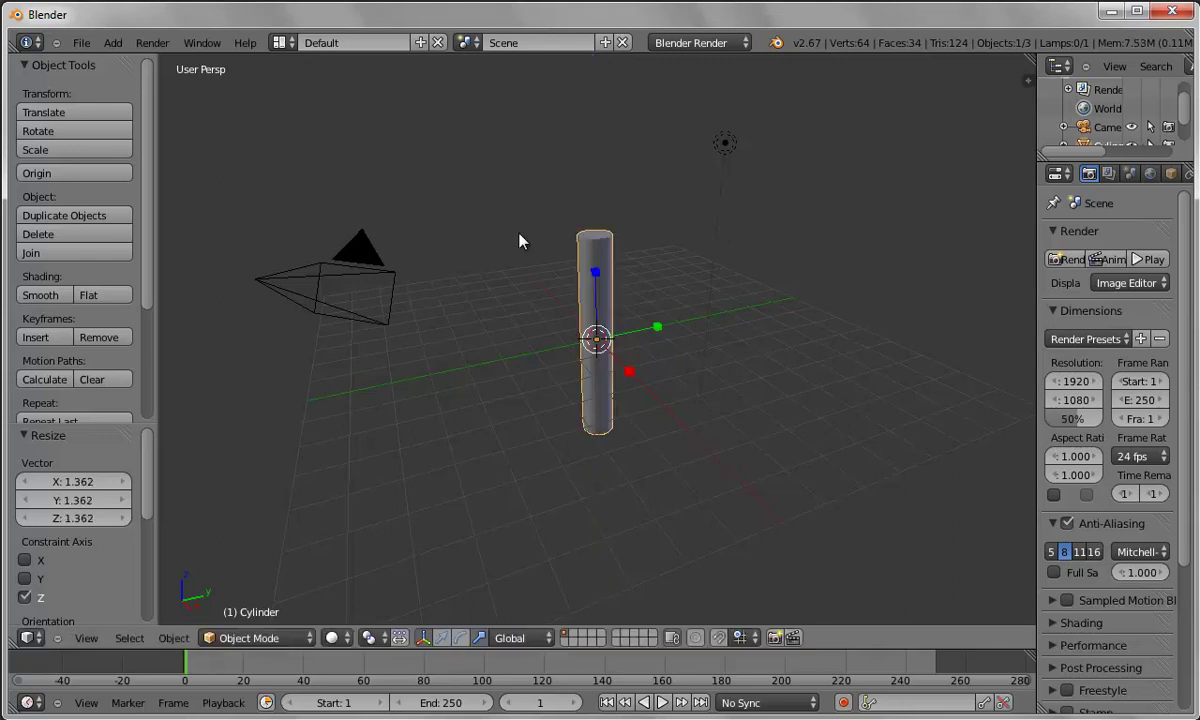
- Add a plane mesh and scale it uniformly by about 2.12
click(113, 43)
mouse_move(125, 57)
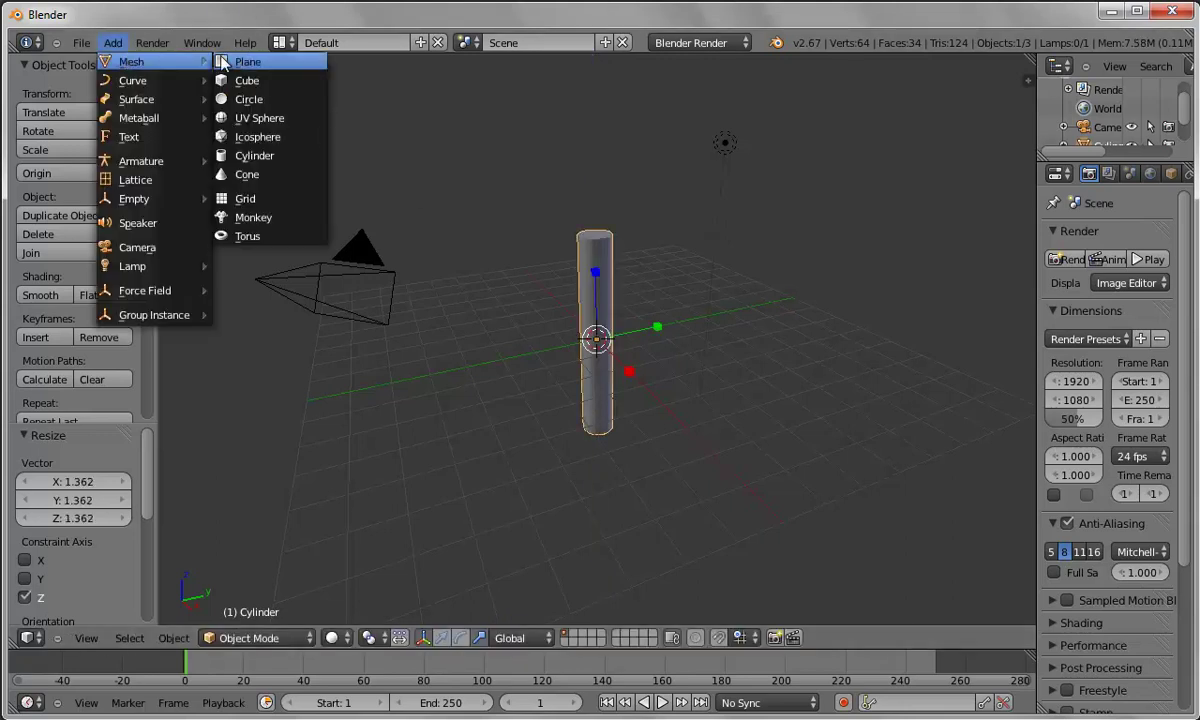
click(233, 60)
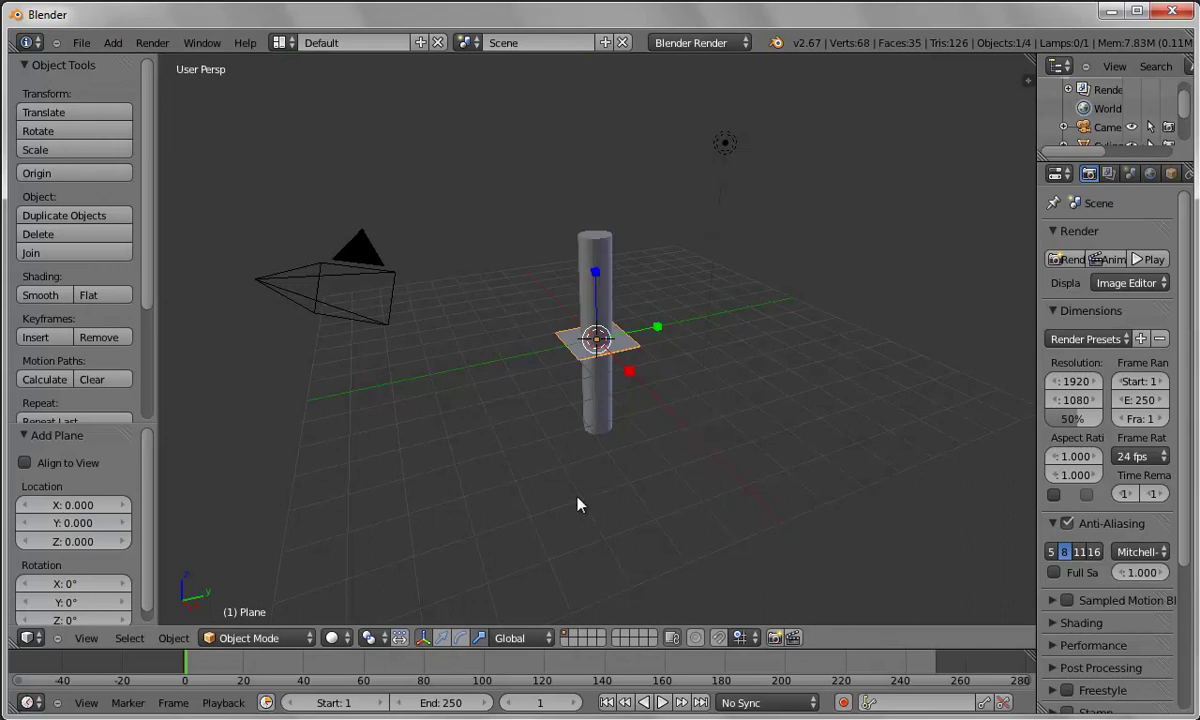
scroll(577, 503, up, 3)
key(s)
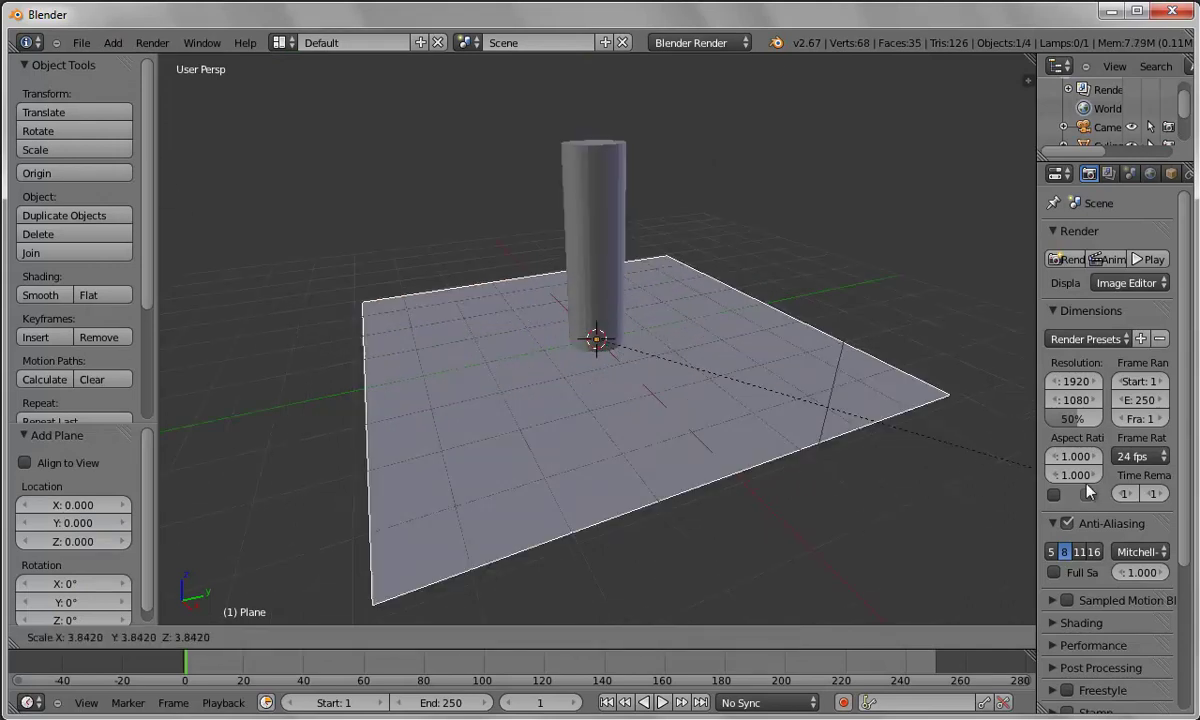
click(840, 487)
- Narrow the plane along the X axis and rotate it 90° about Y so it stands upright
key(s)
key(x)
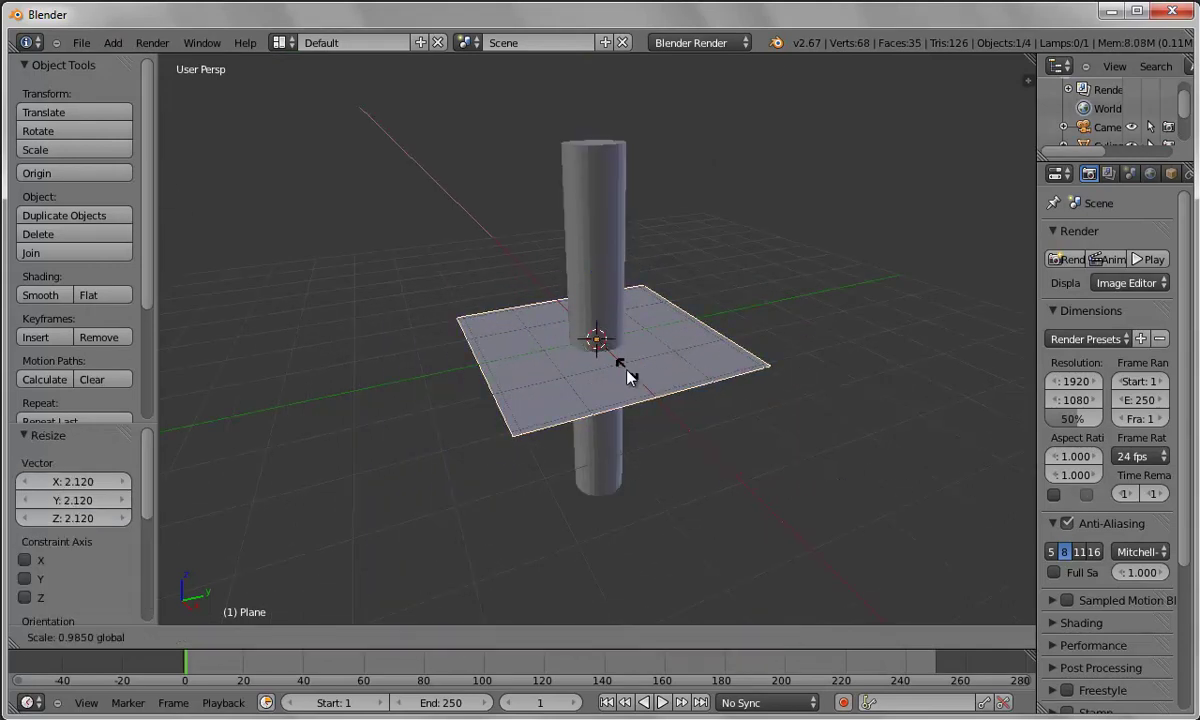
click(623, 371)
click(460, 637)
drag(610, 288, 623, 348)
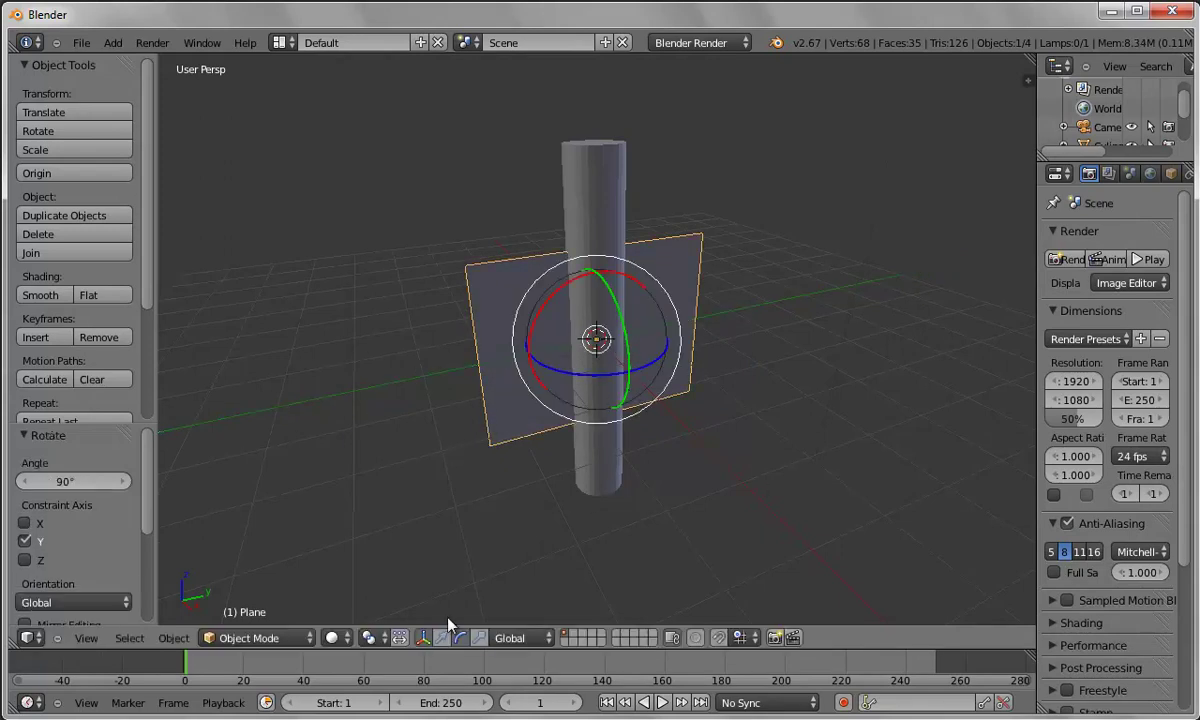
- In right orthographic view, move the plane about -2.1 and a further -0.32 along Y, and raise it near the pole's upper end
key(KP_1)
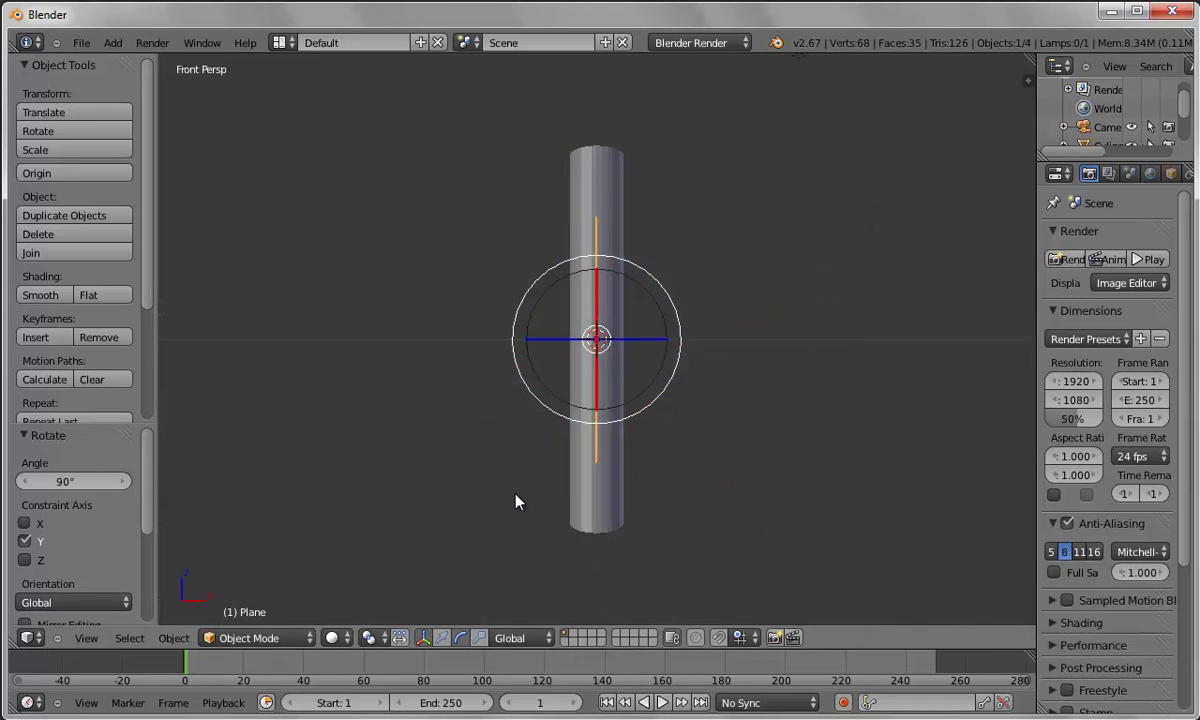
key(KP_8)
key(KP_3)
key(KP_5)
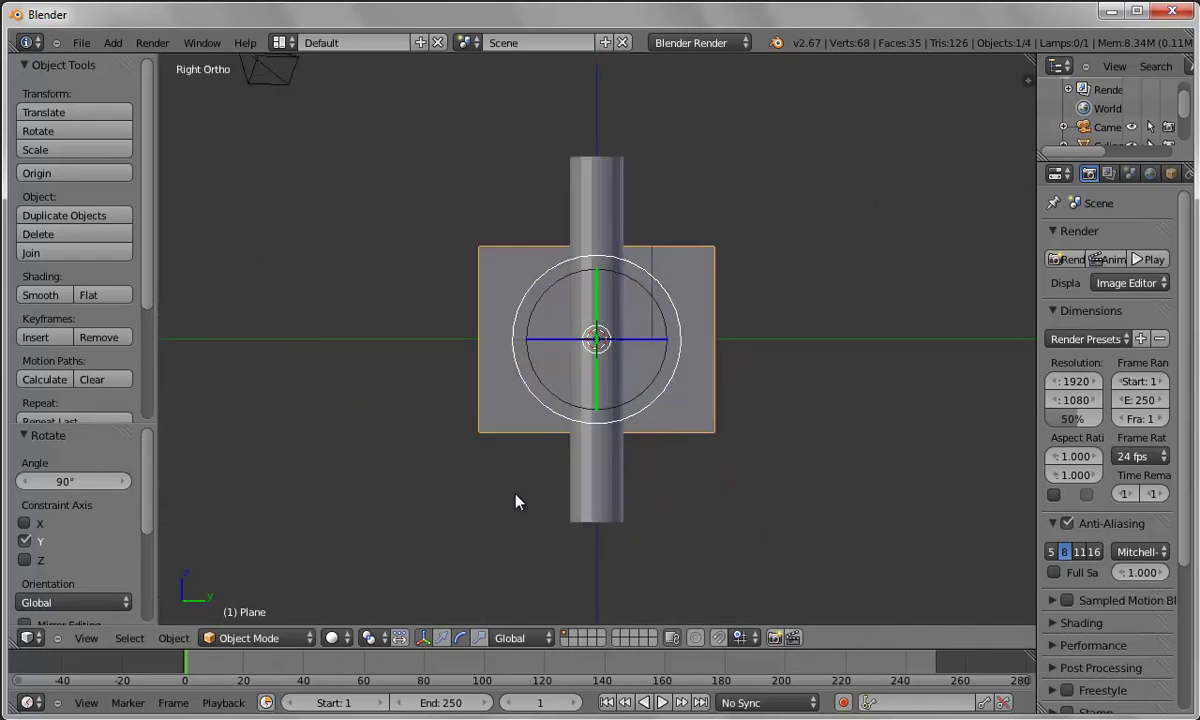
click(443, 640)
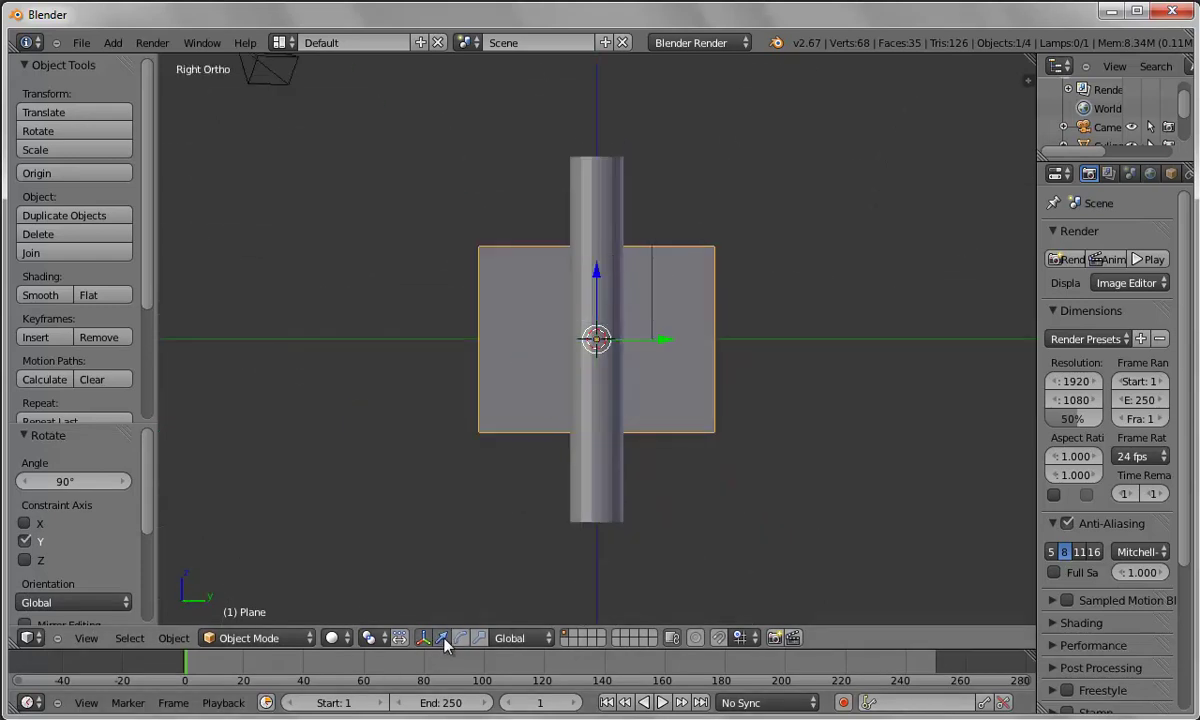
drag(660, 345, 545, 341)
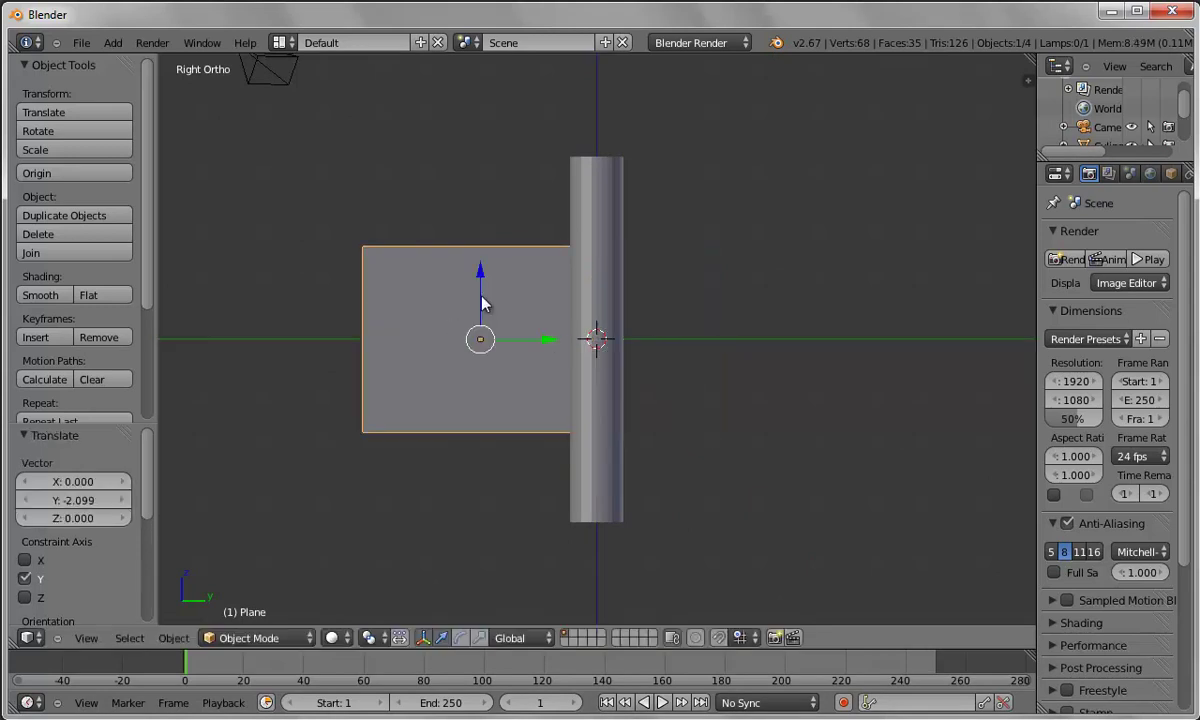
drag(477, 282, 461, 206)
drag(549, 268, 536, 271)
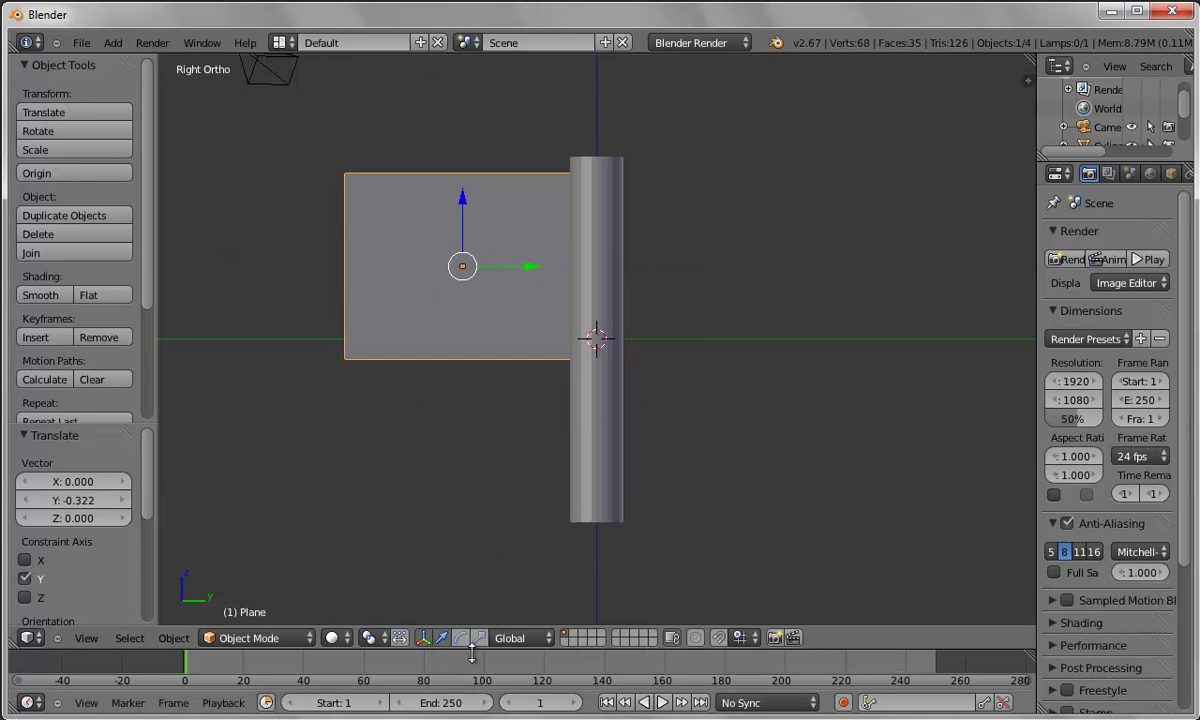
- Switch the viewport to wireframe shading and check how the plane's edge sits inside the pole, ending in the right view
click(350, 640)
click(365, 585)
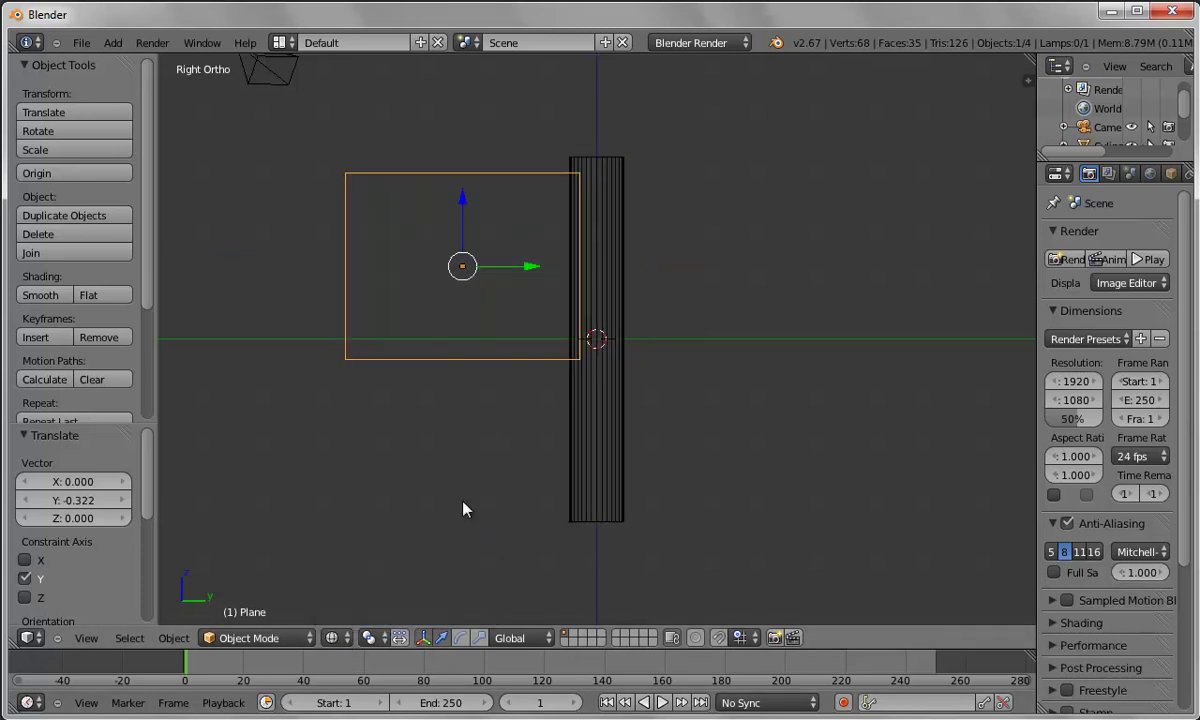
middle_drag(656, 300, 532, 247)
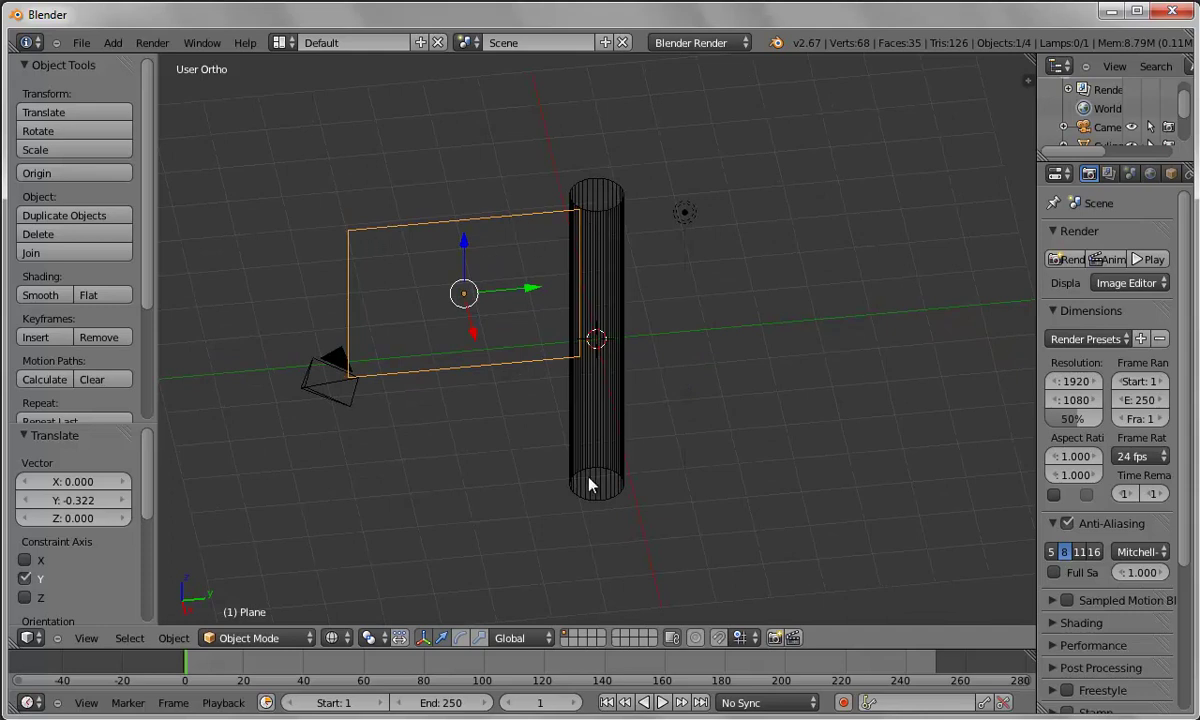
key(KP_1)
key(KP_3)
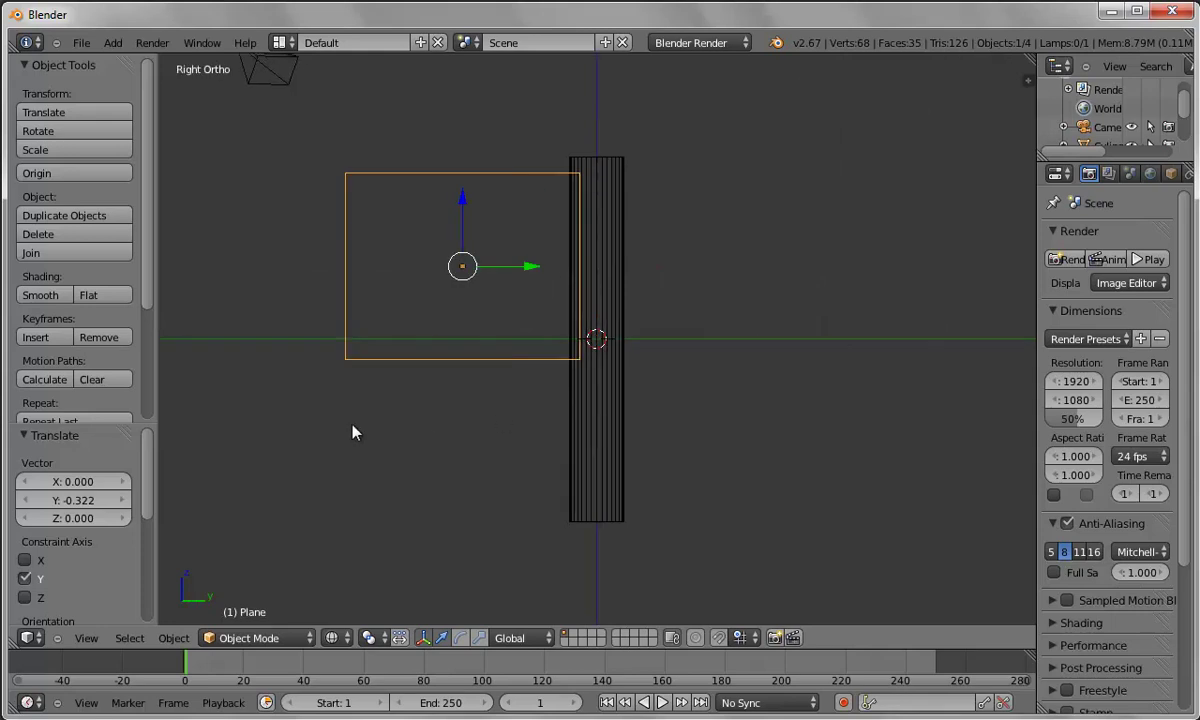
- Subdivide the plane's mesh five times with one cut each and return to Object Mode
click(248, 637)
click(255, 604)
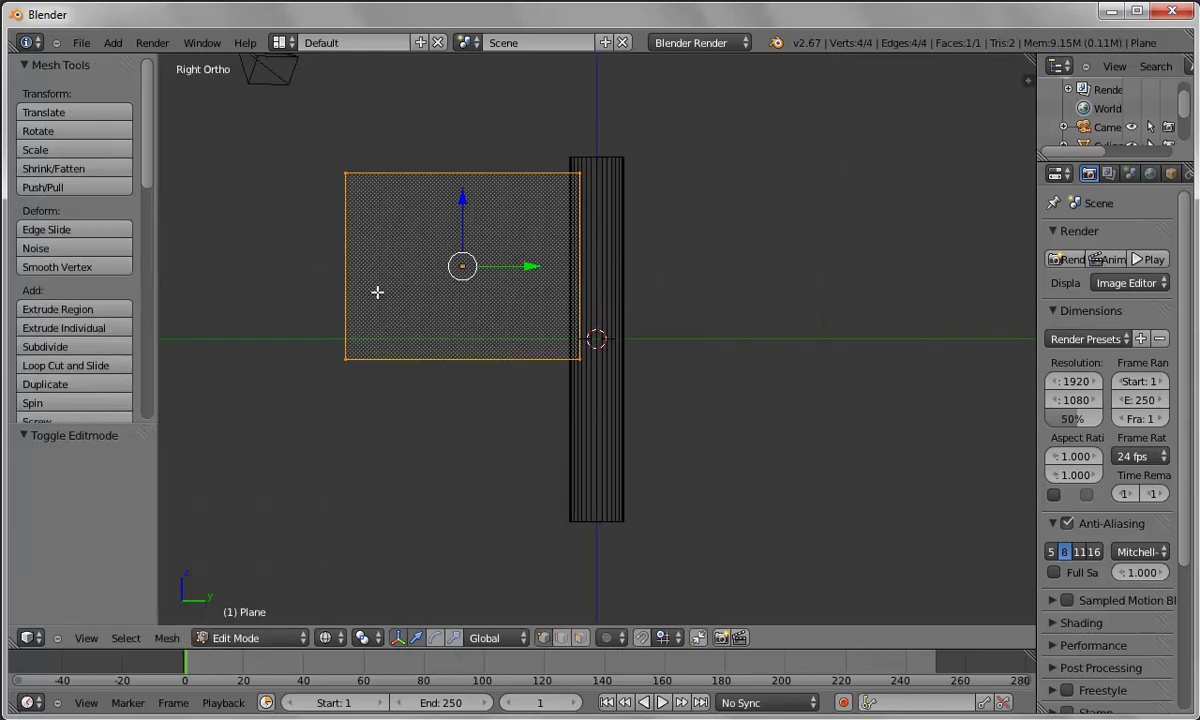
click(70, 346)
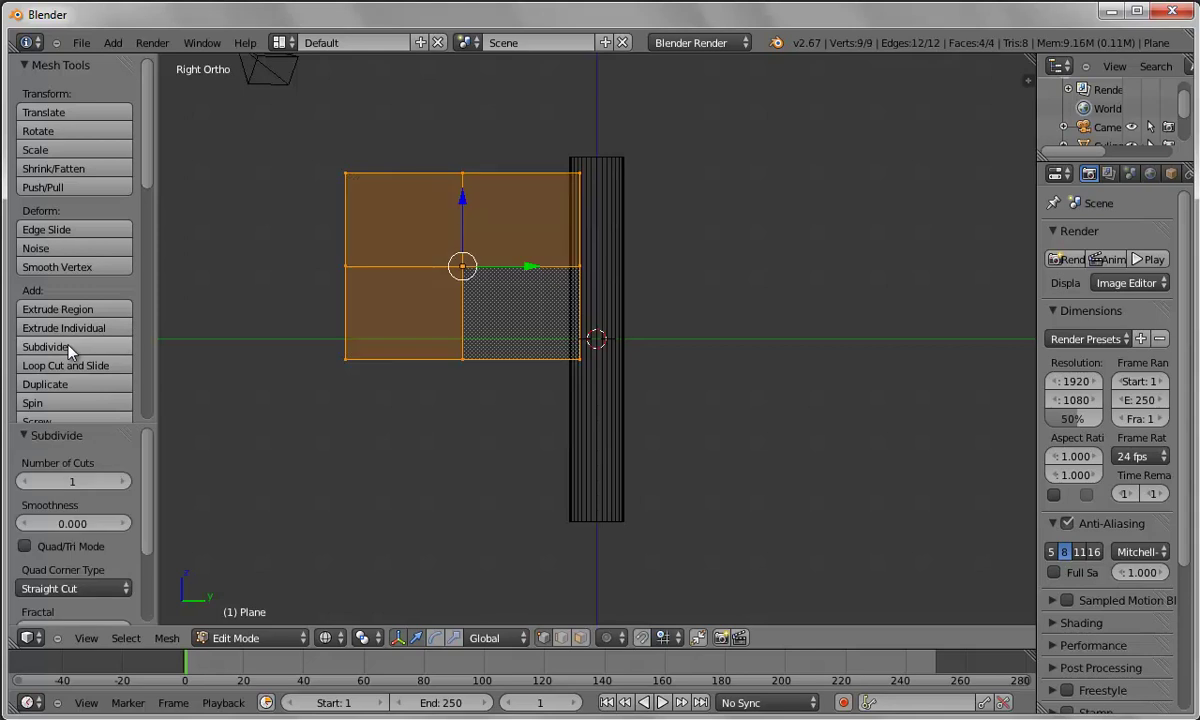
click(68, 346)
click(68, 346)
click(68, 346)
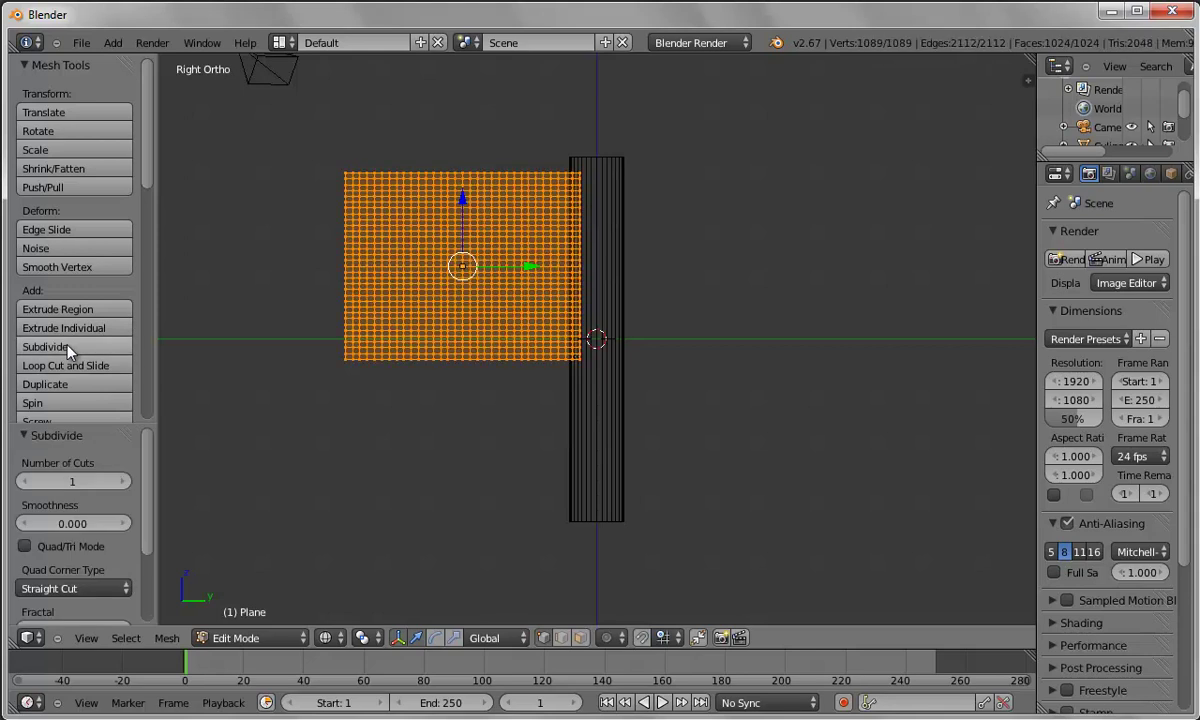
click(262, 638)
click(258, 619)
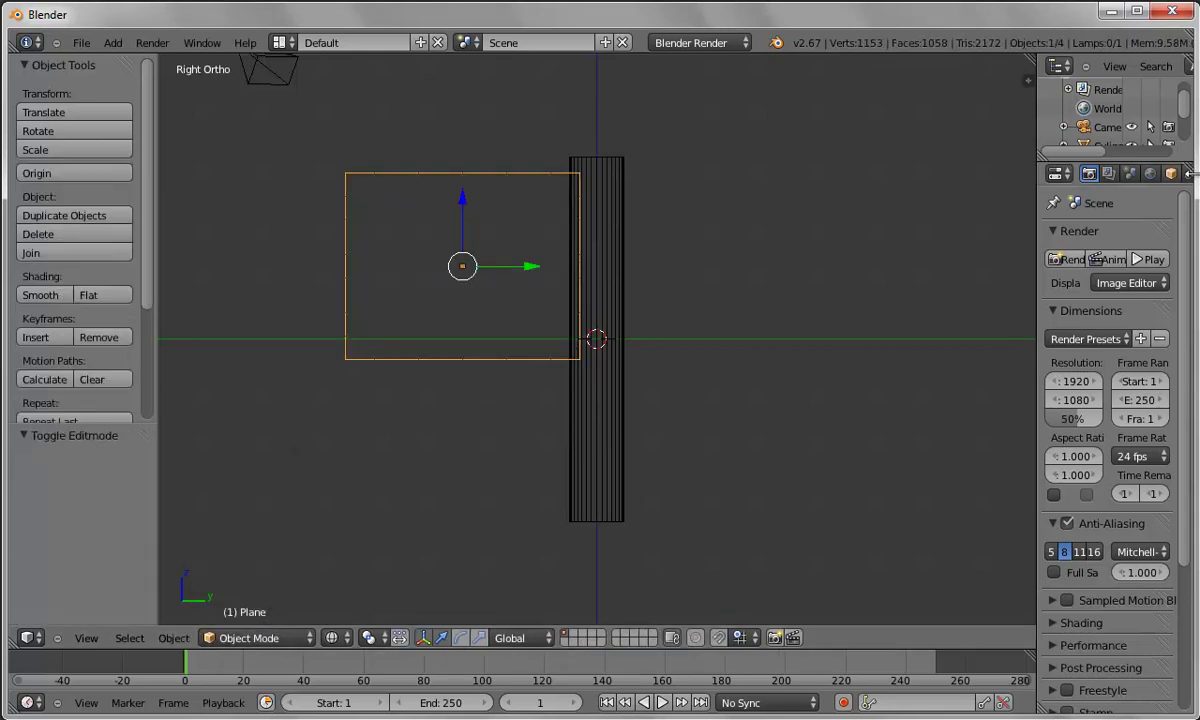
- Widen the properties area, and in Edit Mode select only the column of plane vertices lying inside the pole
drag(1040, 248, 888, 246)
click(276, 638)
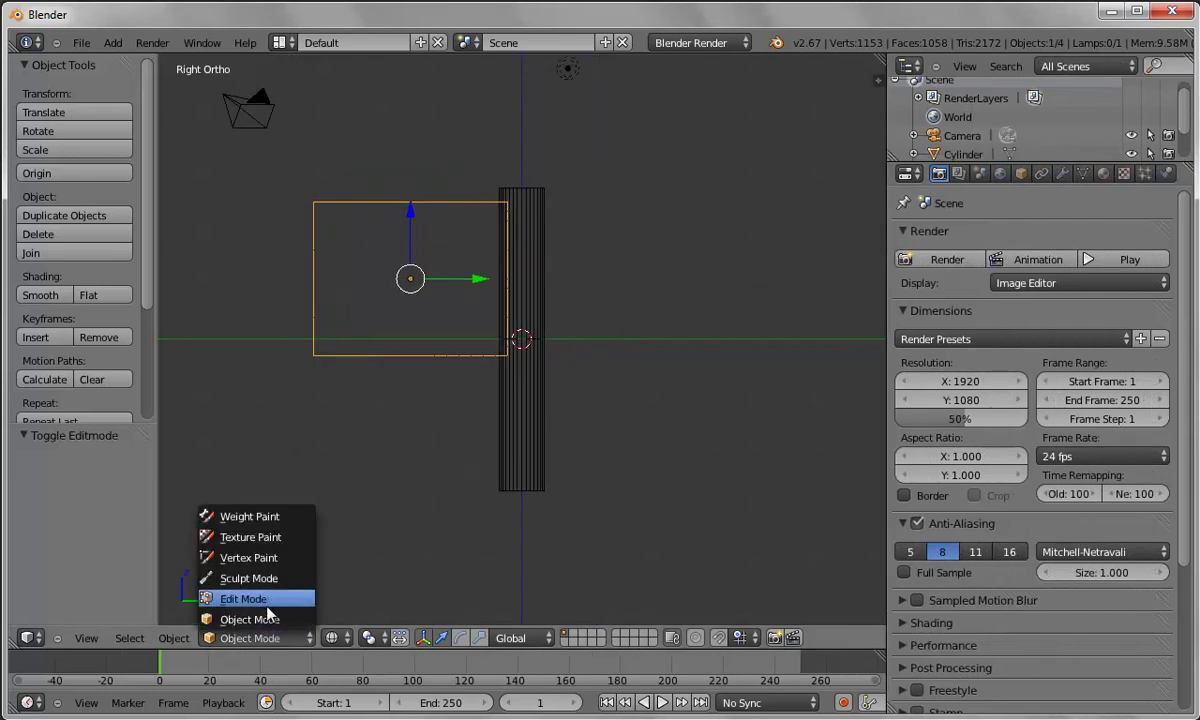
click(252, 592)
scroll(595, 380, up, 2)
key(a)
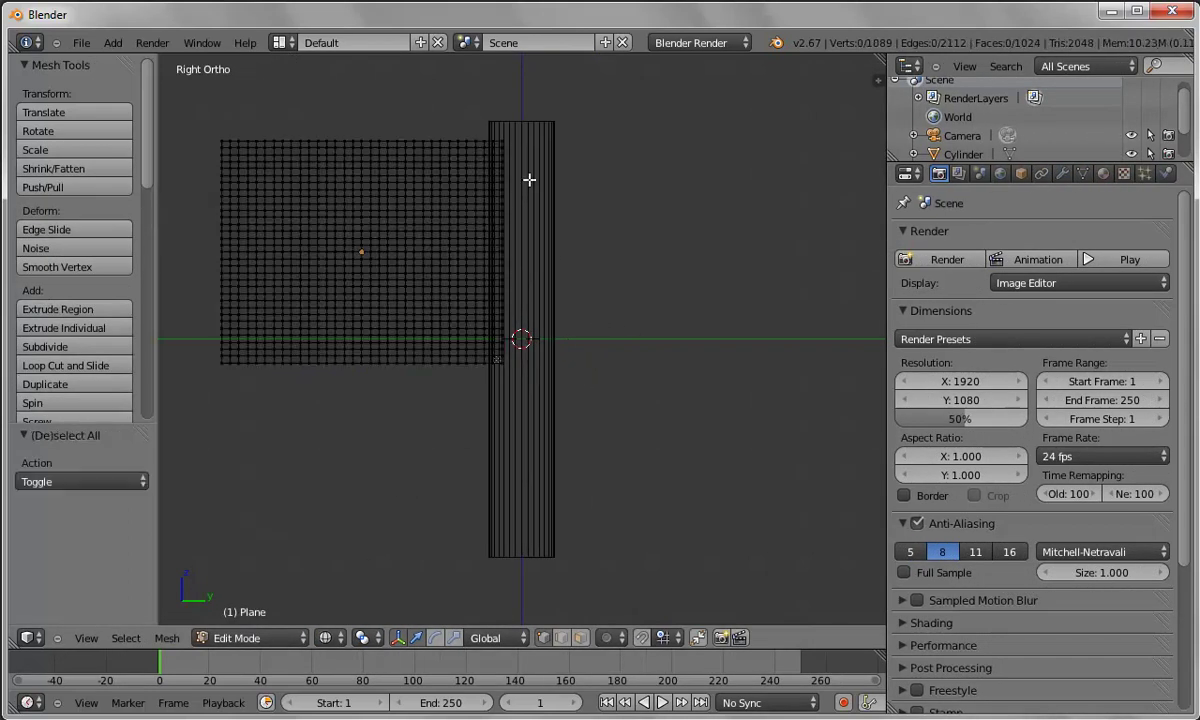
key(b)
drag(500, 126, 525, 394)
scroll(633, 375, up, 1)
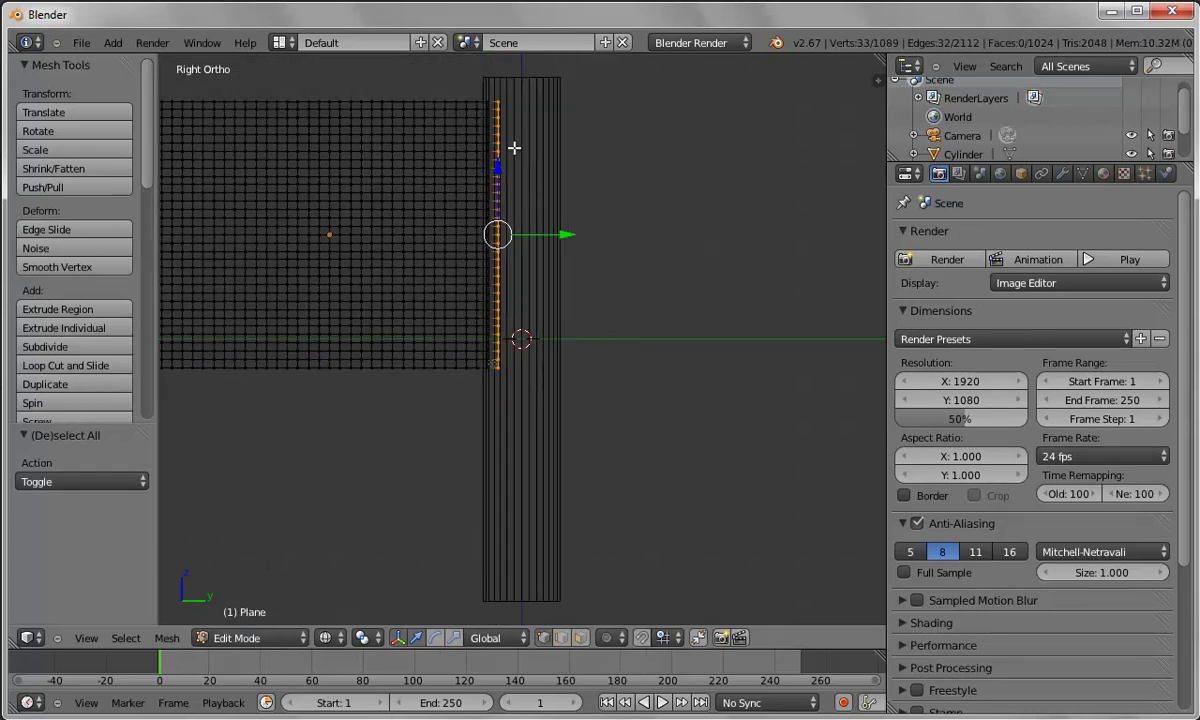
- Create a vertex group named Pin Group, assign the selected edge vertices to it, and return to Object Mode
click(1083, 174)
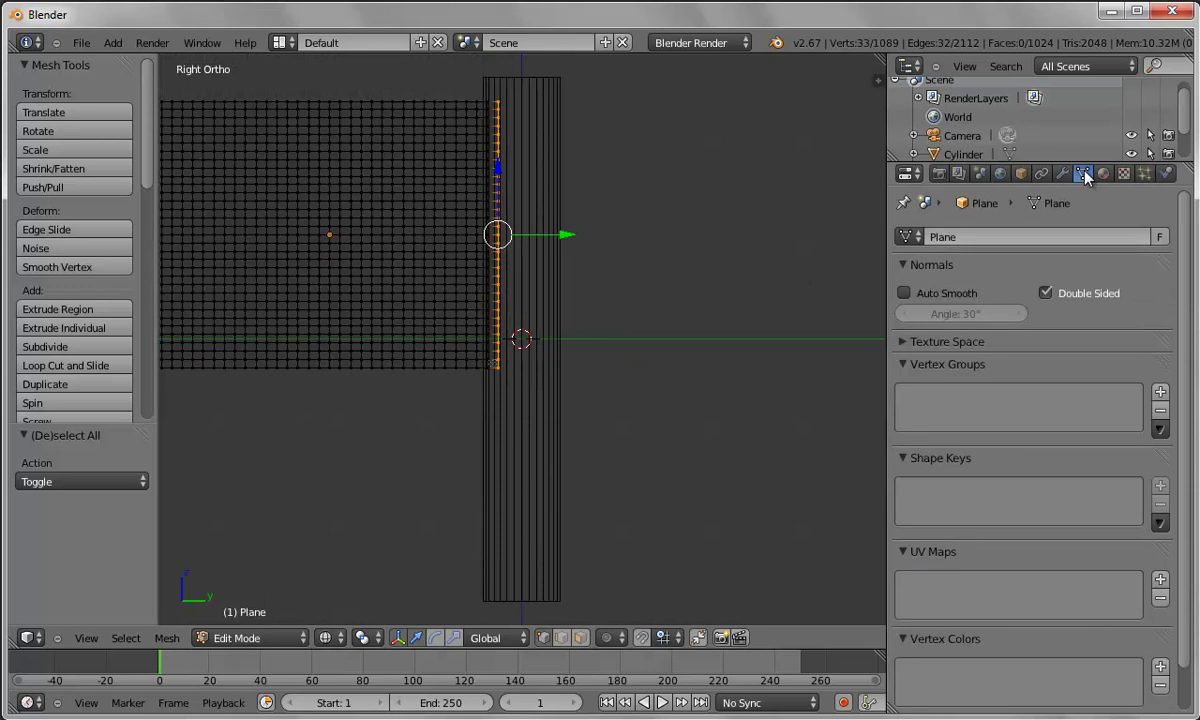
click(1160, 392)
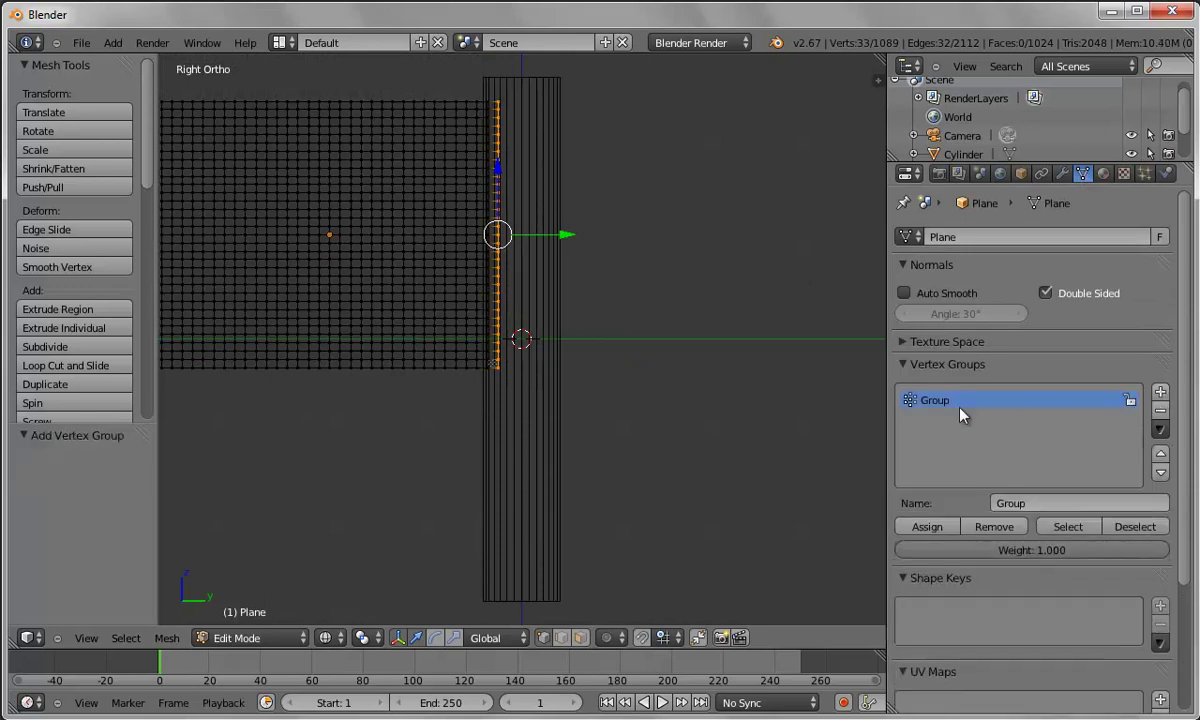
click(1025, 503)
text(Pin Group)
key(Return)
click(928, 527)
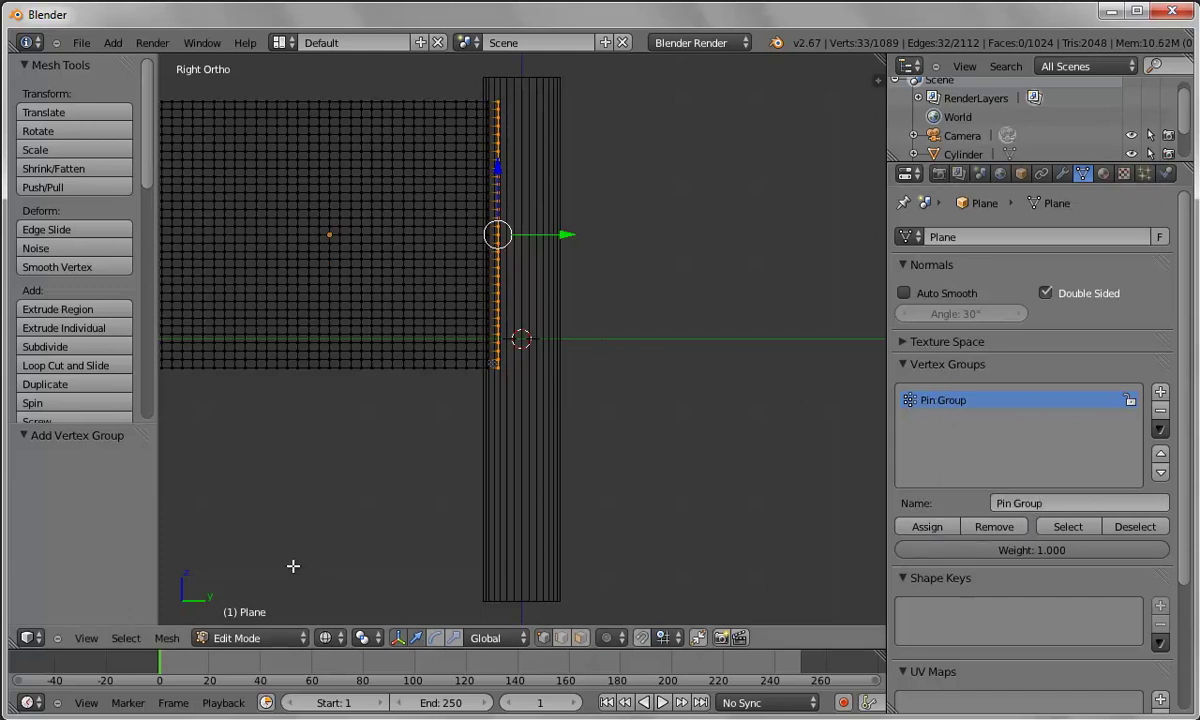
click(270, 640)
click(265, 621)
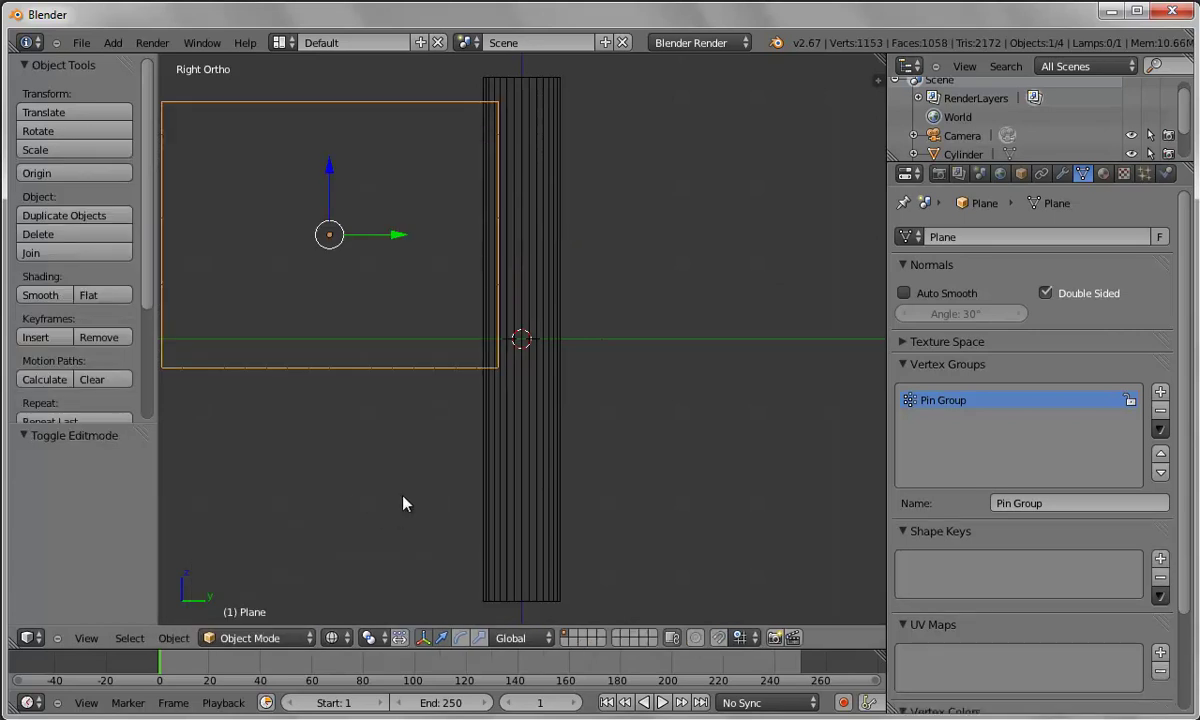
- Enable Cloth physics on the plane with pinning set to Pin Group, and play the simulation
click(1166, 175)
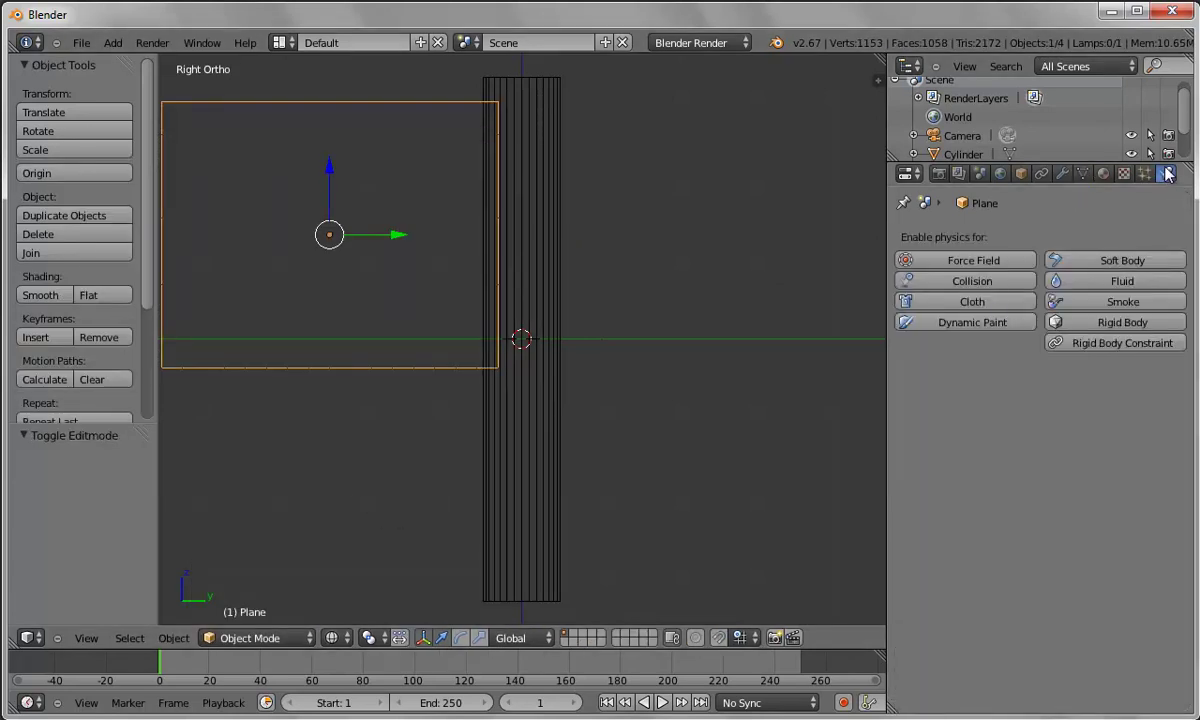
click(984, 304)
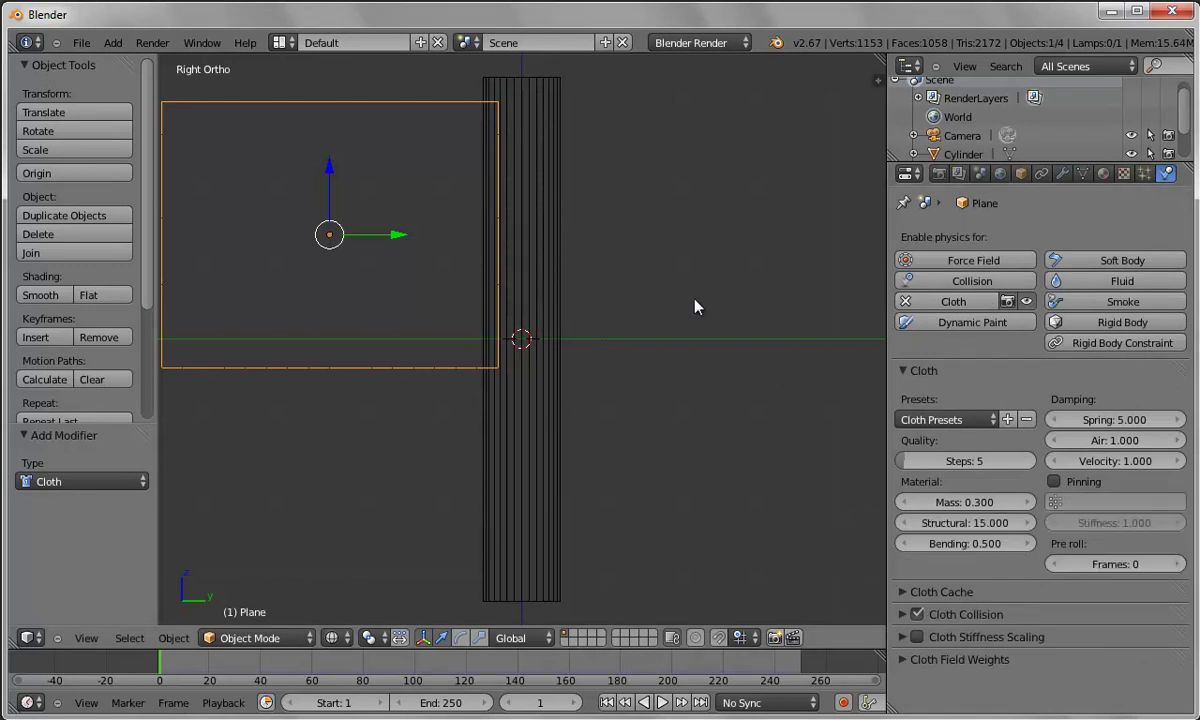
click(1055, 482)
click(1075, 502)
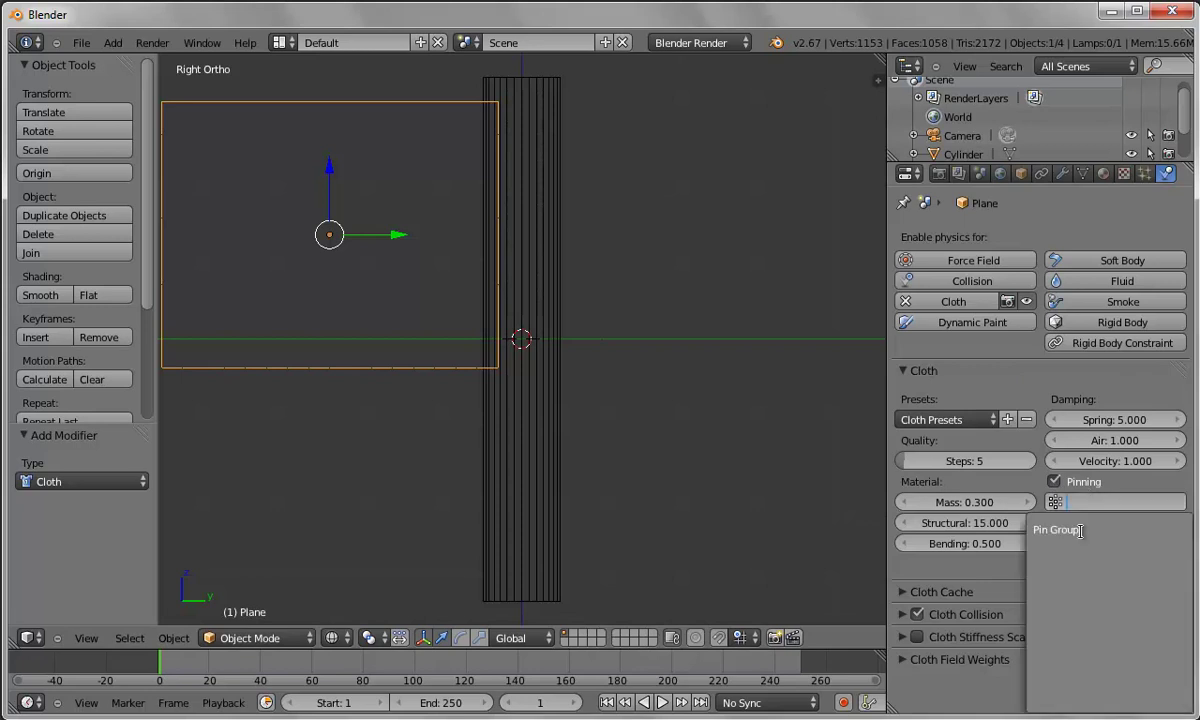
click(1062, 530)
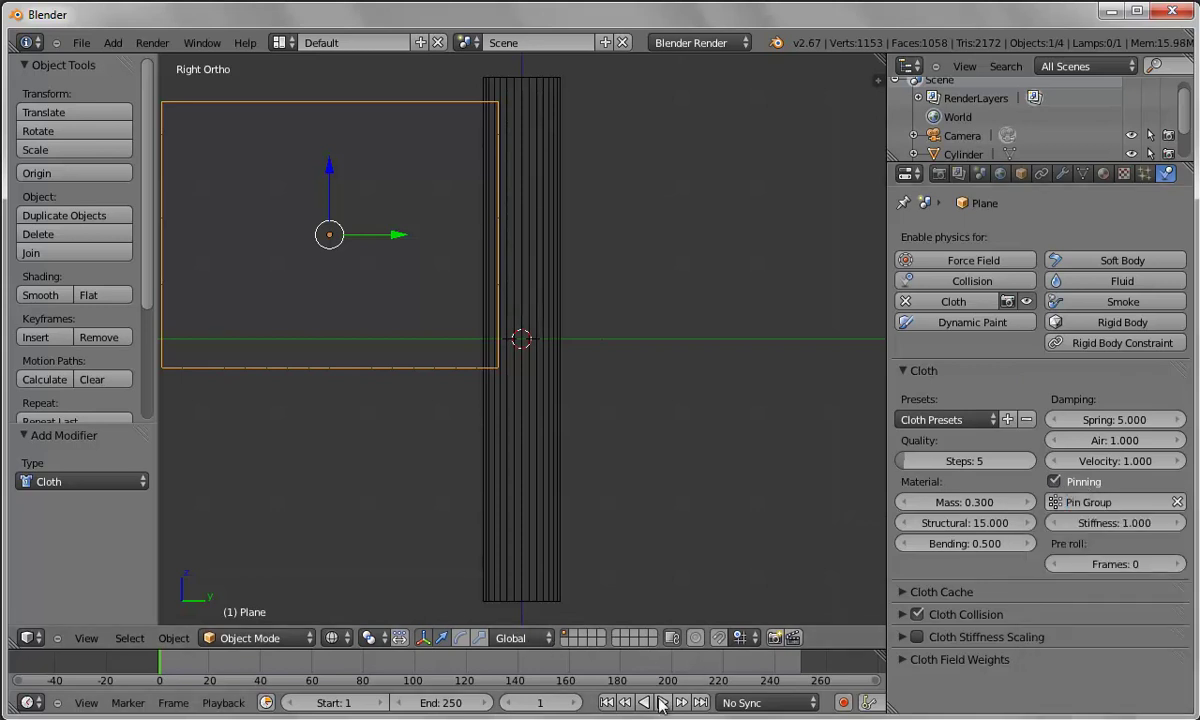
click(663, 703)
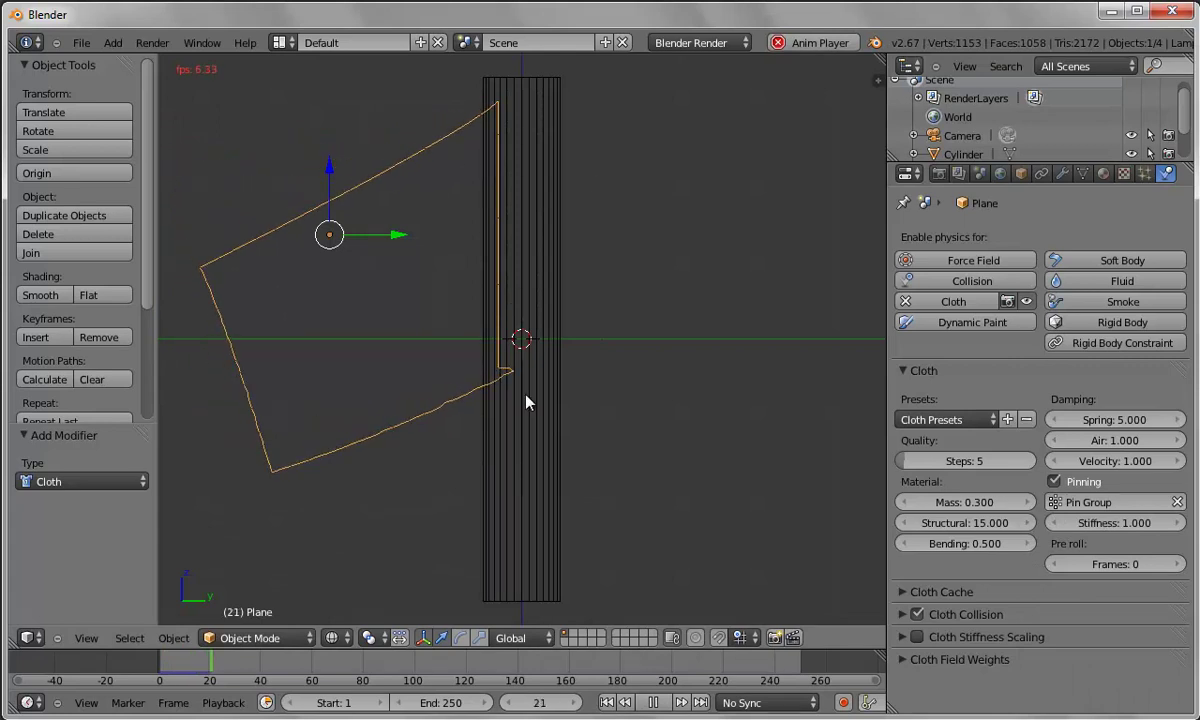
- Stop the simulation, rewind to frame 1, and enable Collision physics on the cylinder pole
click(655, 703)
click(606, 703)
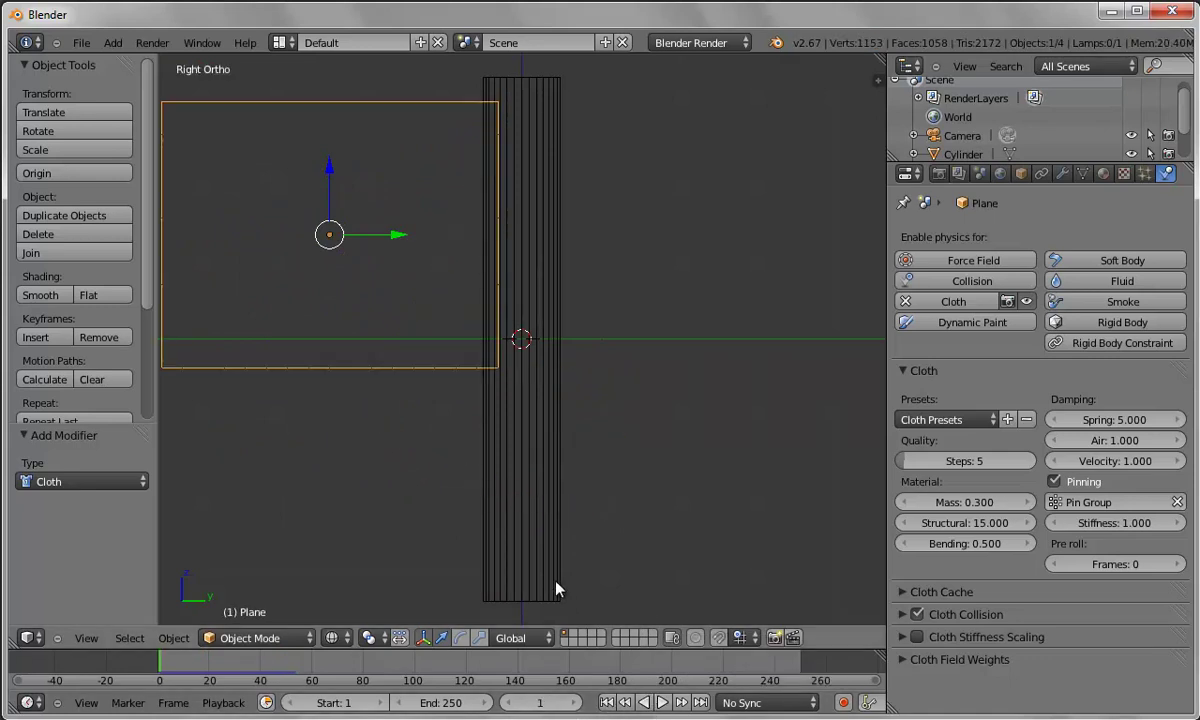
right_click(520, 515)
click(945, 282)
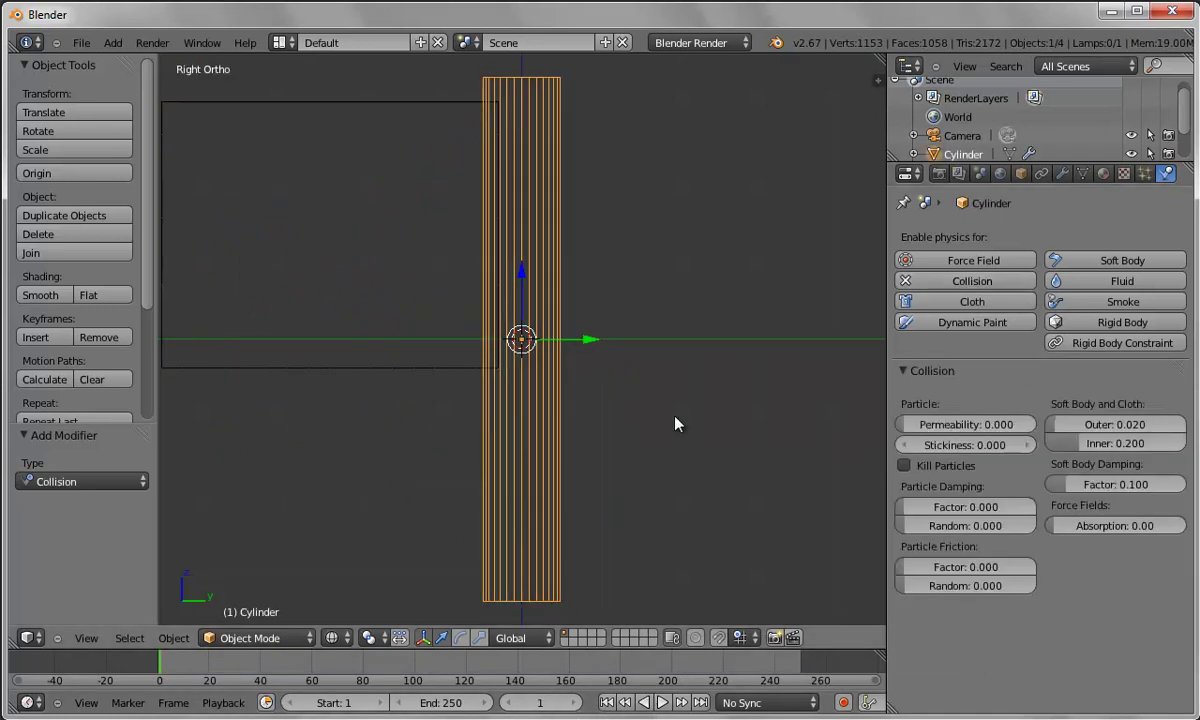
- Switch the viewport to solid shading, play the cloth simulation with the collision pole, and rewind to frame 1
mouse_move(578, 440)
middle_down()
mouse_move(557, 431)
mouse_move(576, 407)
mouse_move(565, 438)
middle_up()
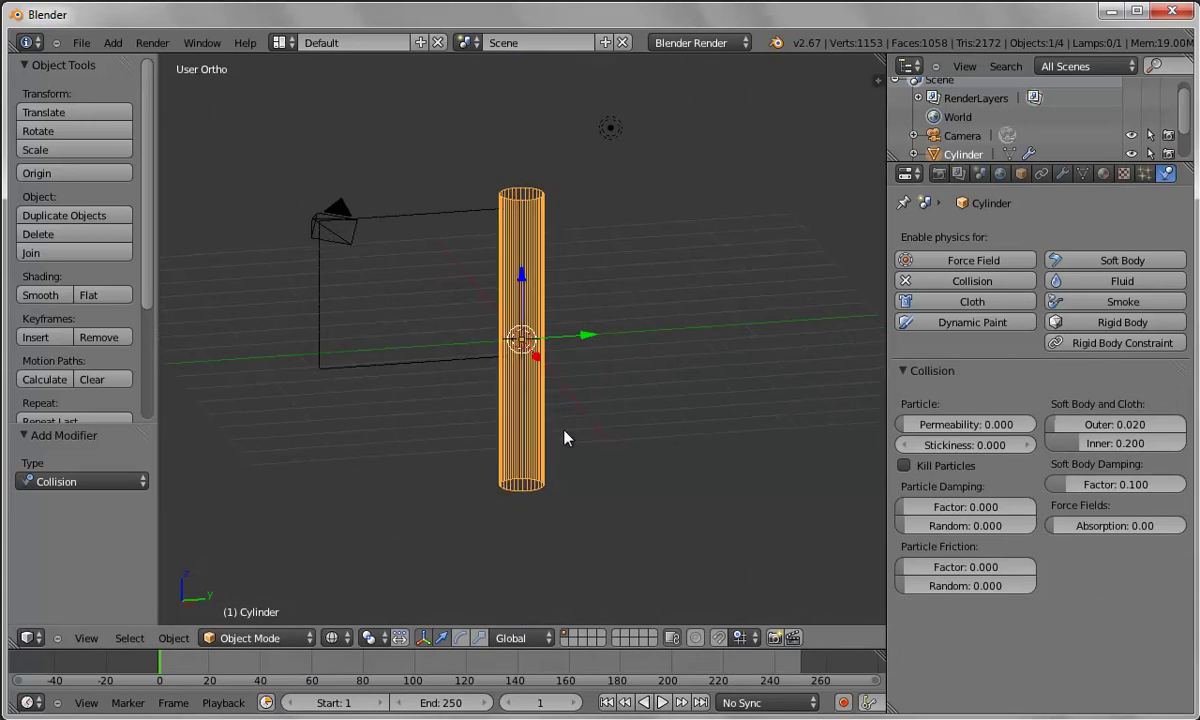
click(349, 637)
click(347, 574)
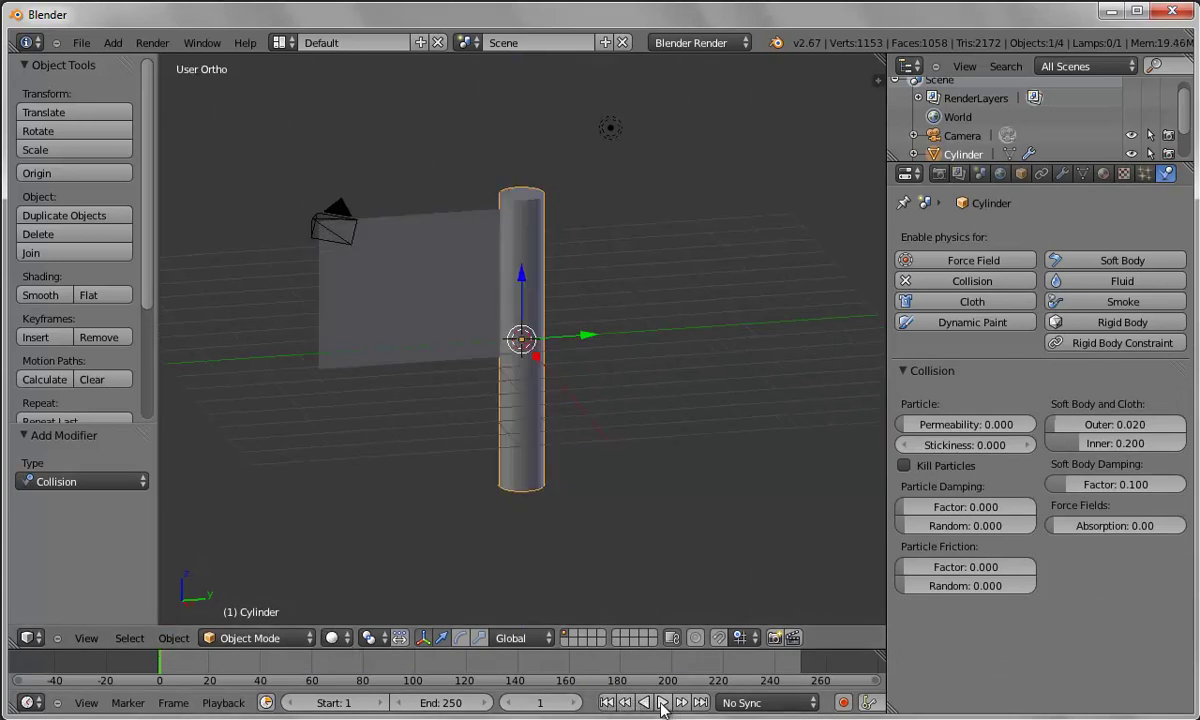
click(662, 703)
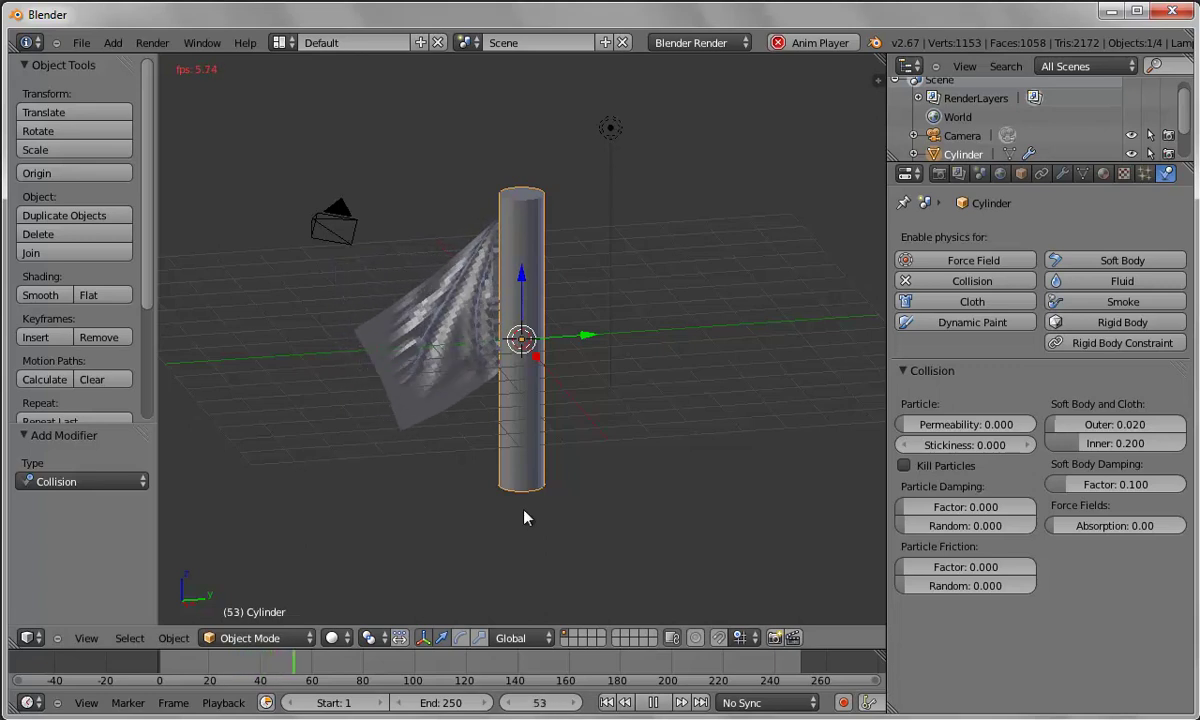
click(655, 703)
click(608, 703)
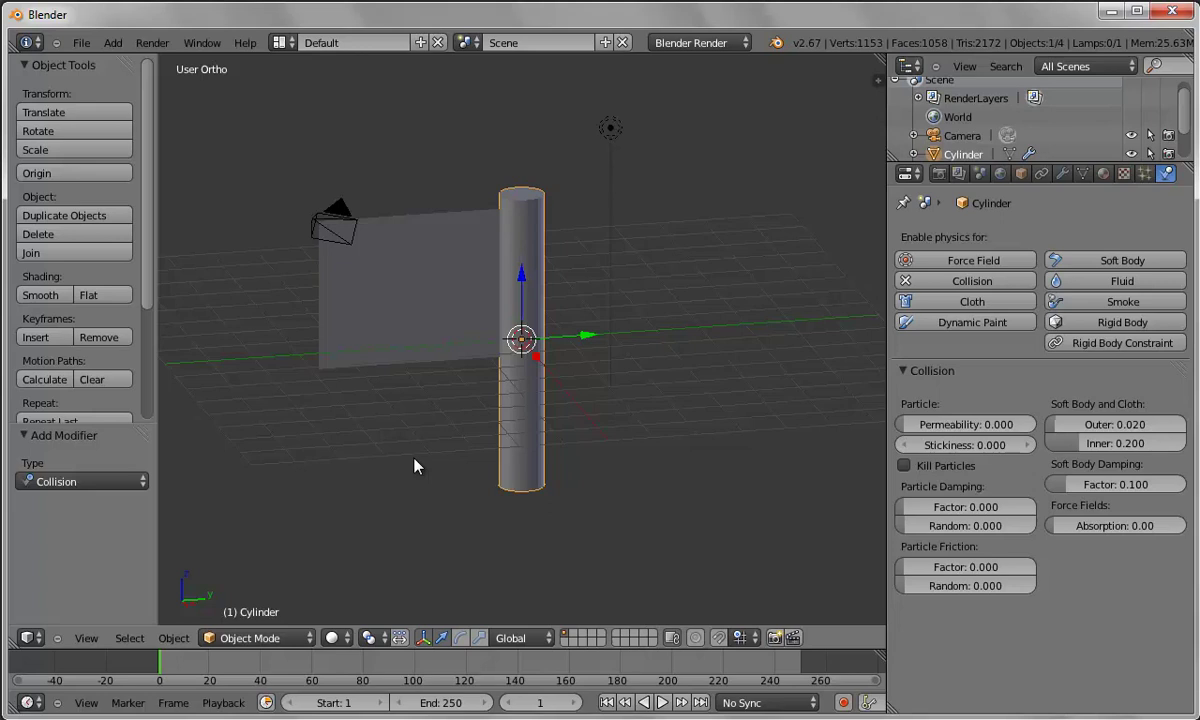
- Add a Plain Axes empty at the pole's centre and give it a force field of type Wind
click(113, 42)
mouse_move(169, 198)
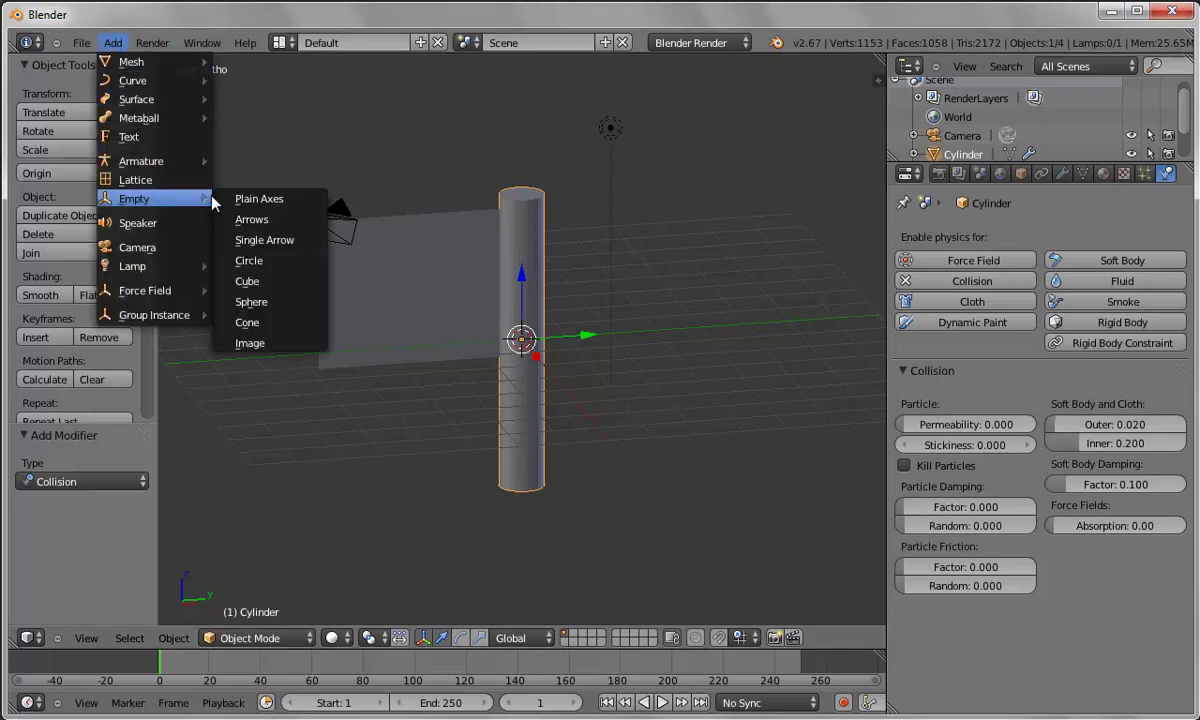
click(280, 197)
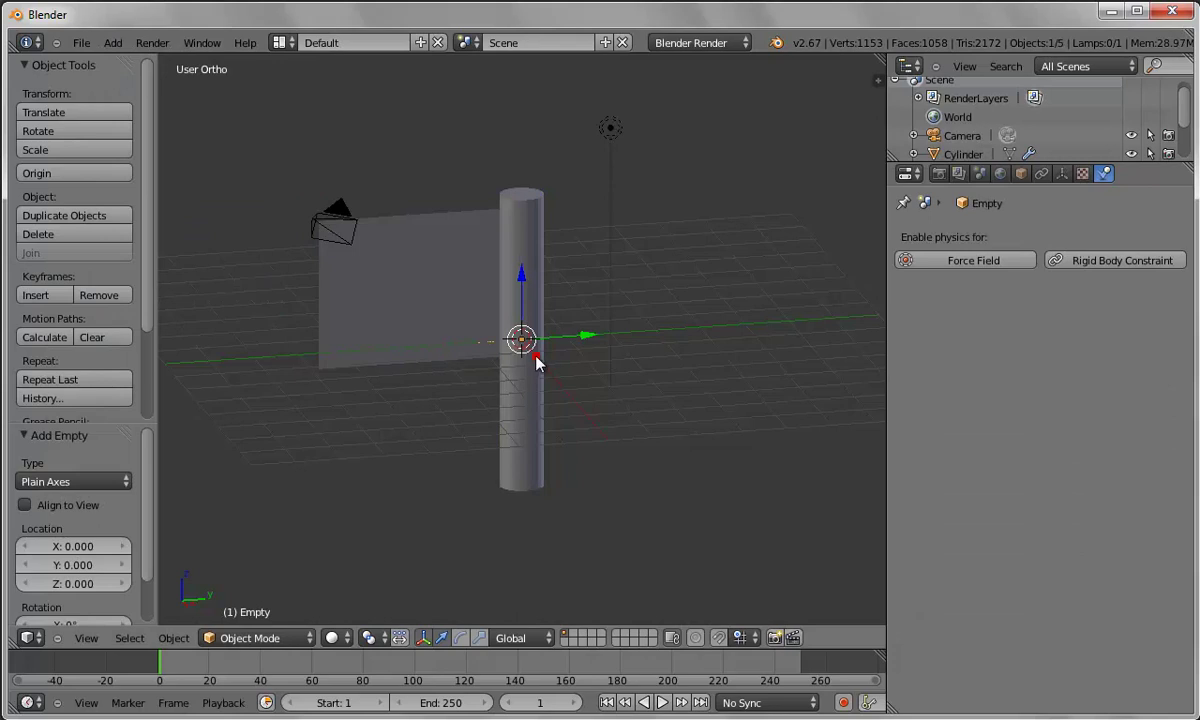
click(915, 261)
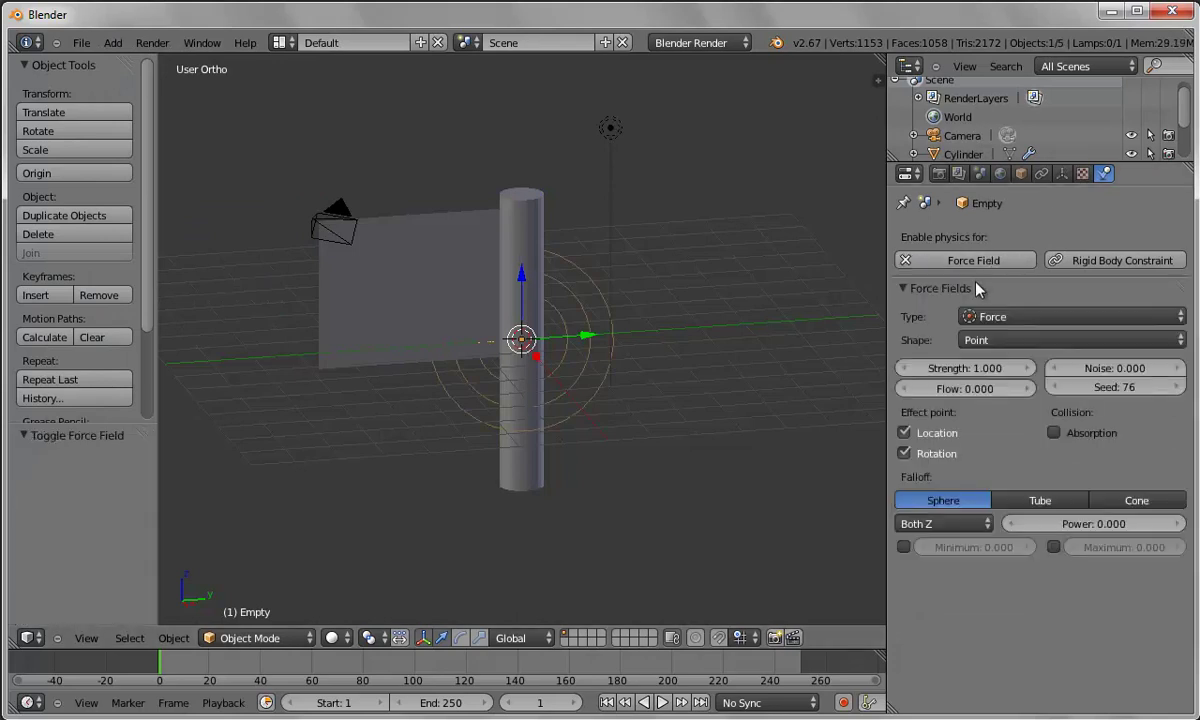
click(990, 316)
click(993, 376)
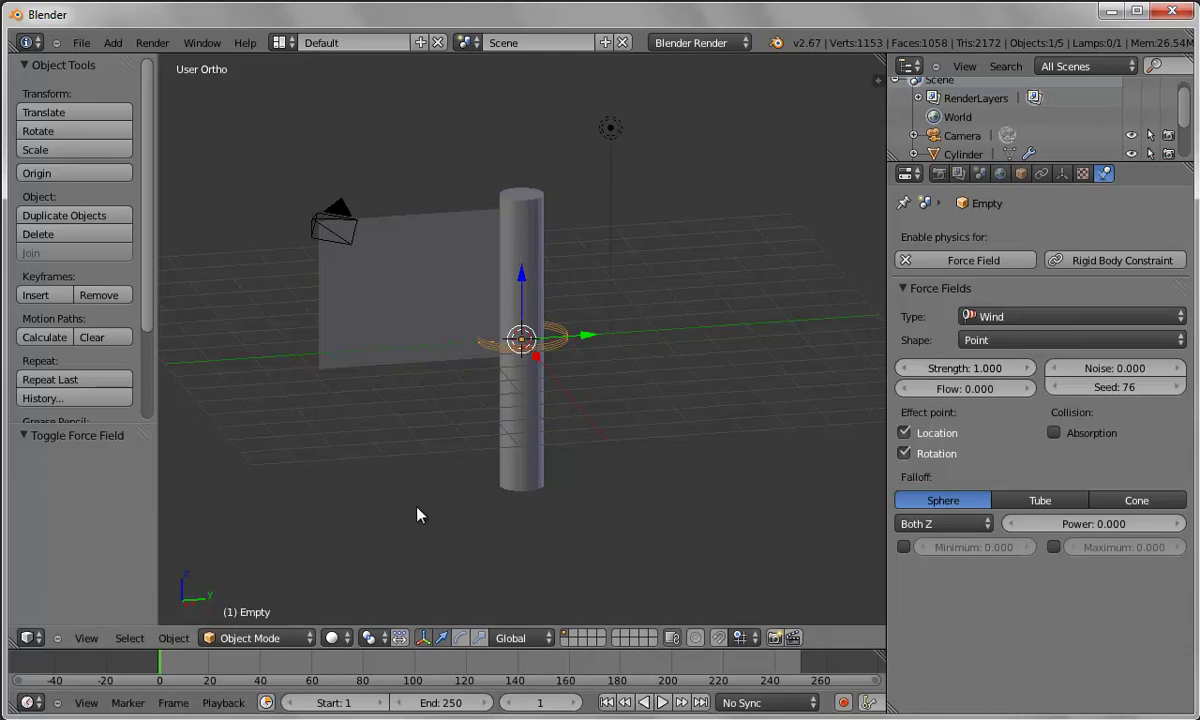
- Rotate the wind empty towards the flag, including about -36° around Z, and move it about X 0.54, Y 1.82, Z -0.31 to the pole's opposite side
click(460, 638)
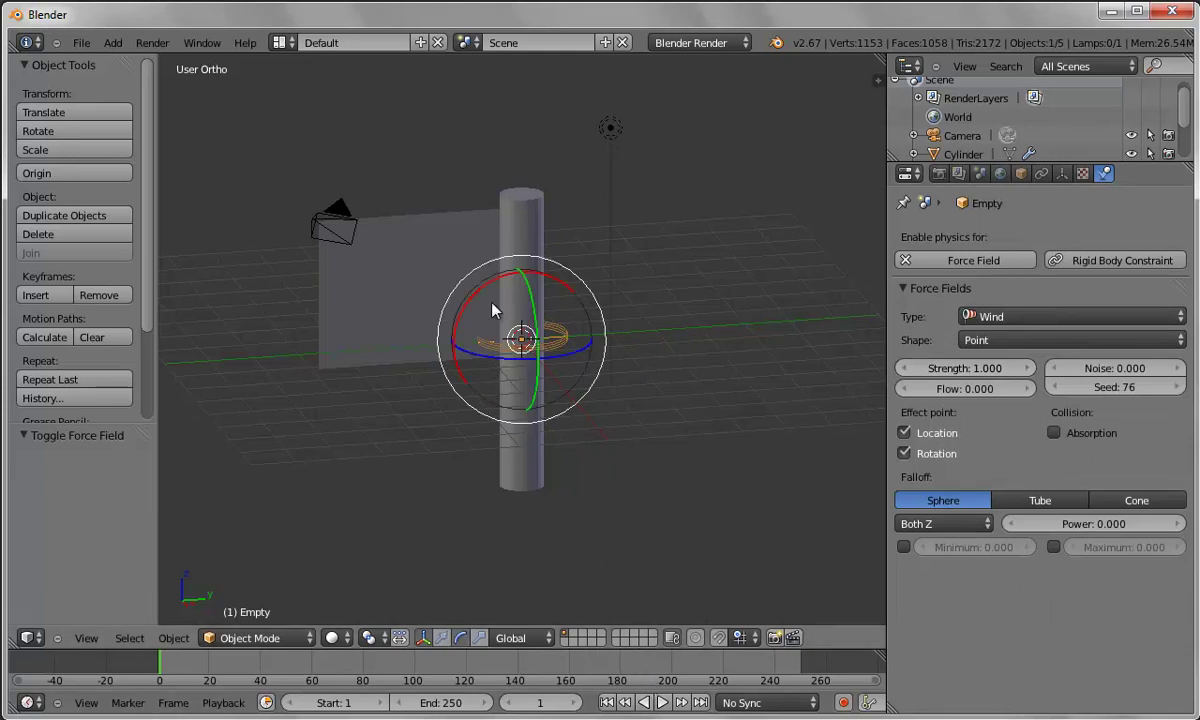
drag(535, 281, 395, 326)
drag(567, 358, 545, 361)
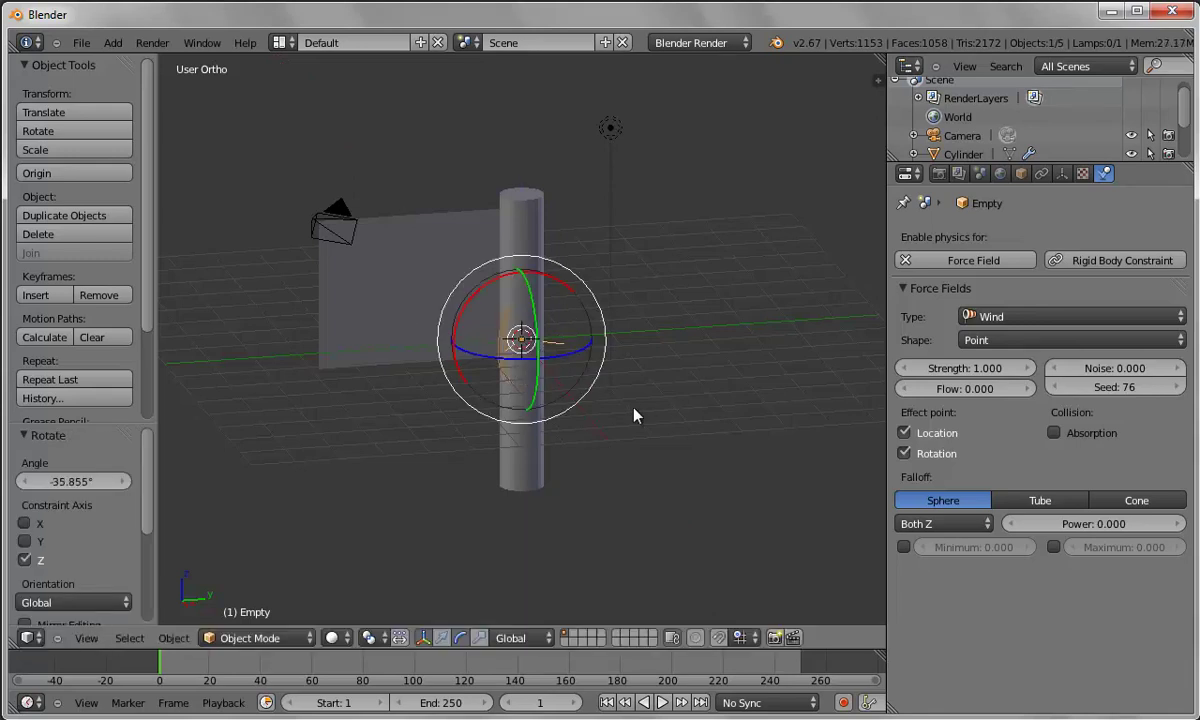
key(g)
click(723, 432)
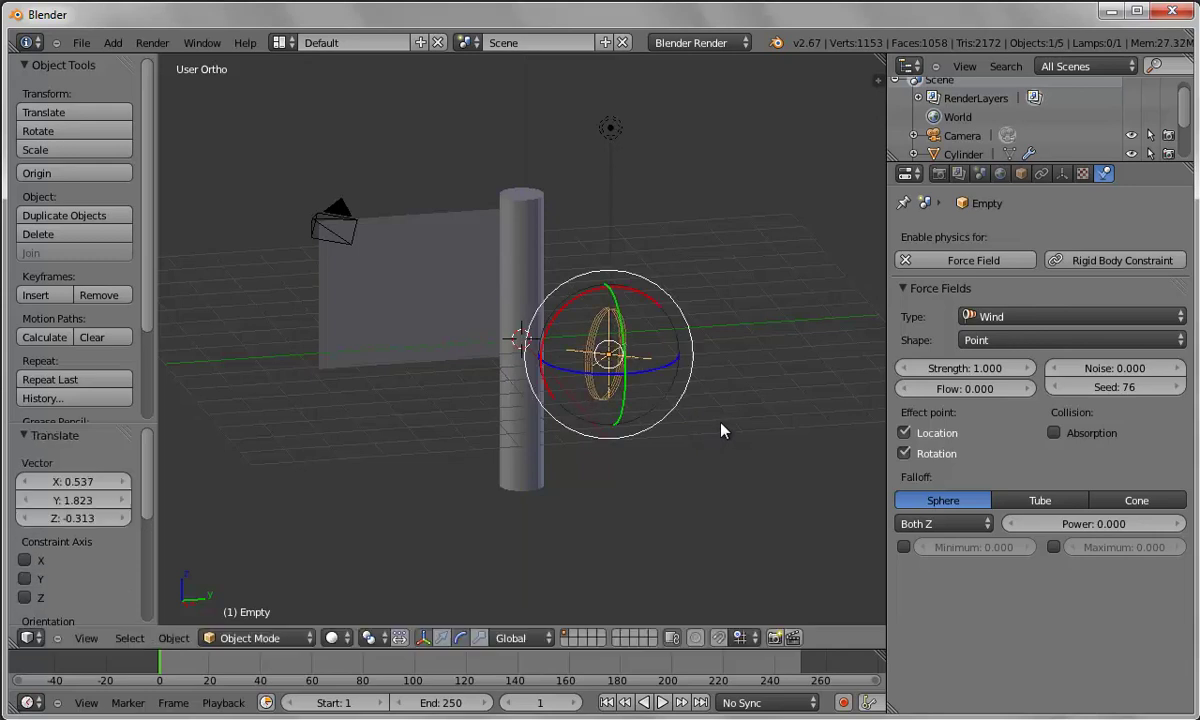
- Set the wind's shape to Plane and its strength to about 48.4, and rotate the empty about 18° around Z
click(994, 340)
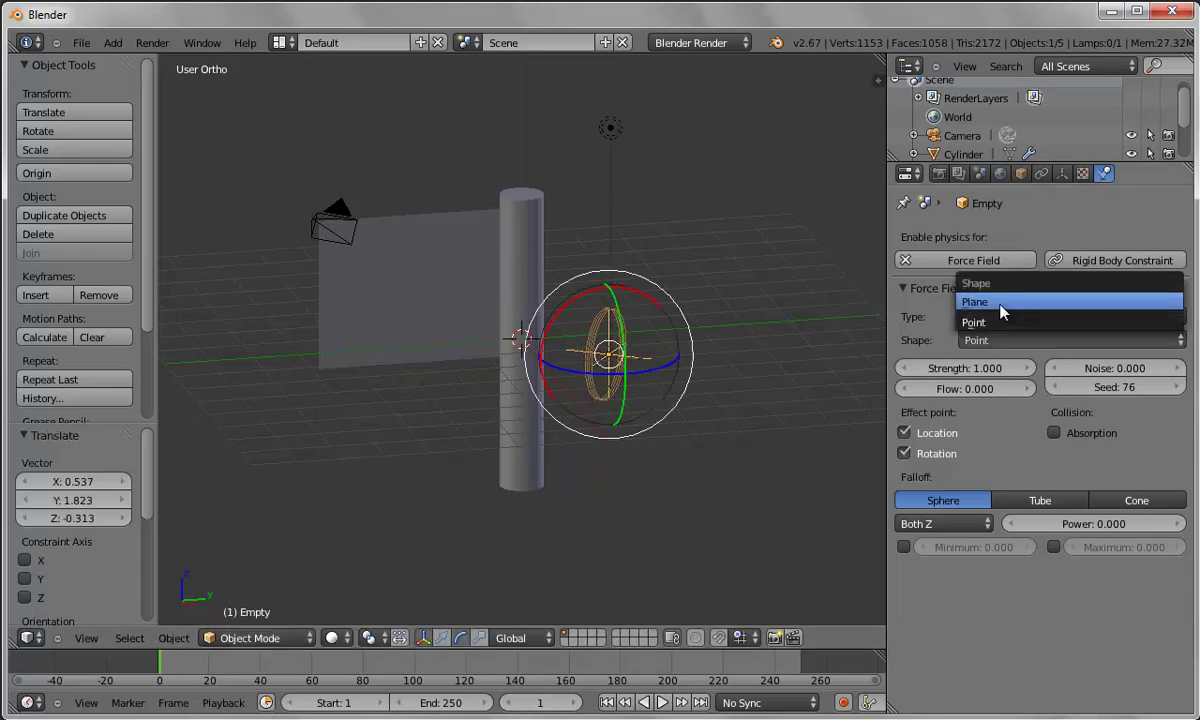
click(990, 302)
drag(1010, 376, 1021, 375)
middle_drag(699, 418, 643, 437)
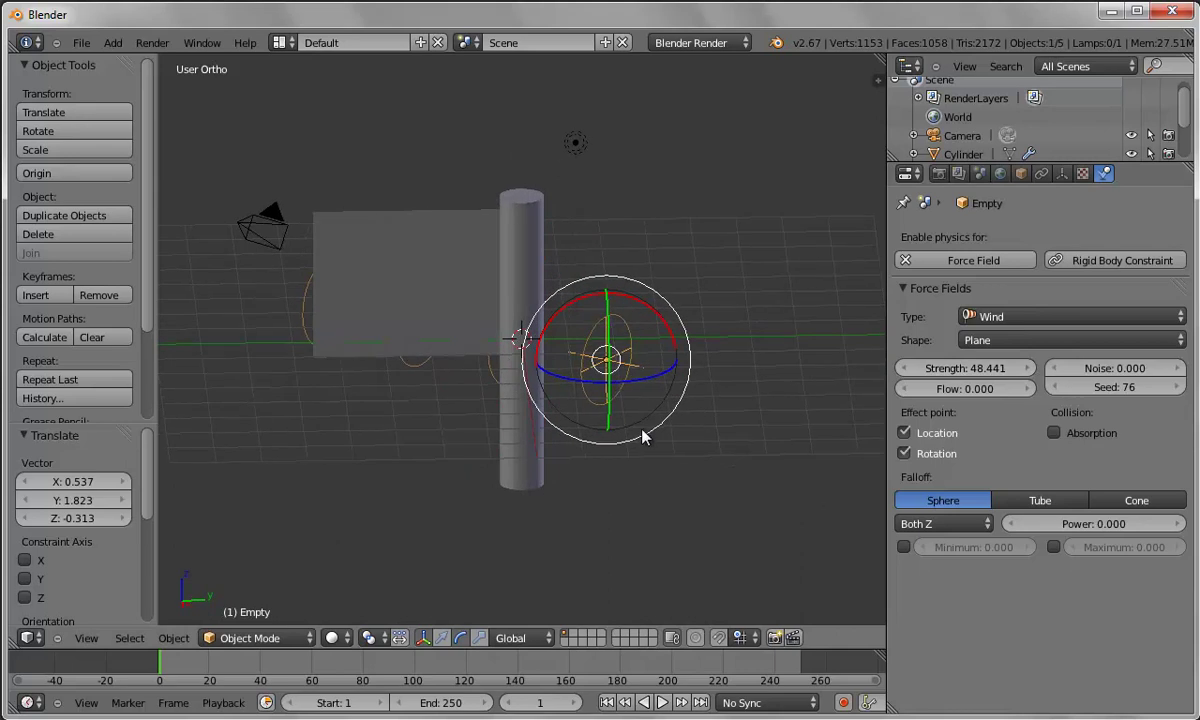
drag(575, 385, 589, 383)
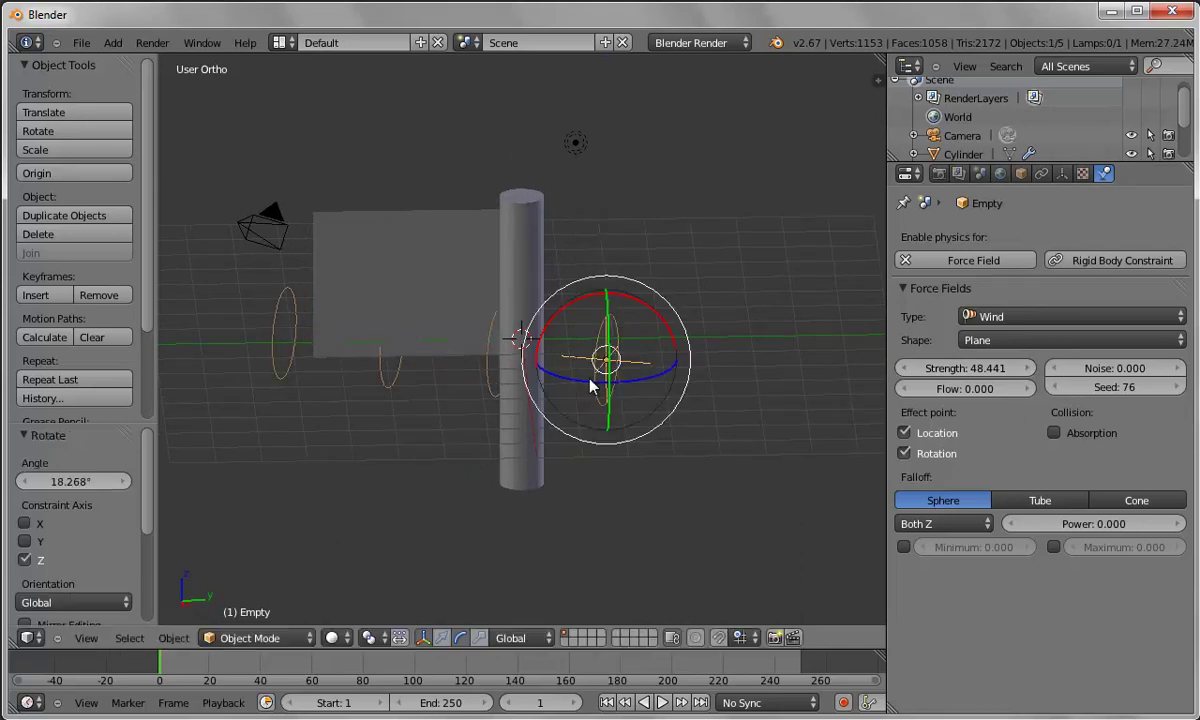
- Set the wind strength to 500 and play the simulation to frame 212 to watch the flag blow
click(963, 369)
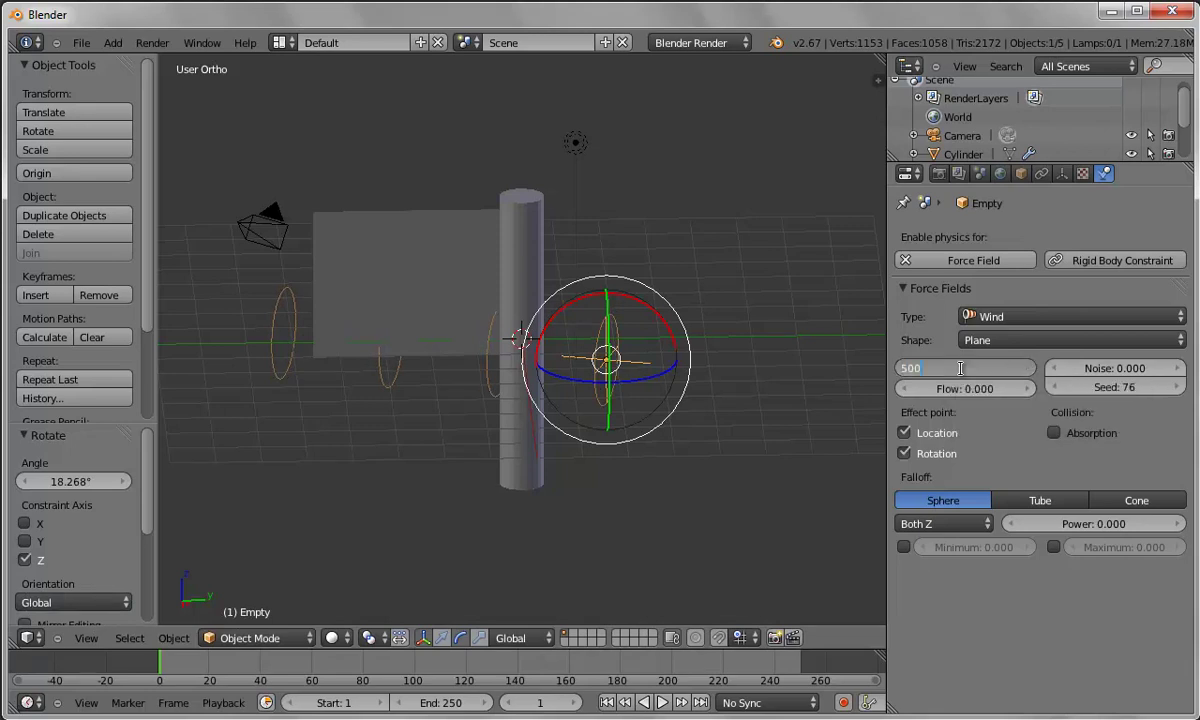
key(Return)
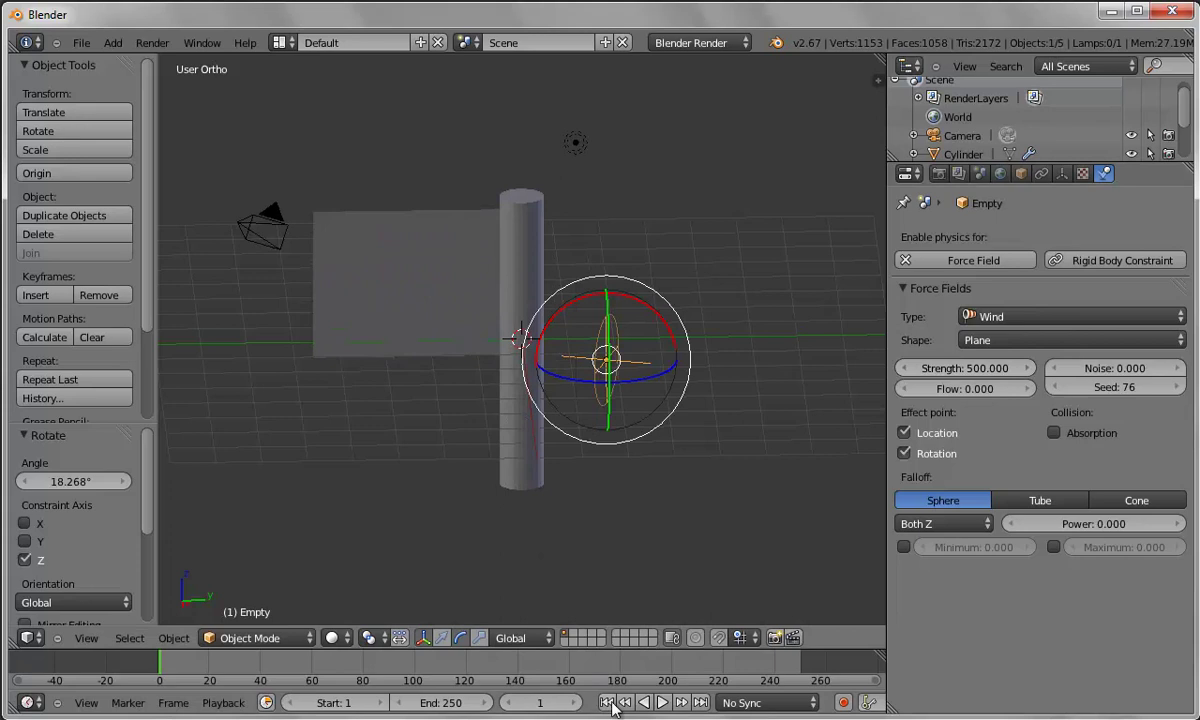
click(662, 703)
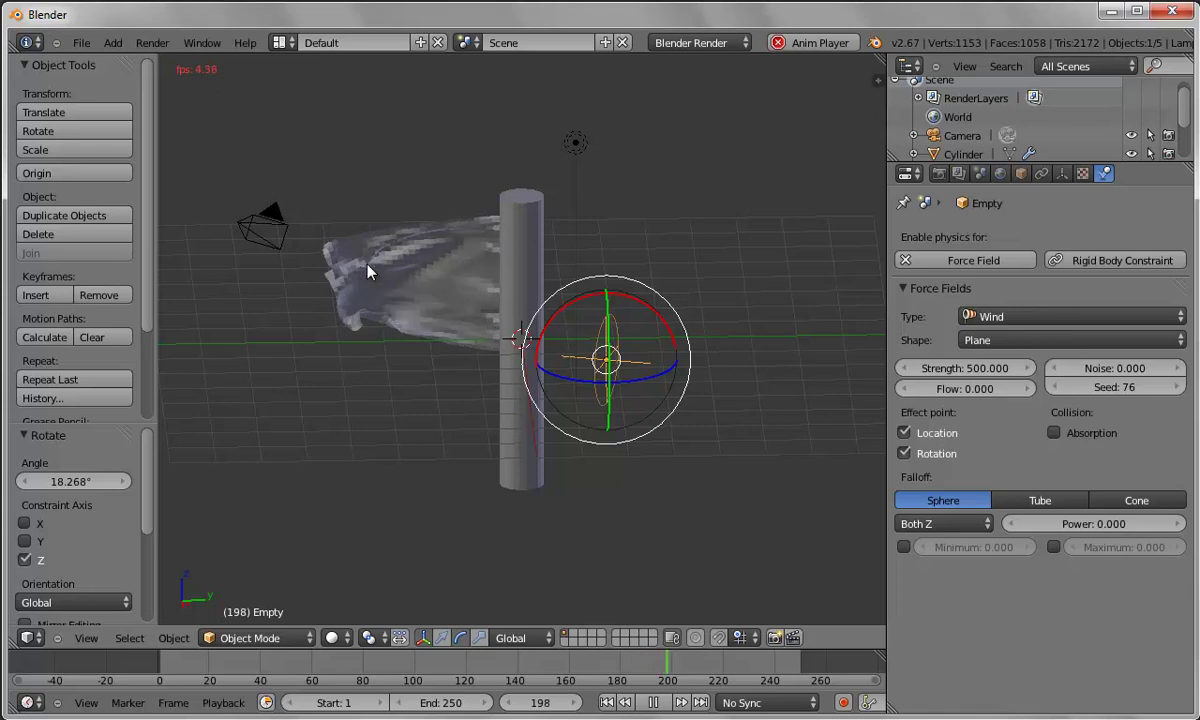
click(651, 703)
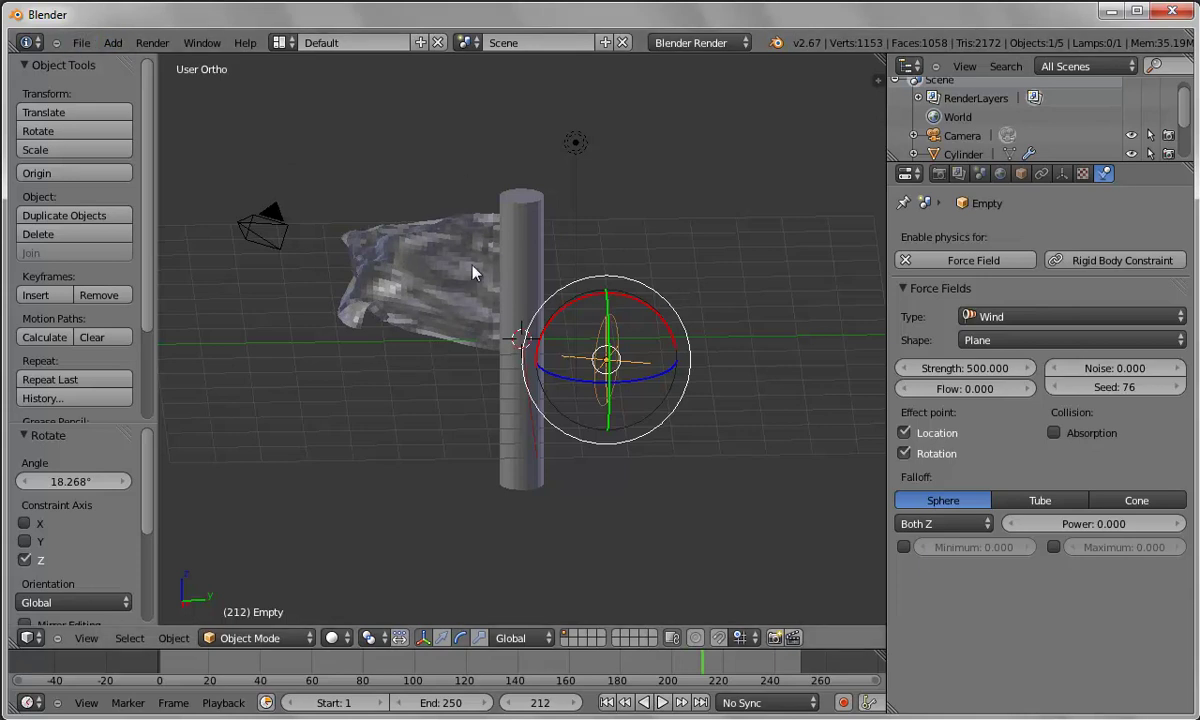
- Start a new scene from the start-up file
click(84, 44)
click(83, 57)
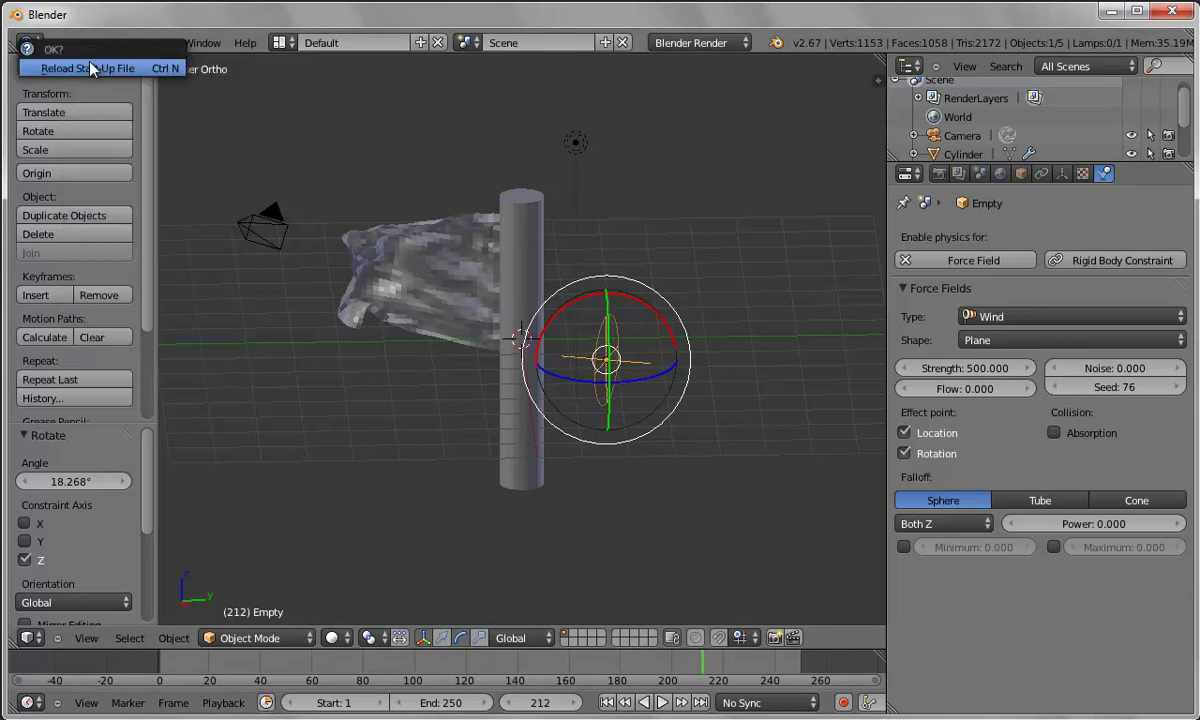